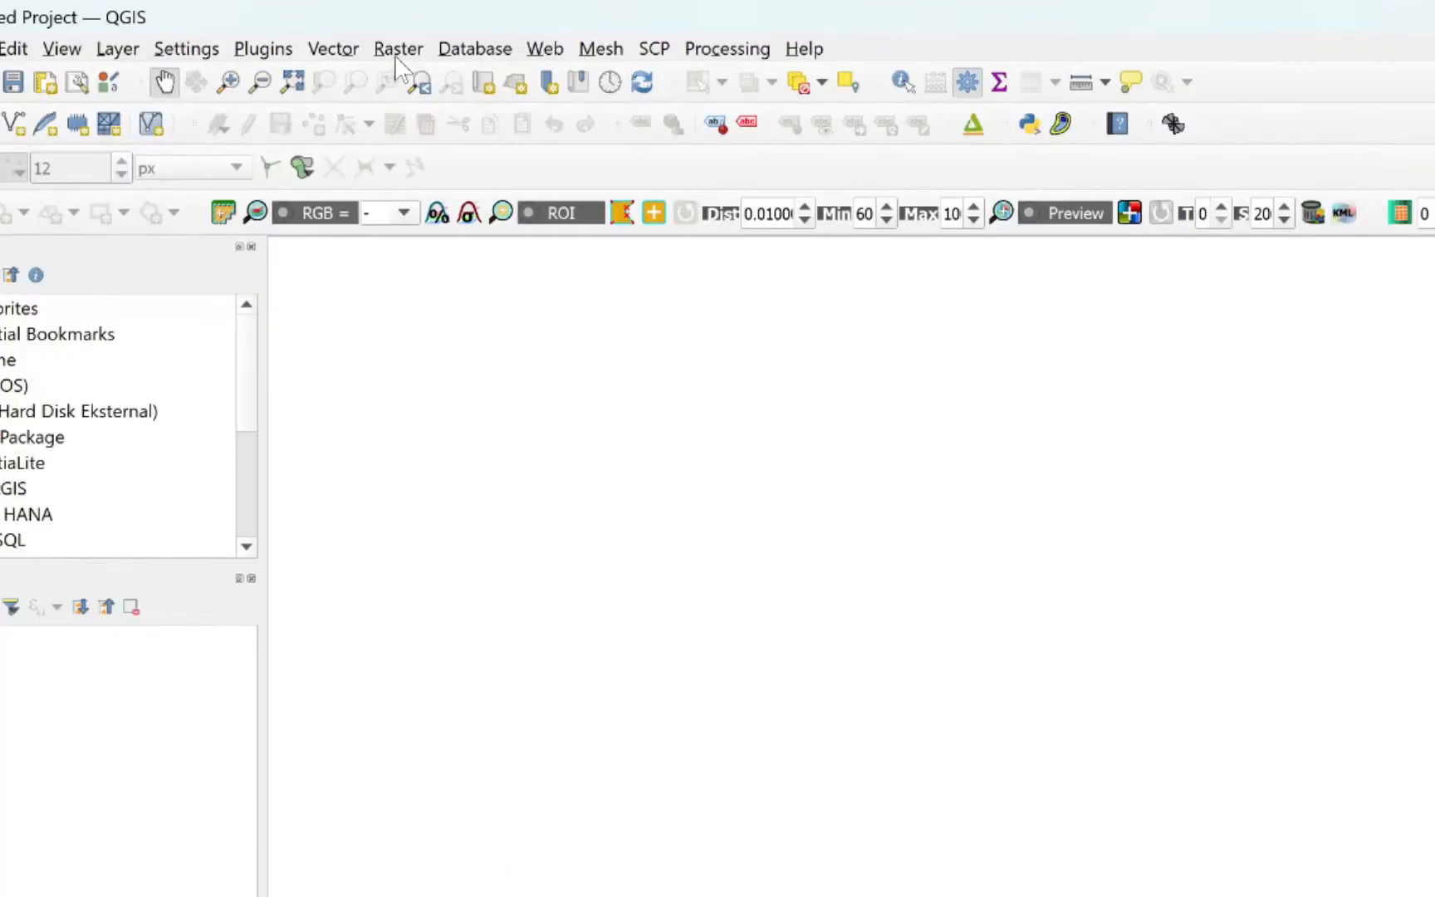
# - Open the Georeferencer and load the Provinsi Lampung JPG from the Desktop as the raster
pyautogui.click(397, 49)
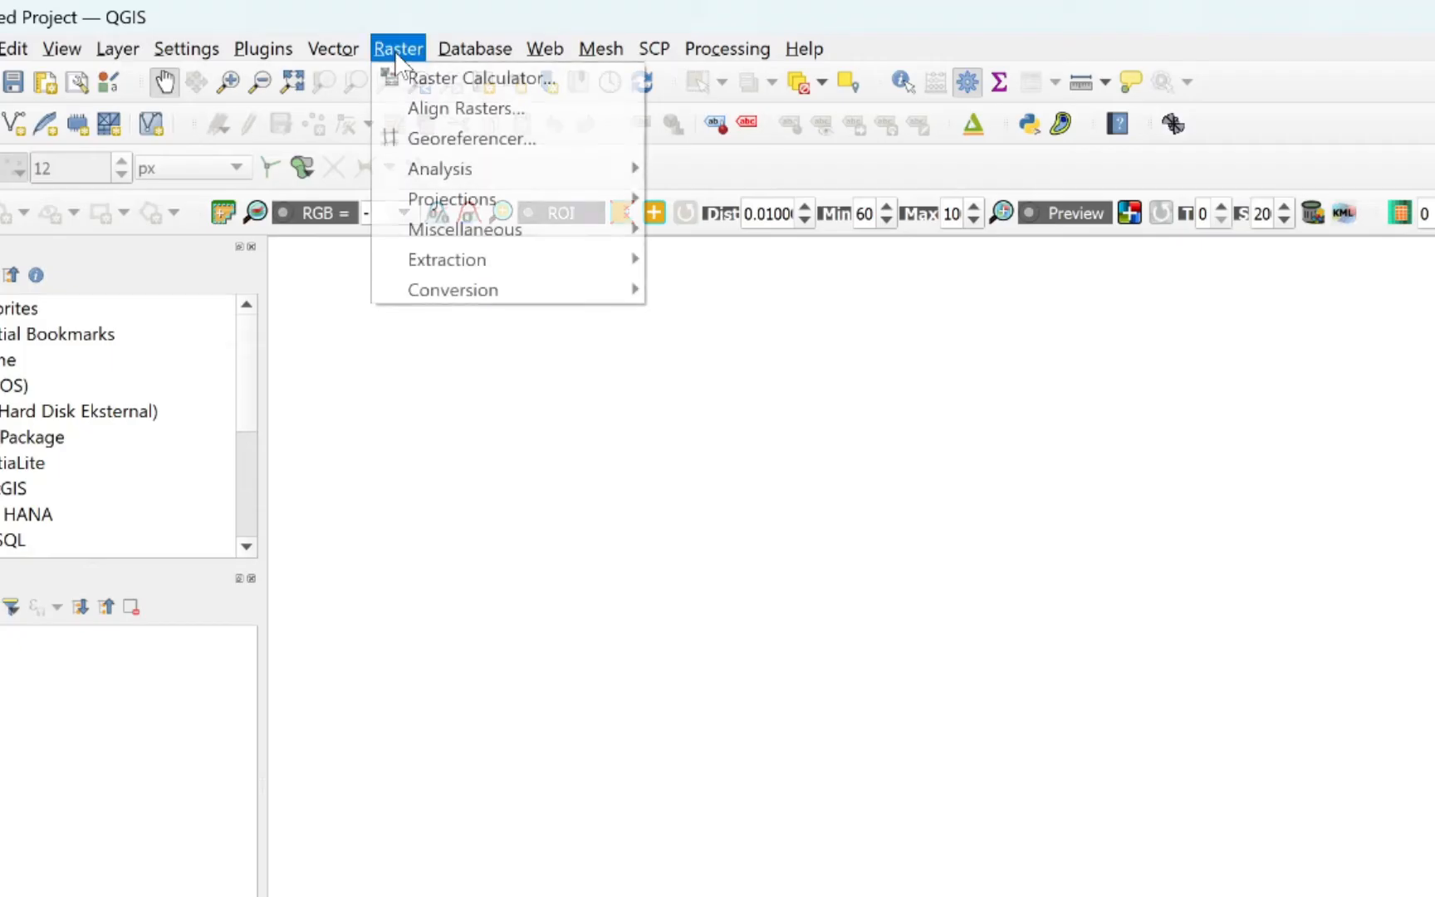
pyautogui.click(446, 143)
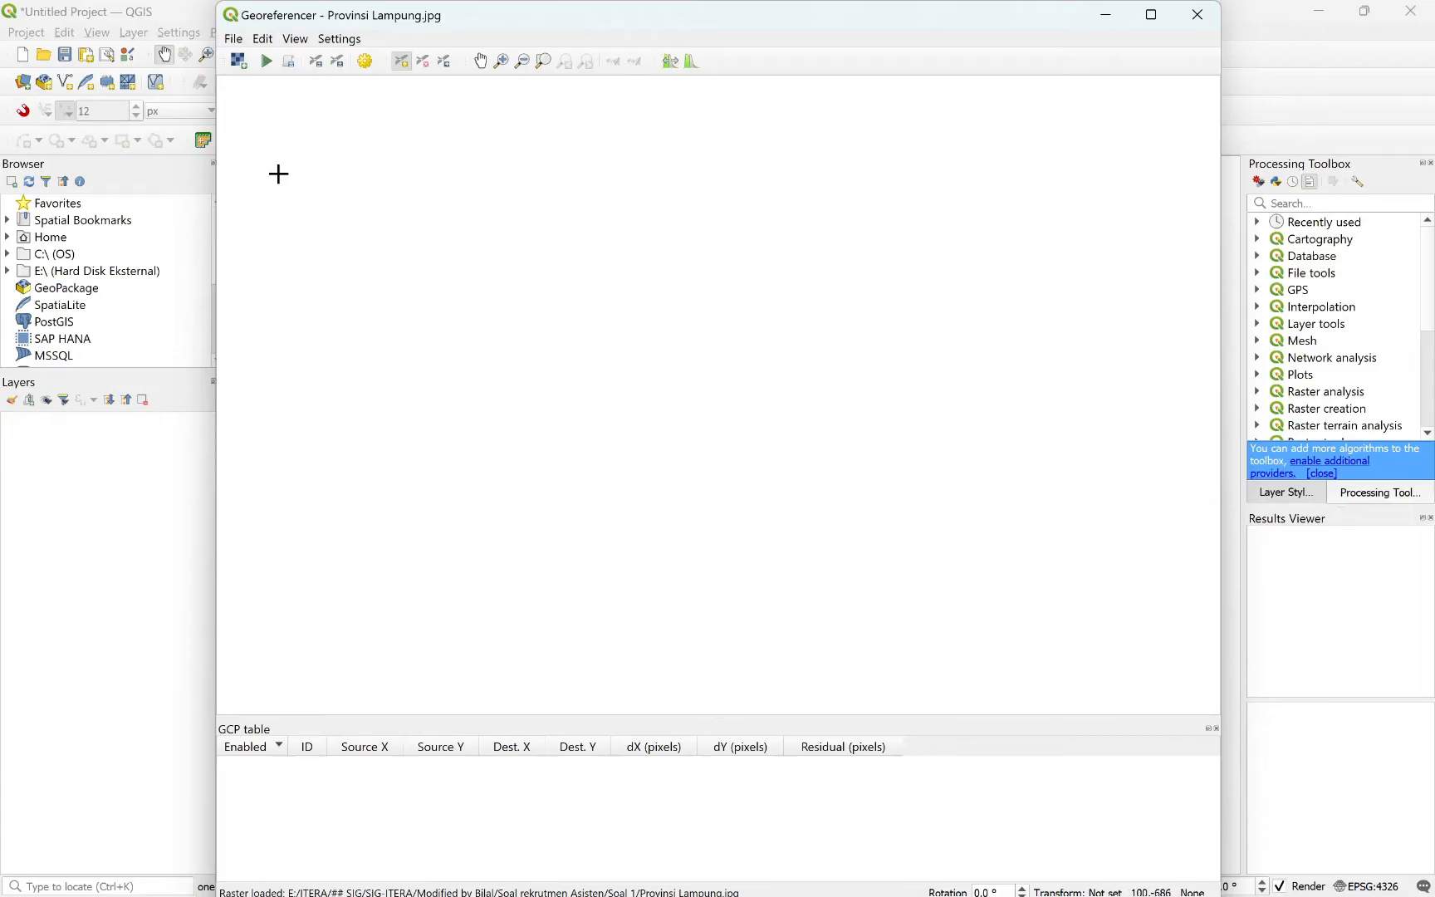
pyautogui.click(238, 68)
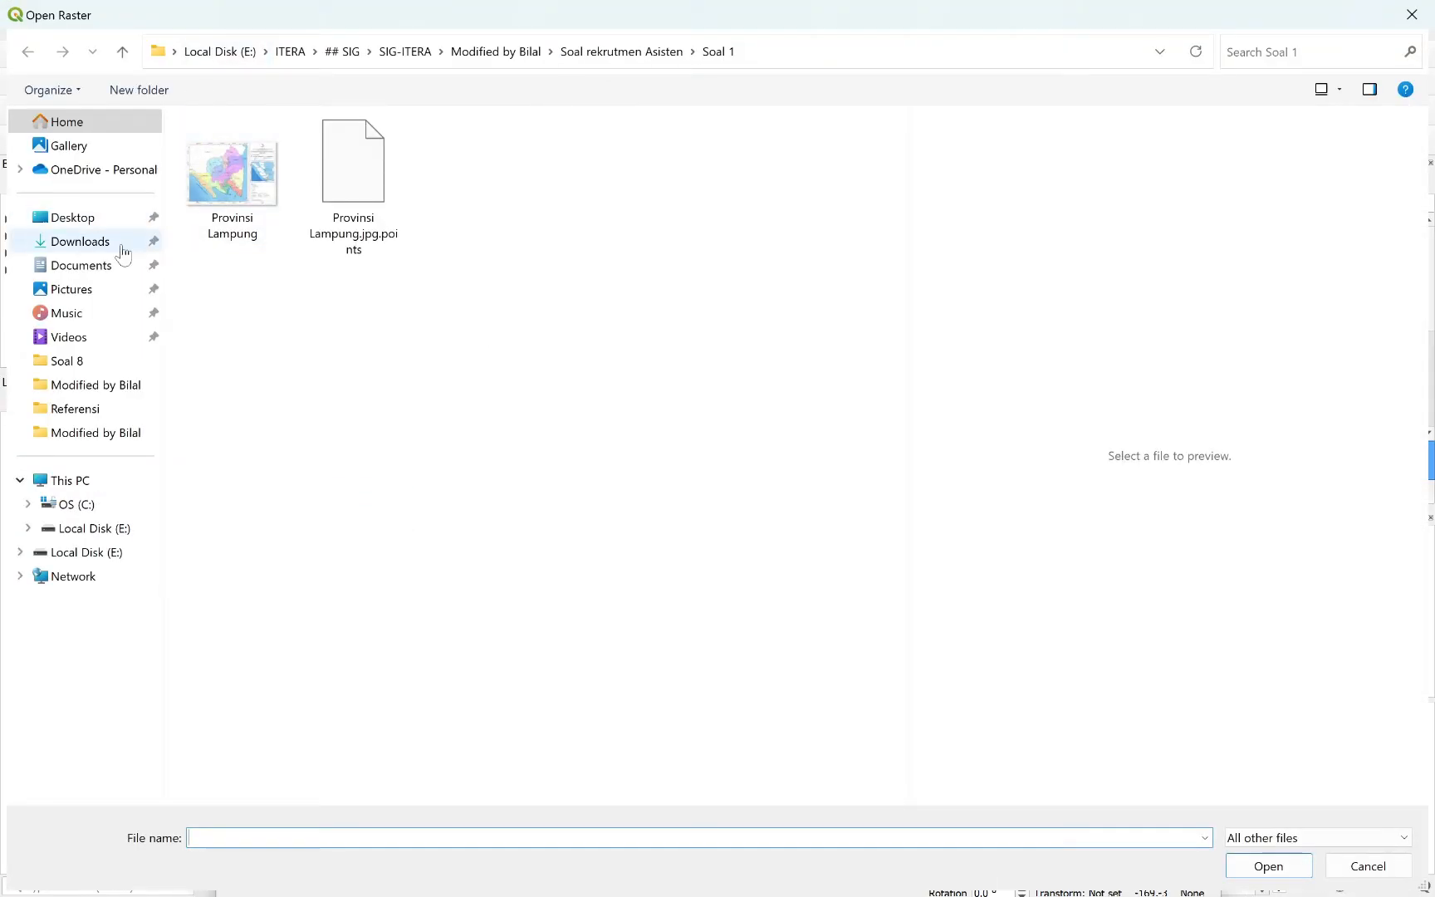
pyautogui.click(113, 227)
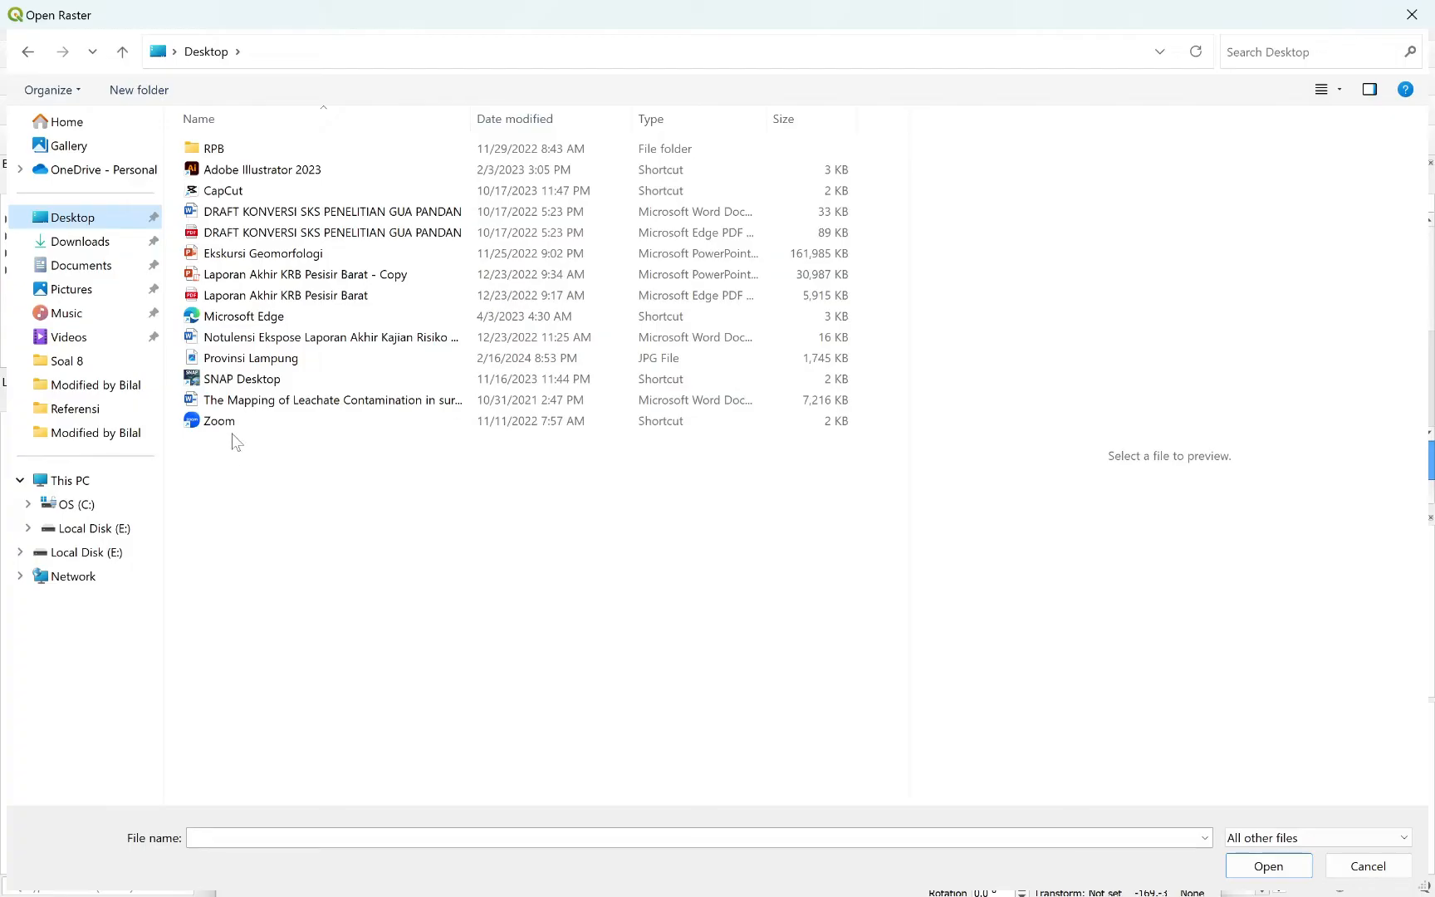
pyautogui.click(268, 362)
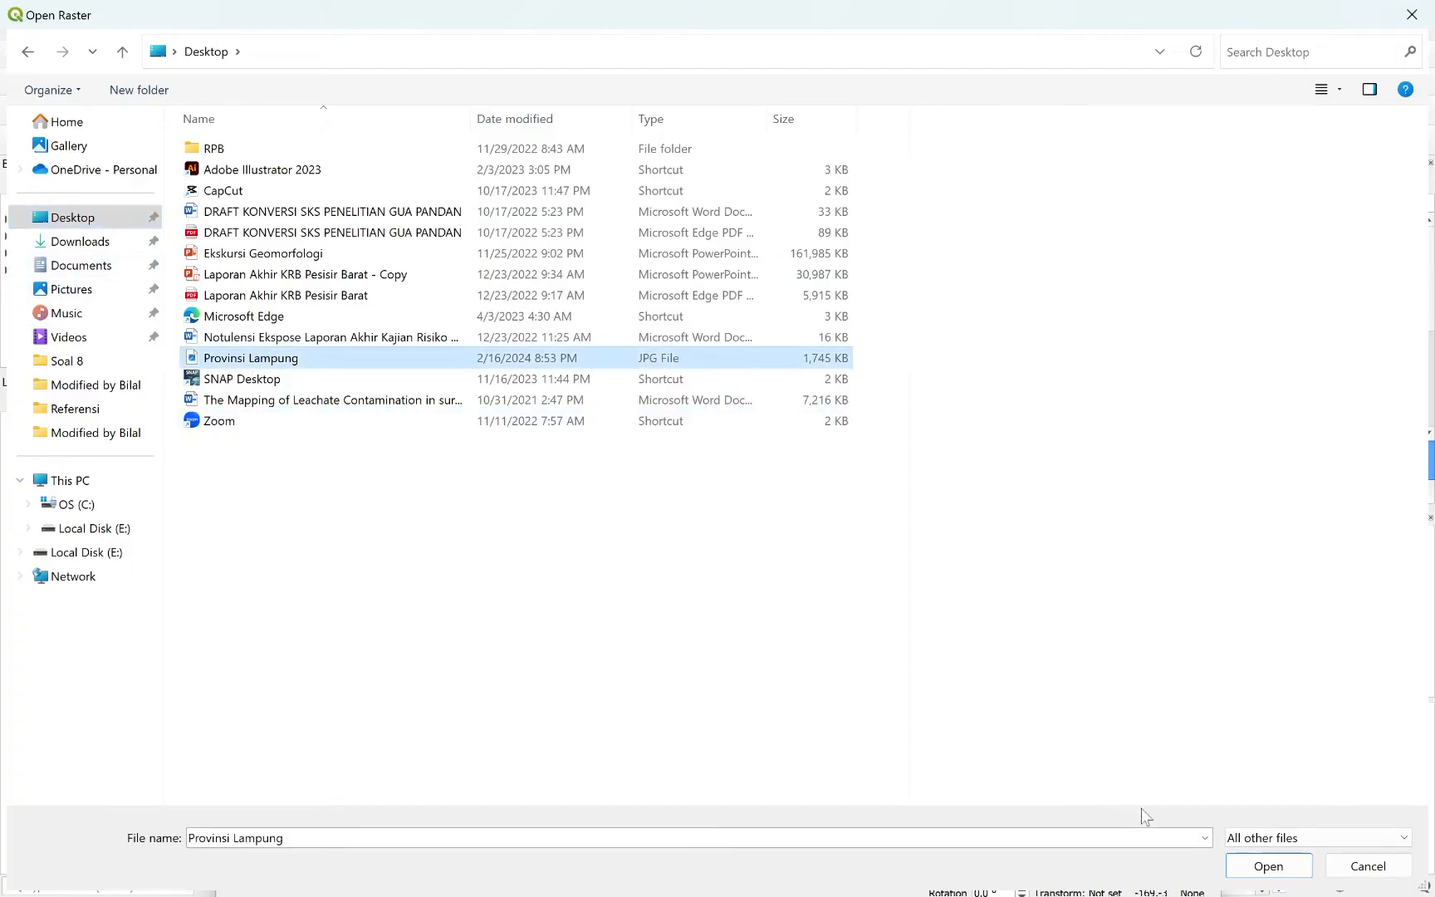
pyautogui.click(1253, 873)
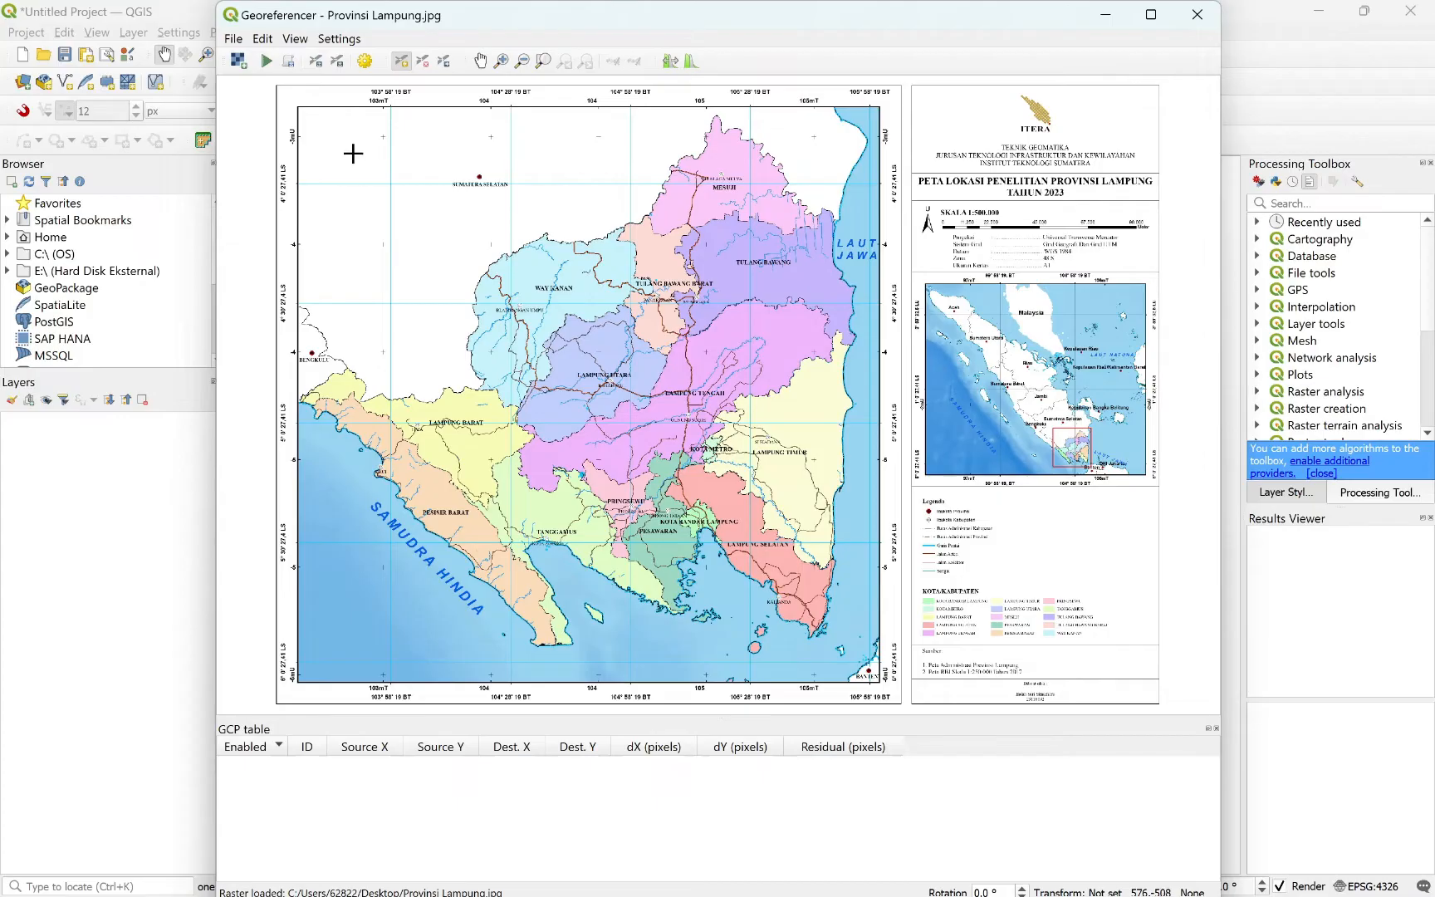
# - Place a control point at the map's upper-left blue grid intersection with X/East 103 58 19.00 and Y/North -04 00 27.41
pyautogui.scroll(1, 353, 152)
pyautogui.moveTo(353, 153); pyautogui.dragTo(612, 452)
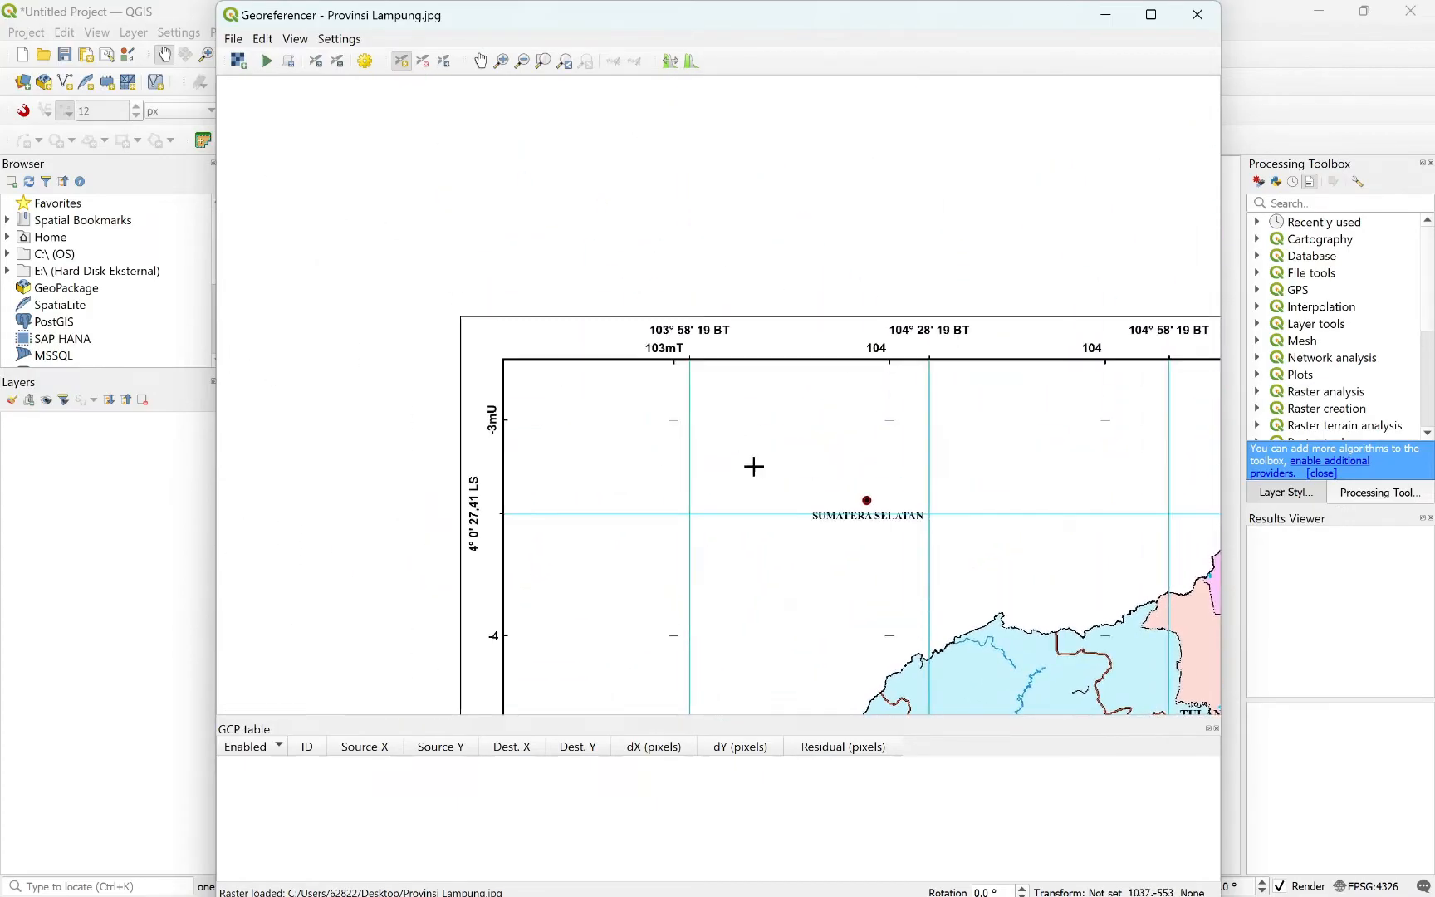
pyautogui.moveTo(752, 468); pyautogui.dragTo(730, 429)
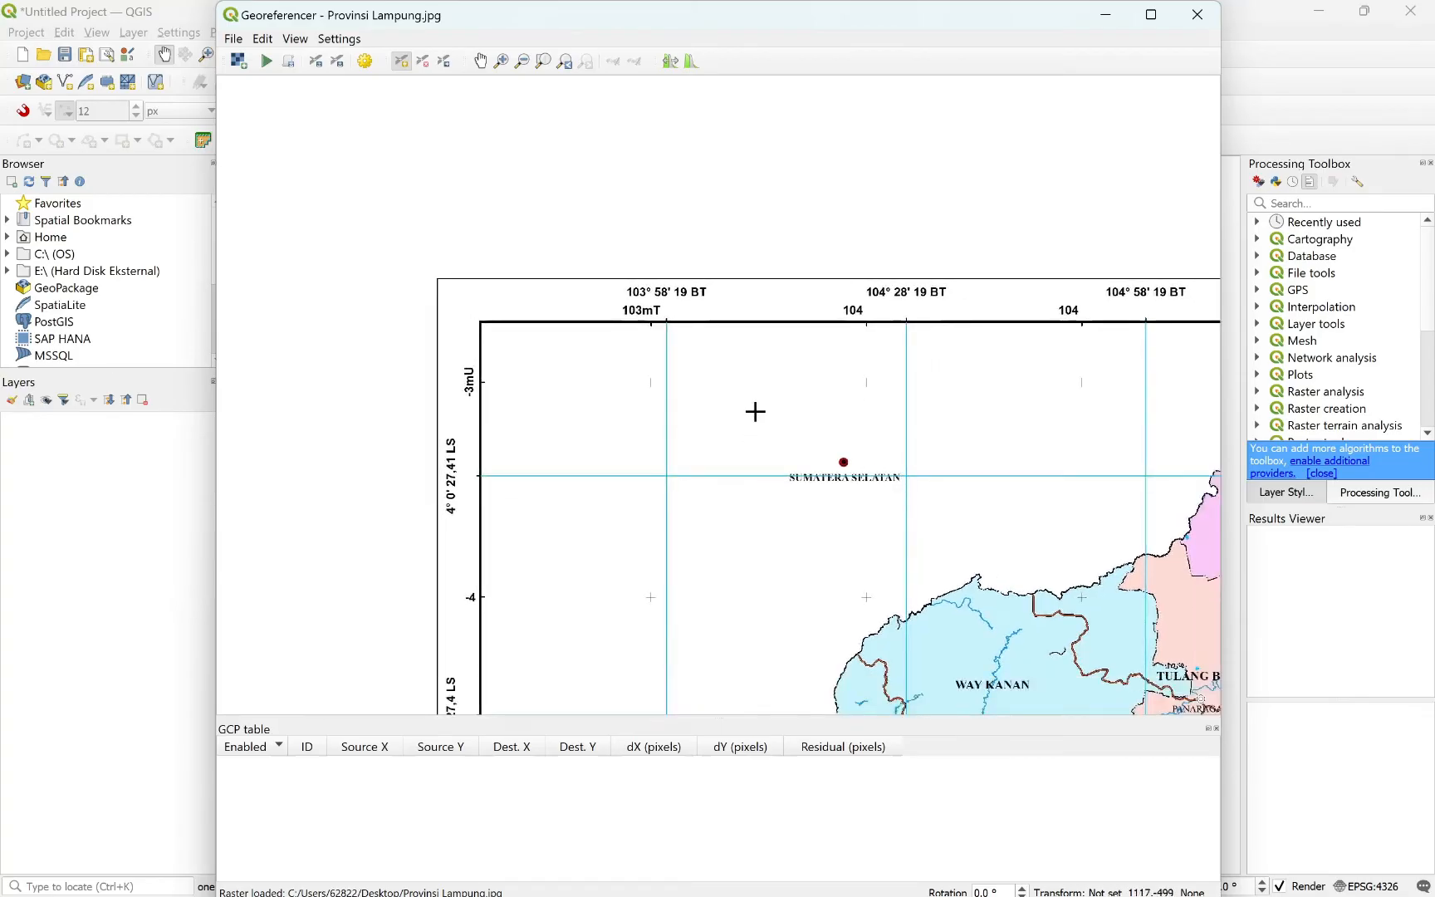
pyautogui.moveTo(755, 412); pyautogui.dragTo(710, 392)
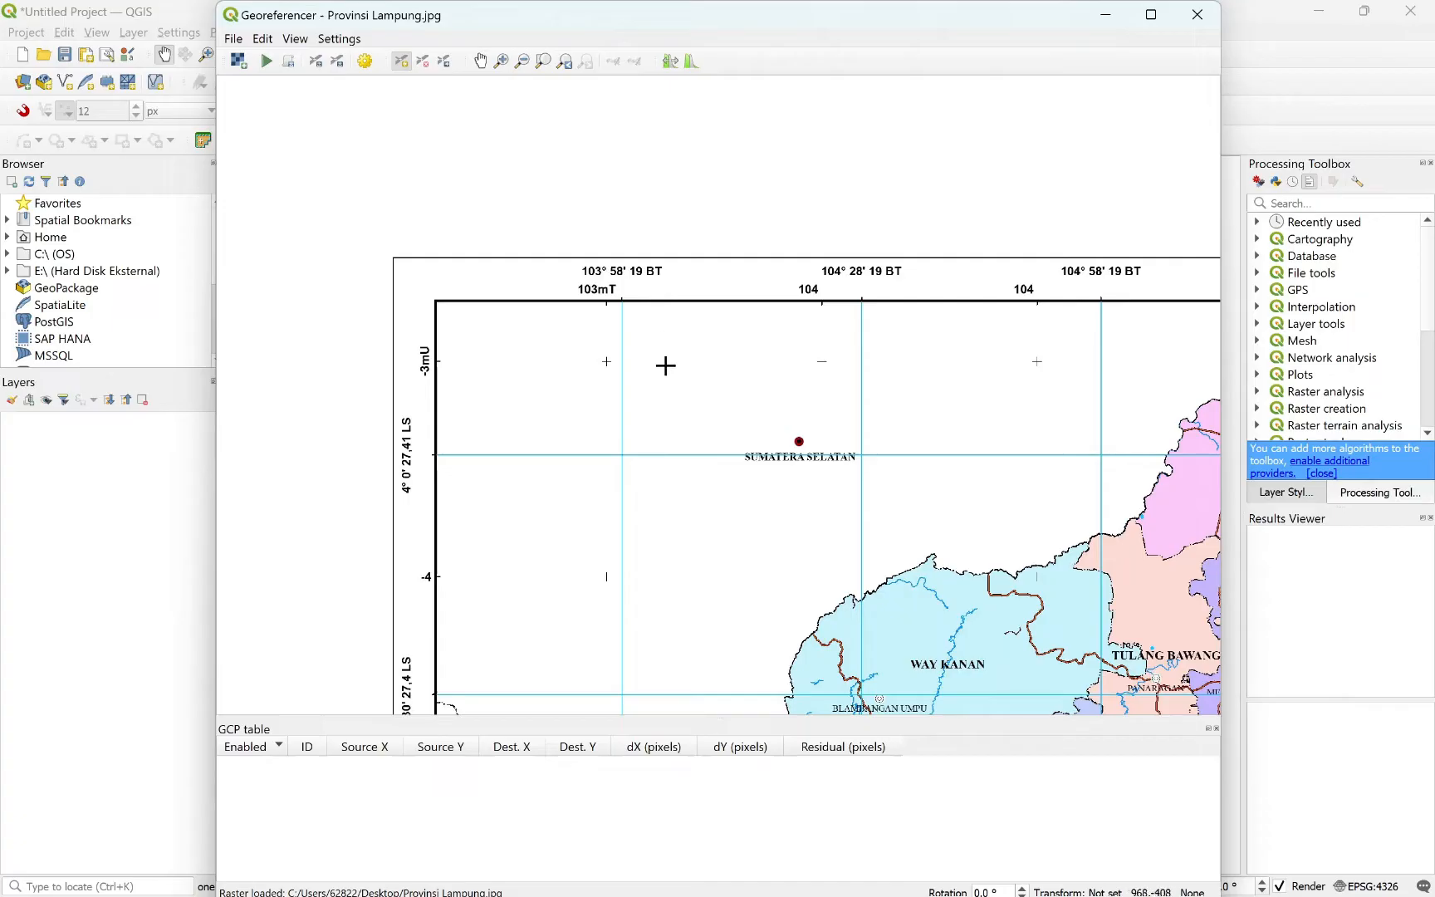
pyautogui.scroll(-4, 771, 416)
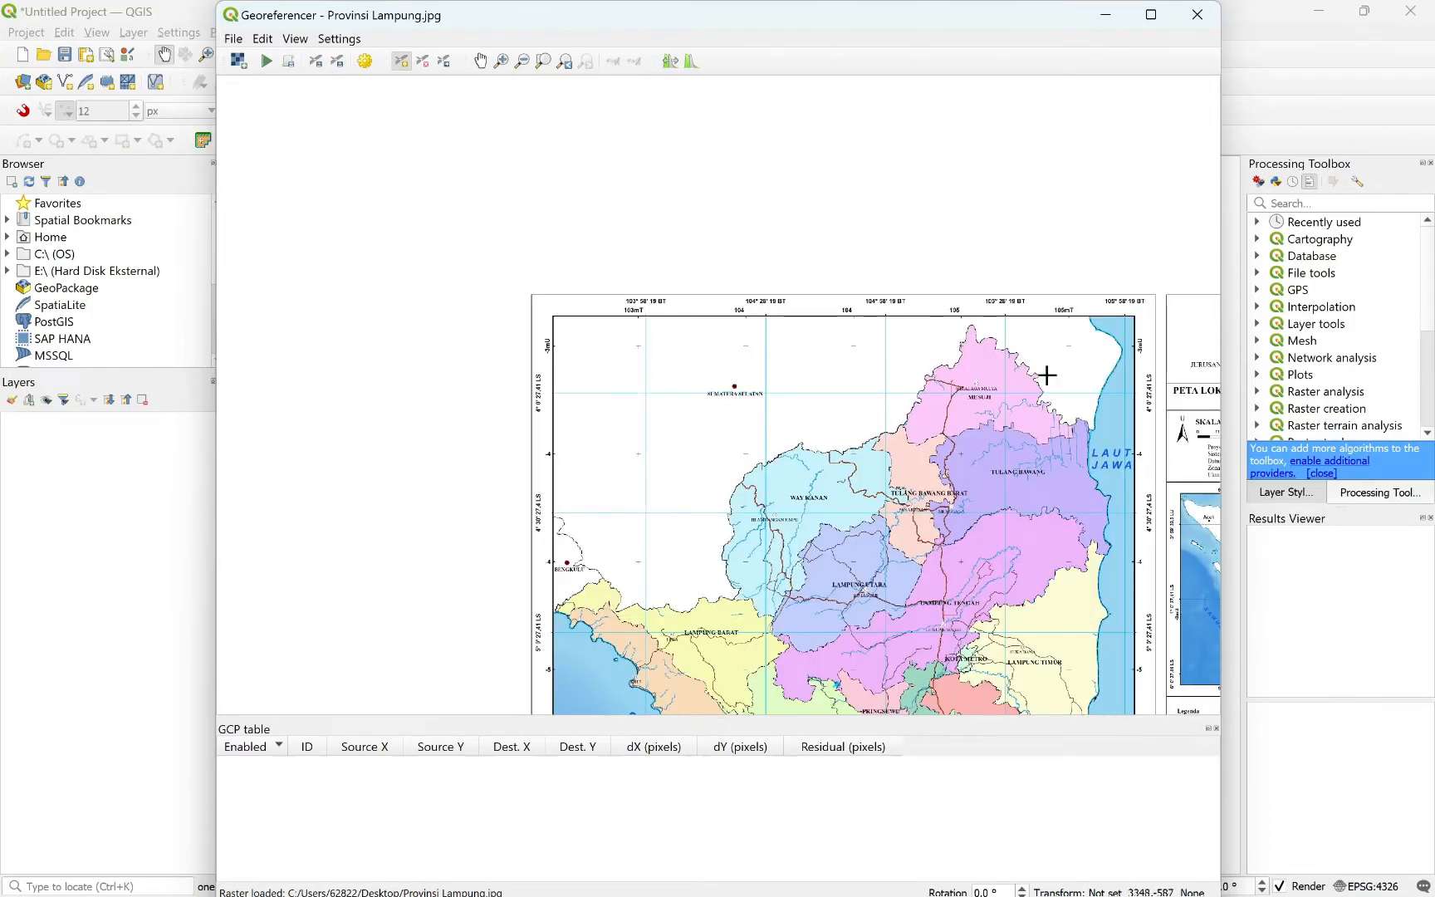
pyautogui.scroll(2, 653, 381)
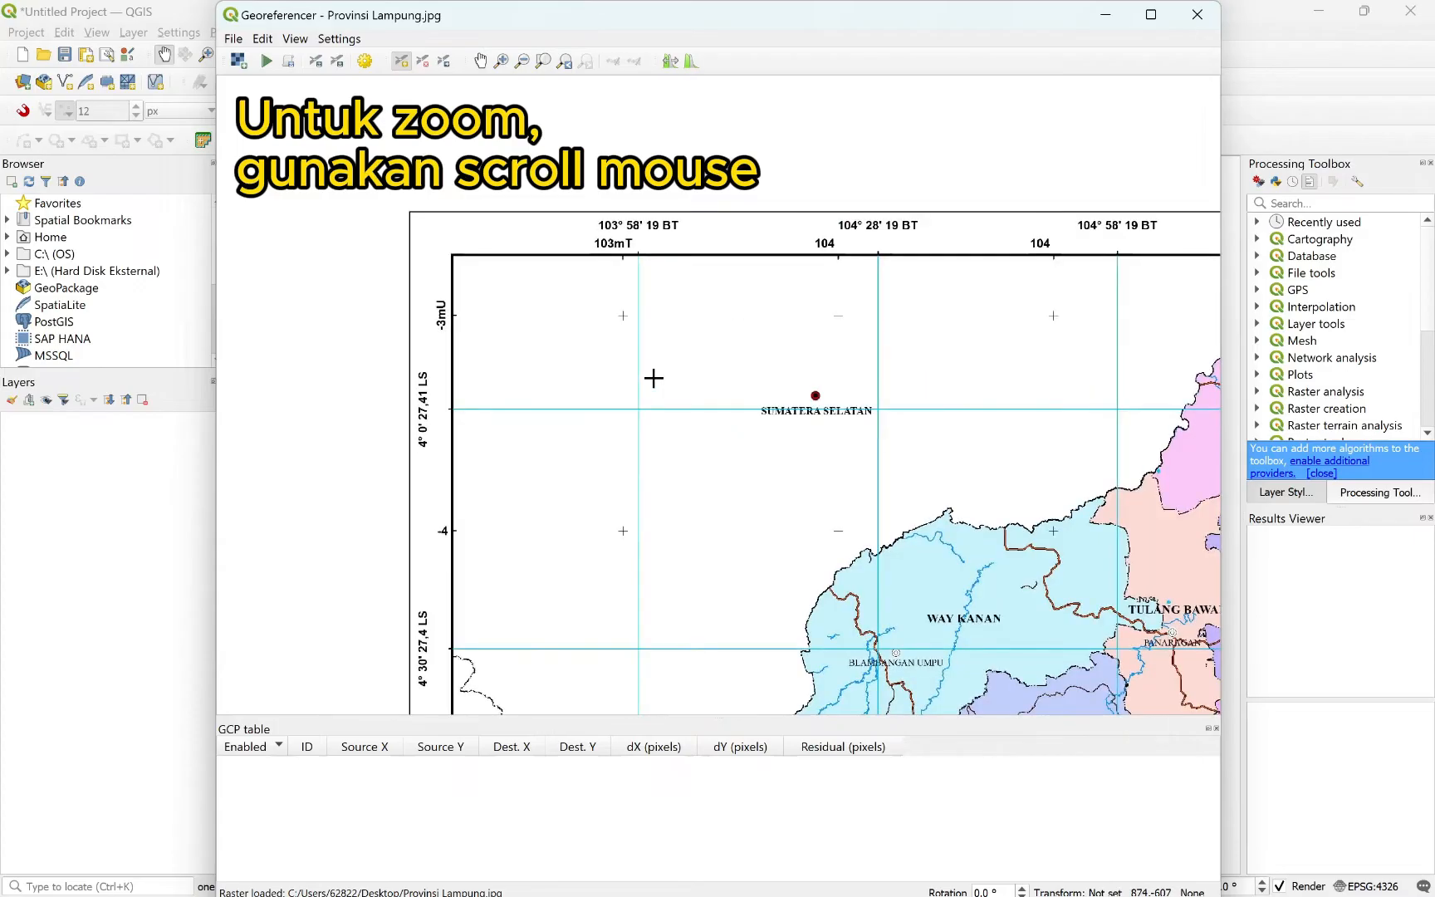
pyautogui.scroll(2, 718, 442)
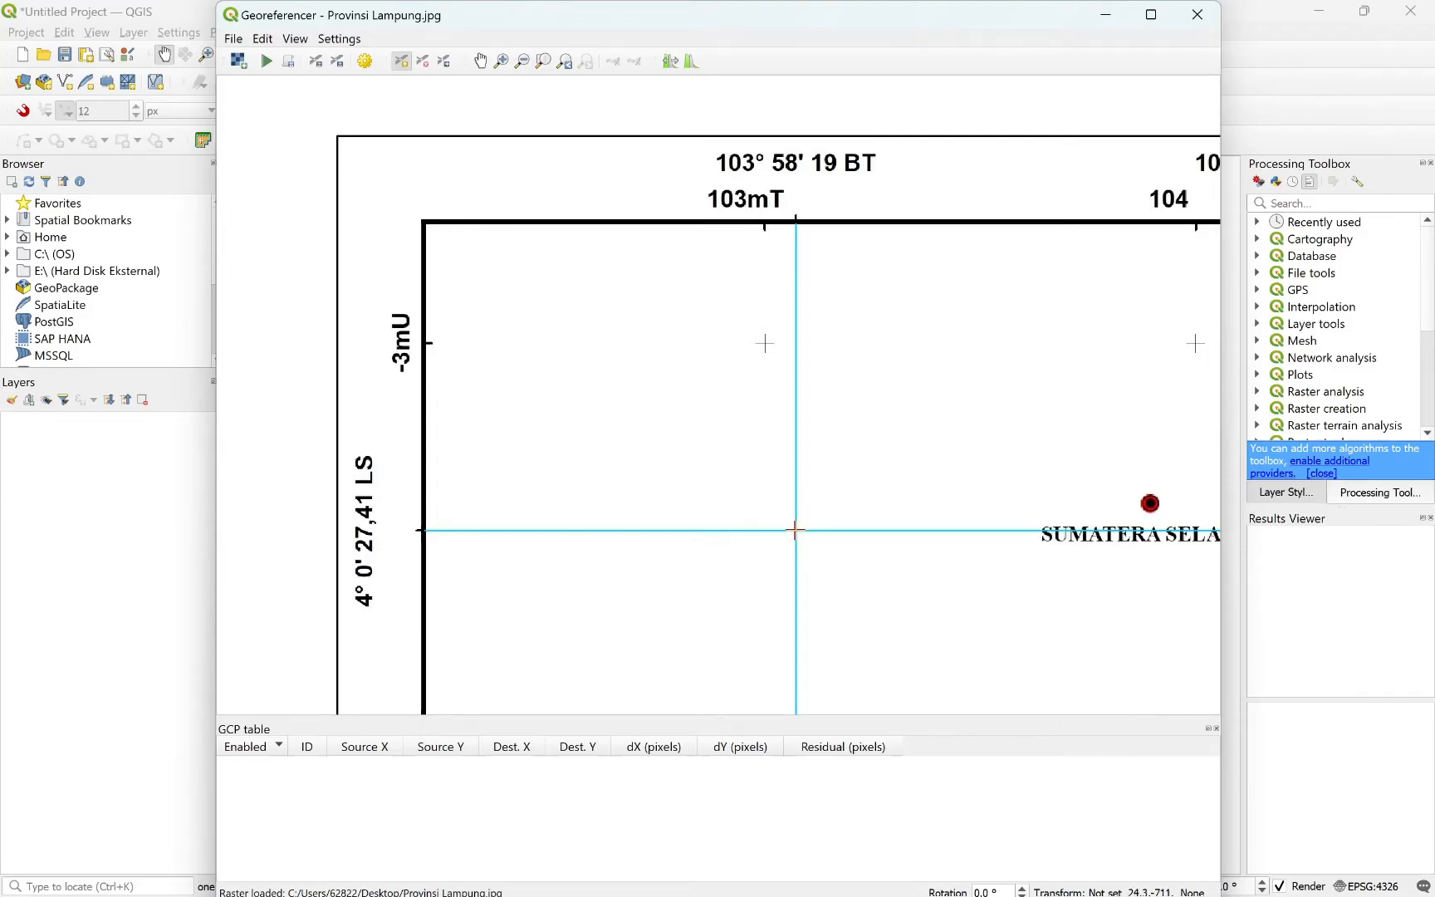
pyautogui.click(796, 530)
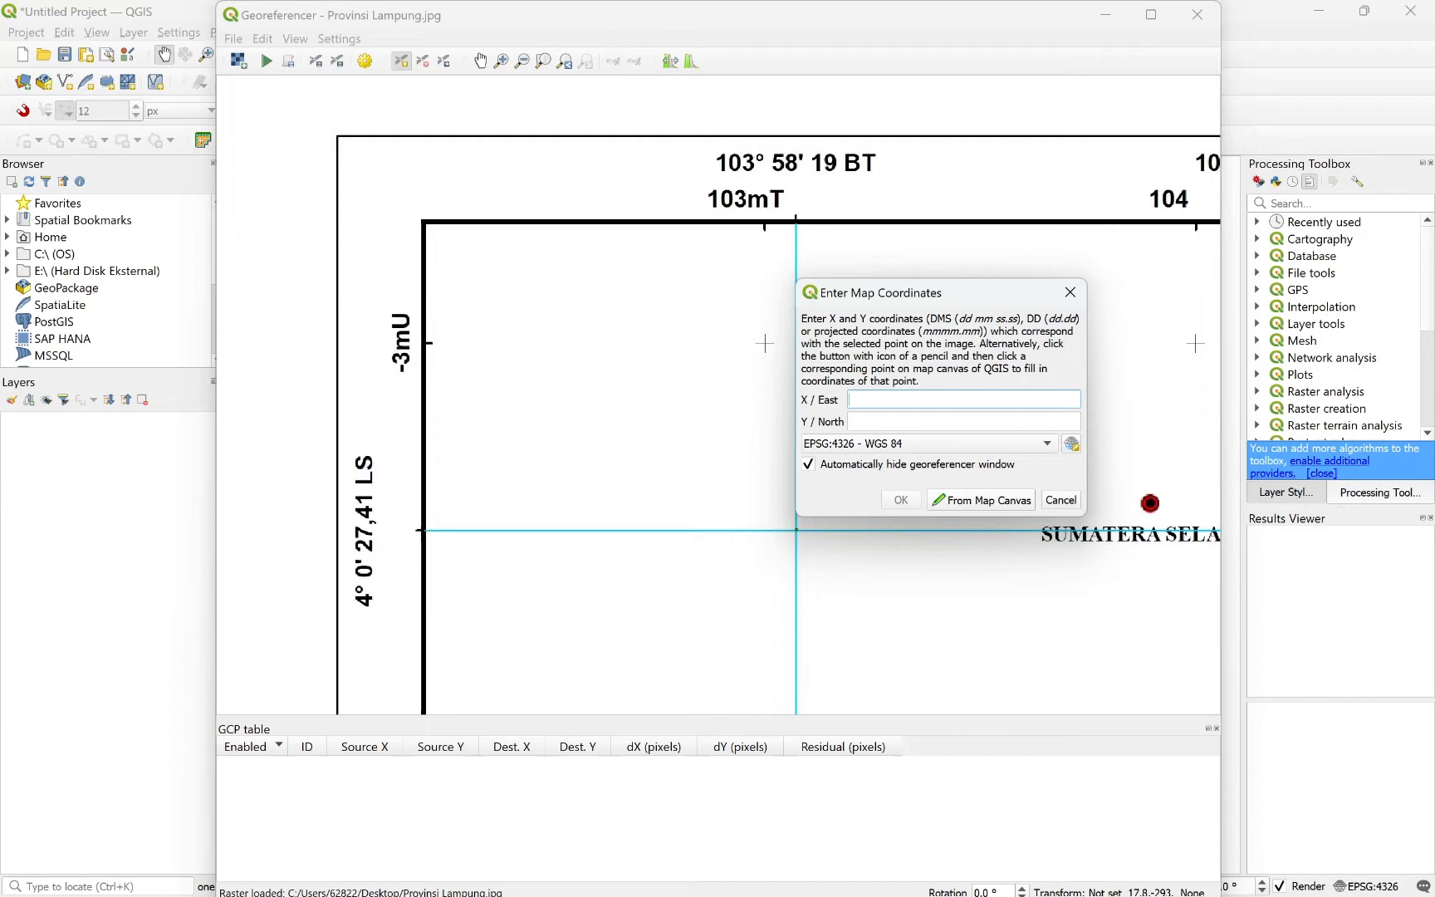
pyautogui.write('103 58 19.00')
pyautogui.press('Tab')
pyautogui.write('-04 00 27.')
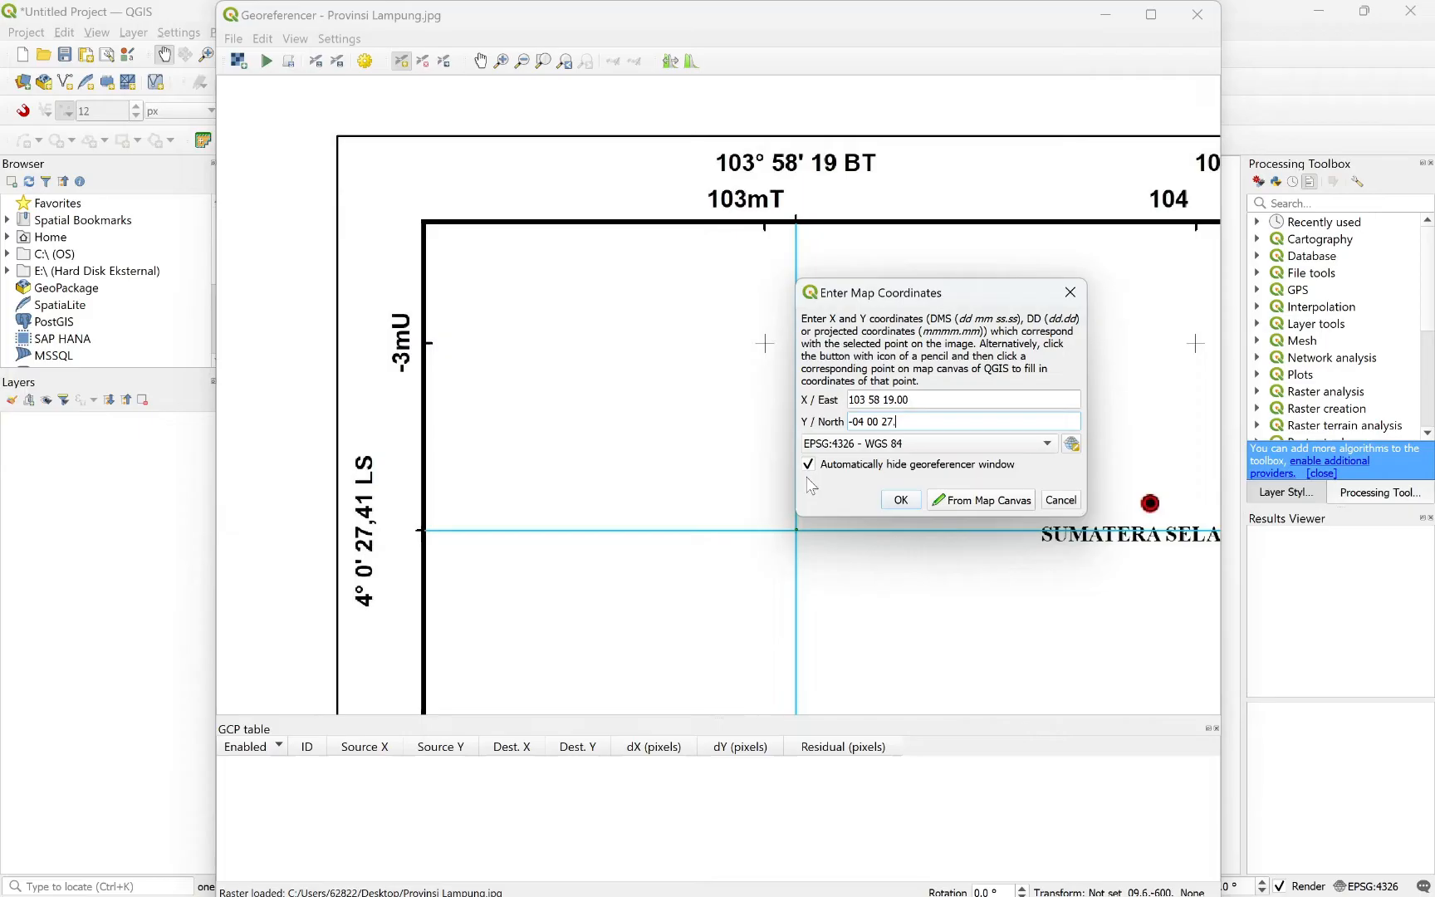
pyautogui.write('41')
# - Assign the WGS 84 (EPSG:4326) coordinate system, found by filtering for "wgs 84", and accept the control point
pyautogui.click(1071, 446)
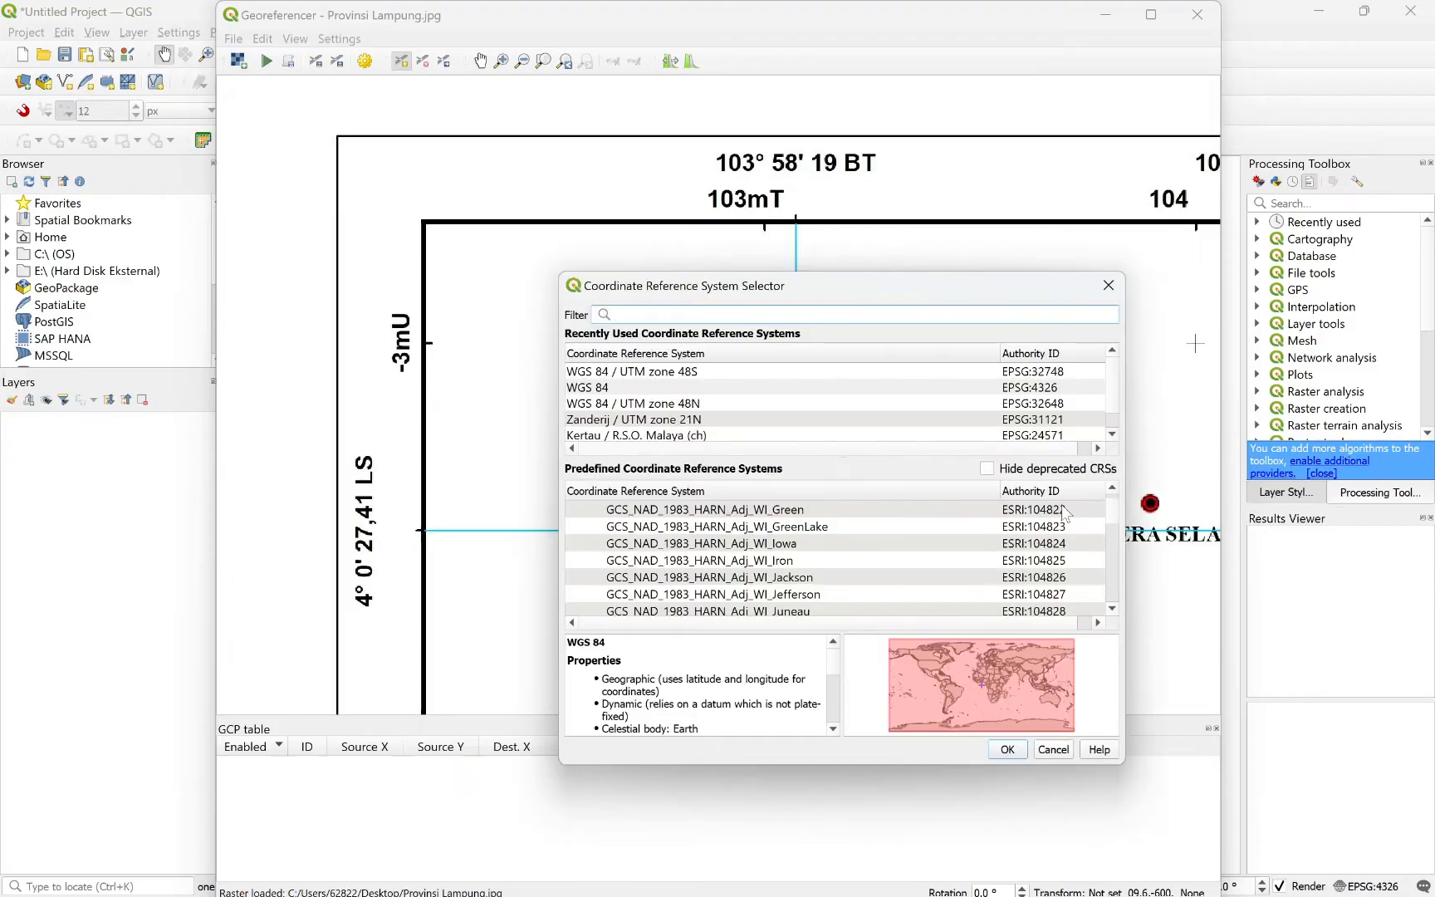
pyautogui.scroll(14, 1115, 519)
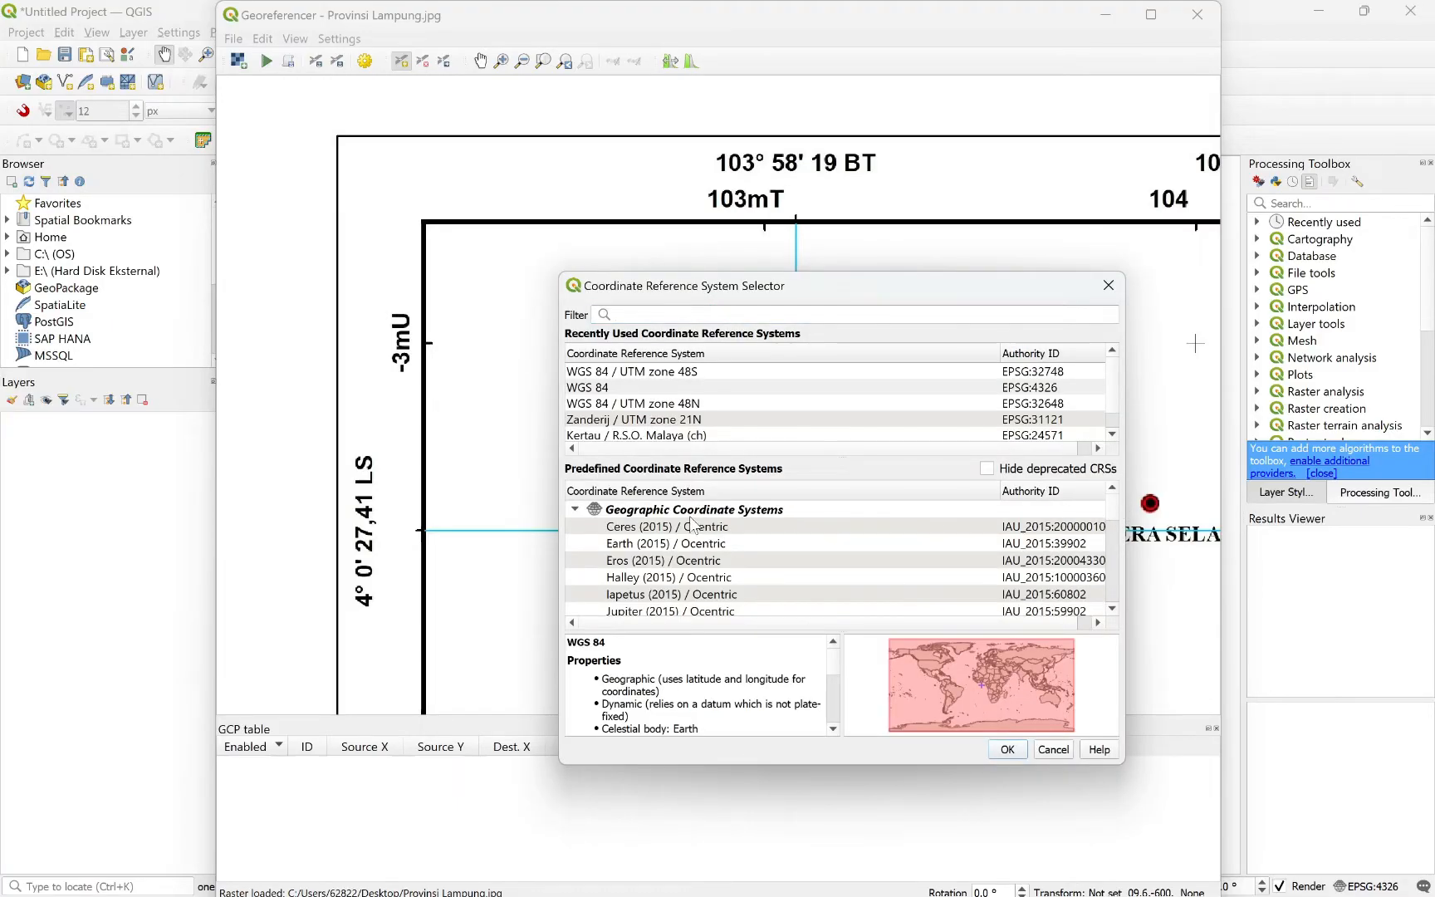
pyautogui.scroll(-1, 696, 527)
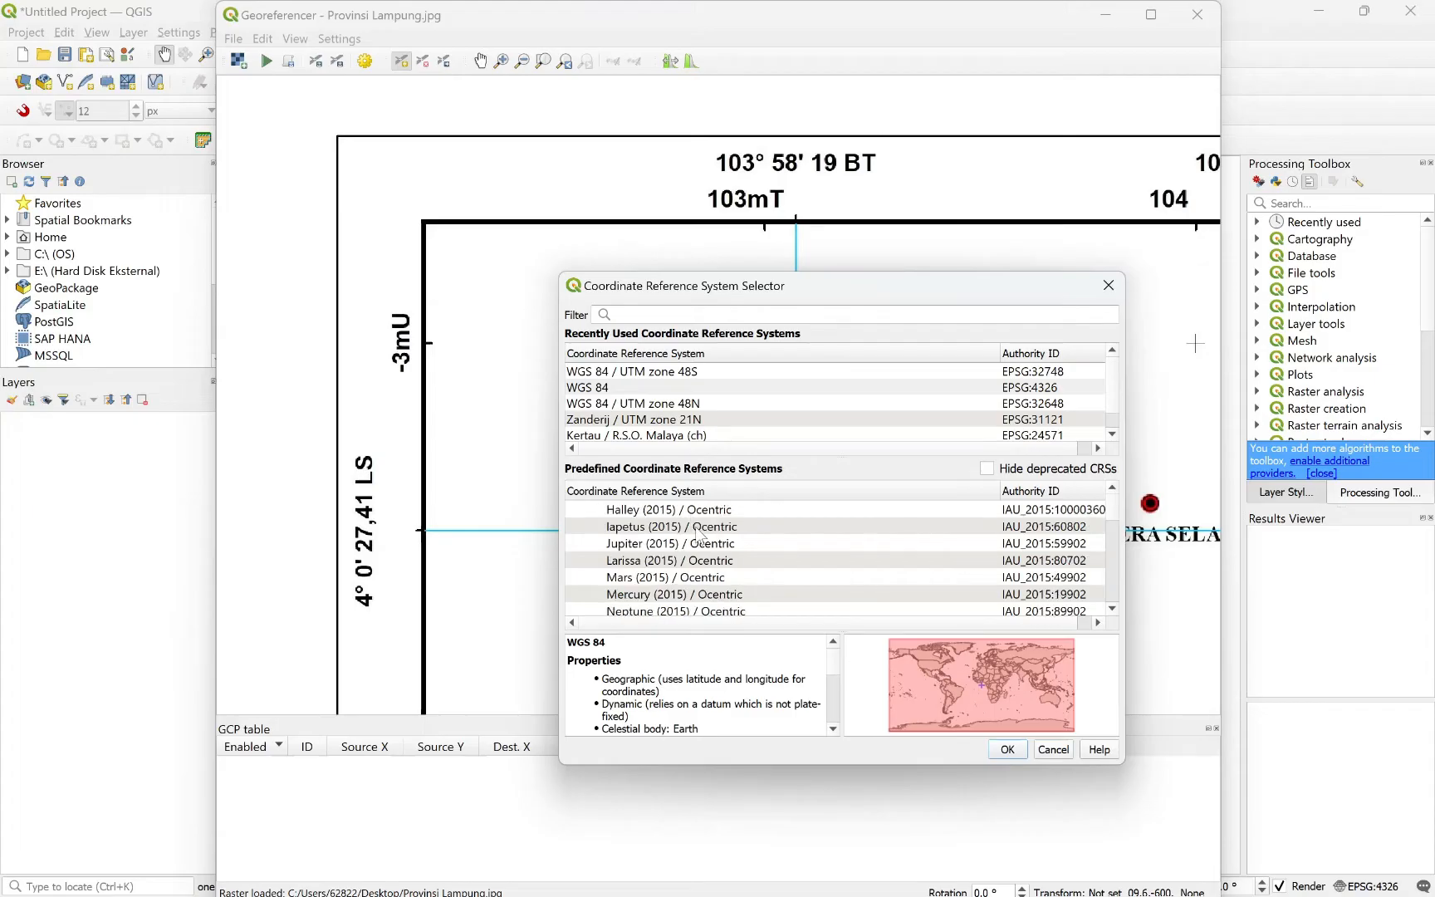
pyautogui.scroll(-3, 701, 536)
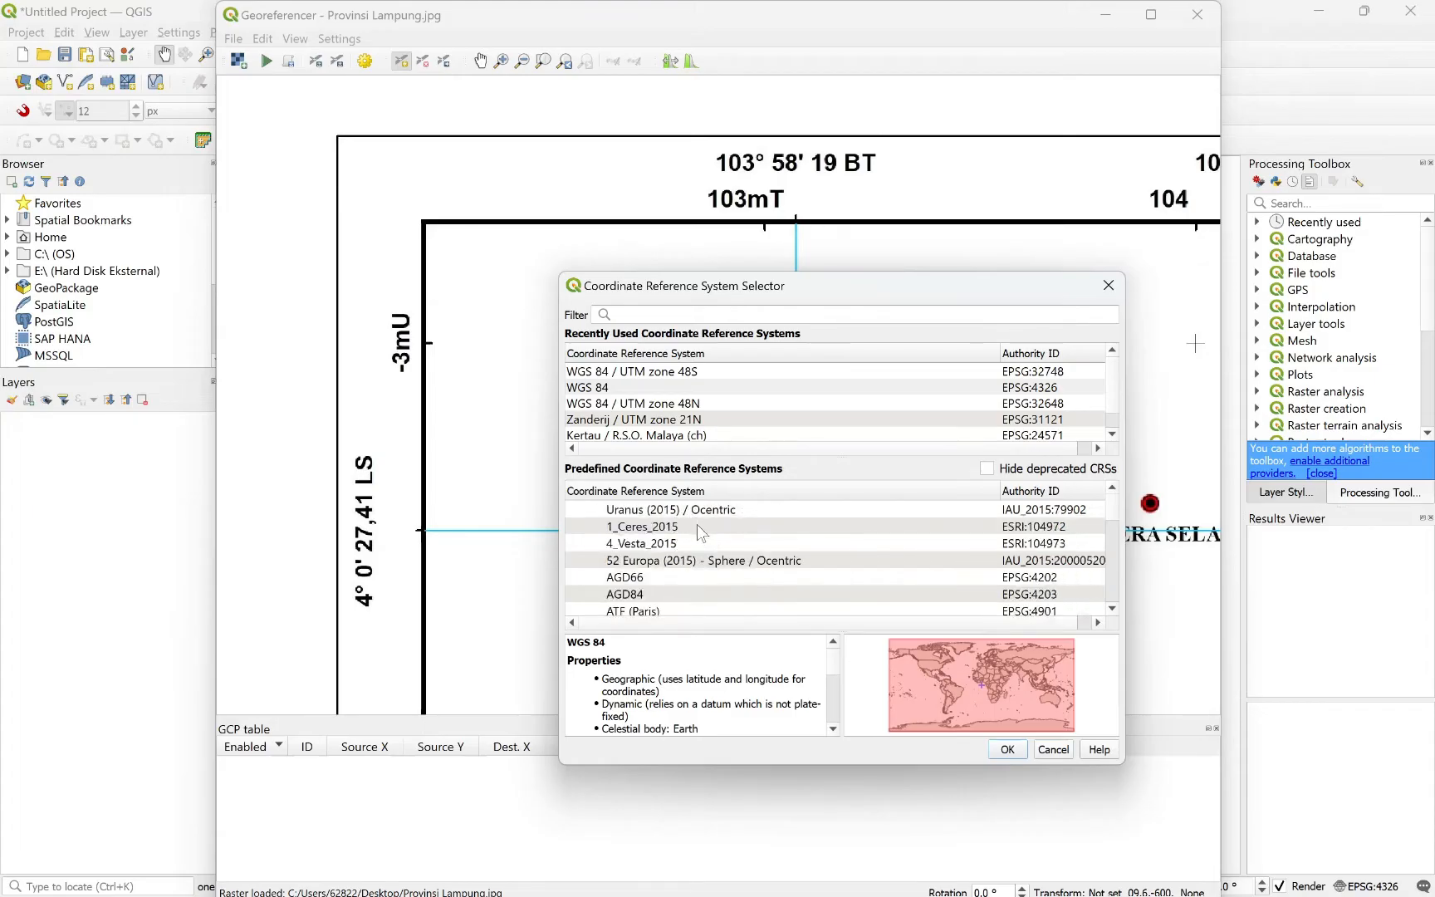
pyautogui.scroll(-2, 697, 528)
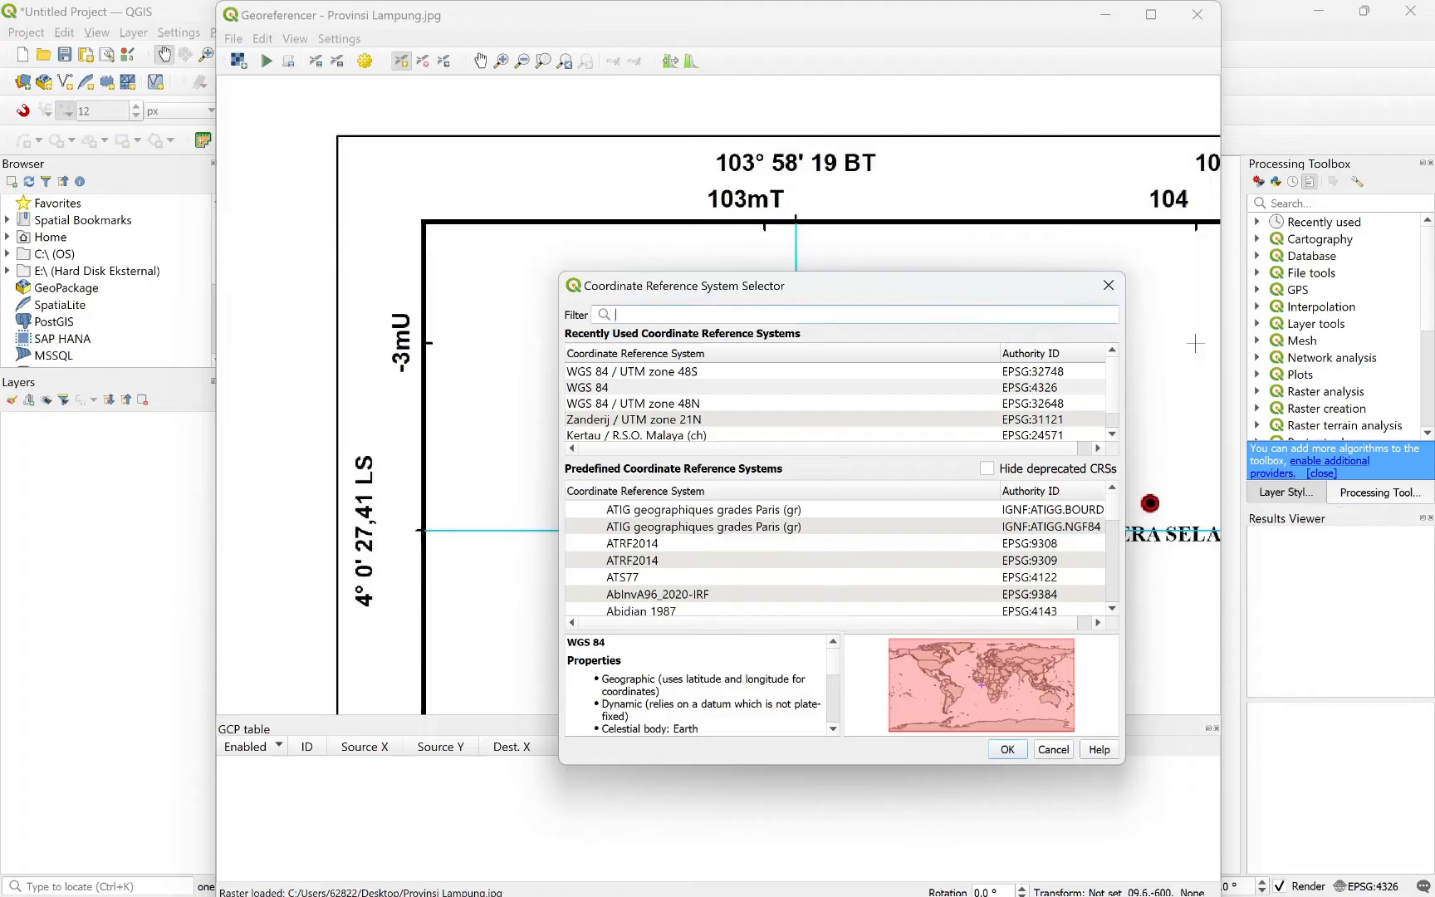
pyautogui.write('wgs')
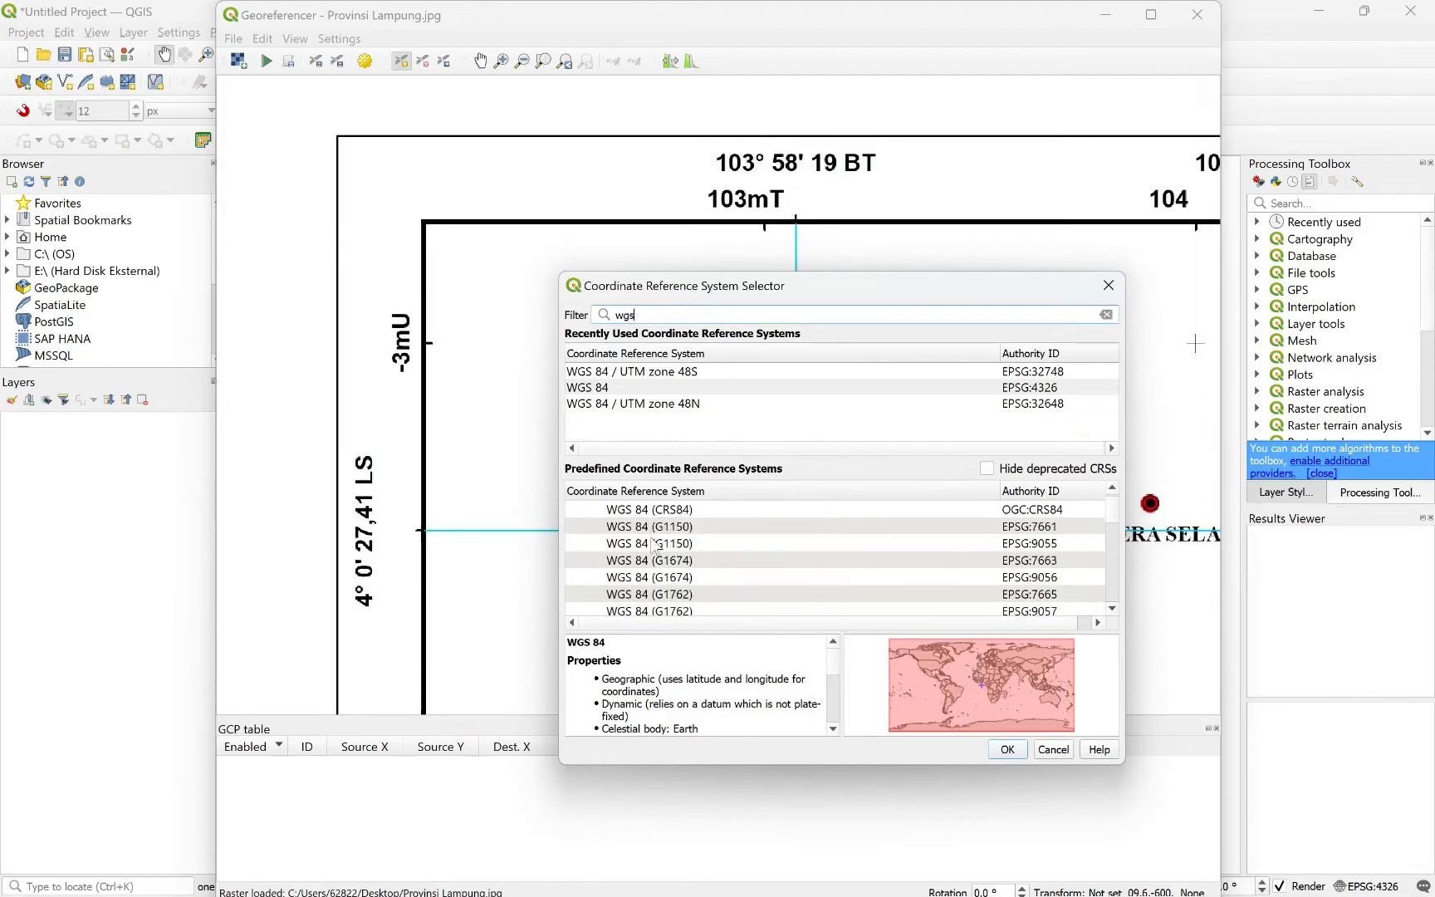
pyautogui.scroll(3, 1113, 511)
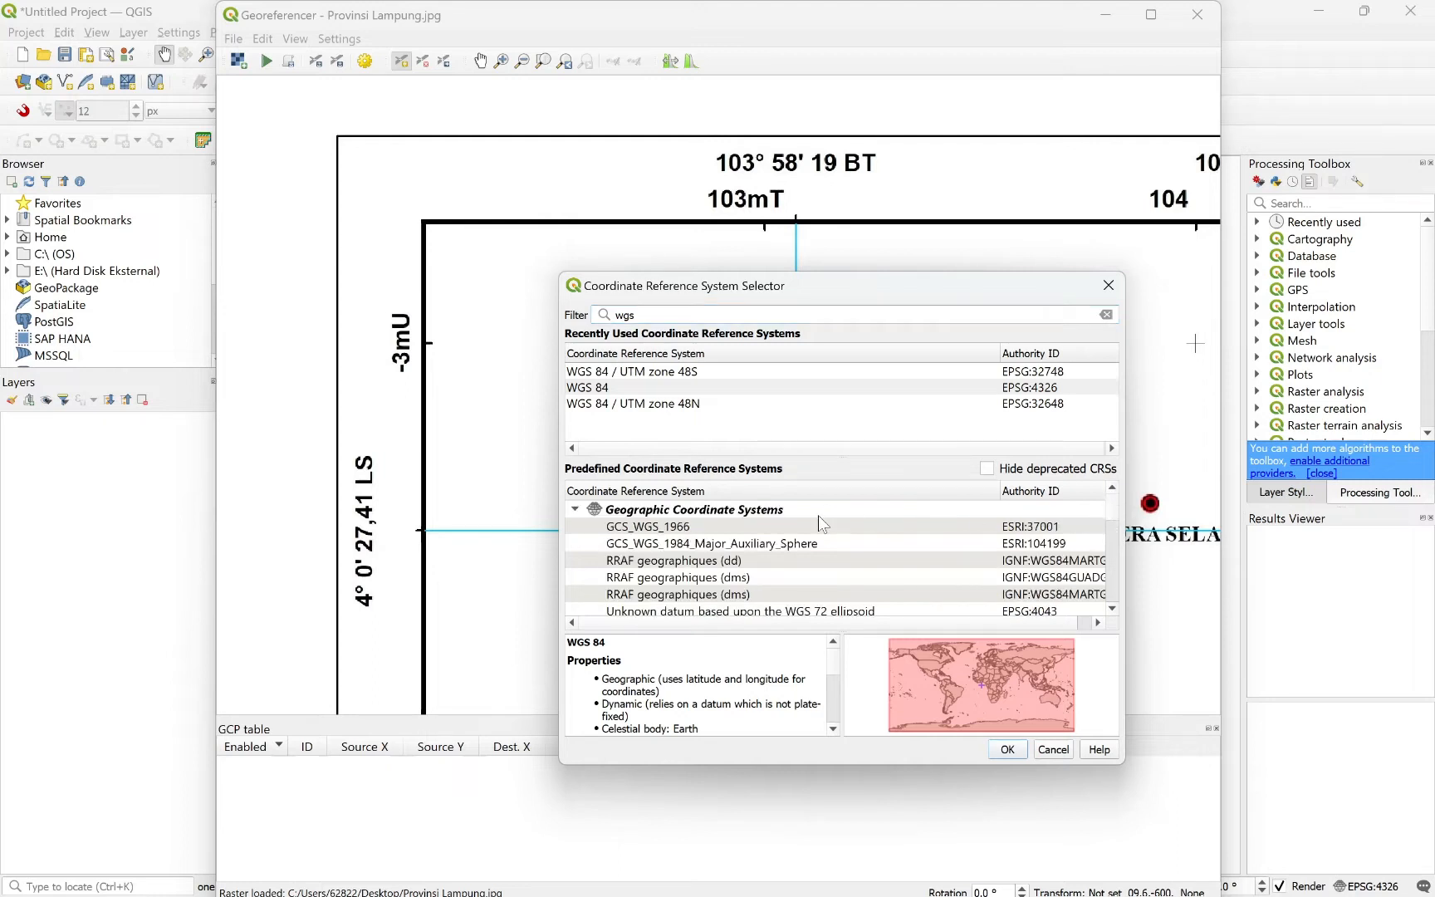
pyautogui.scroll(-1, 819, 514)
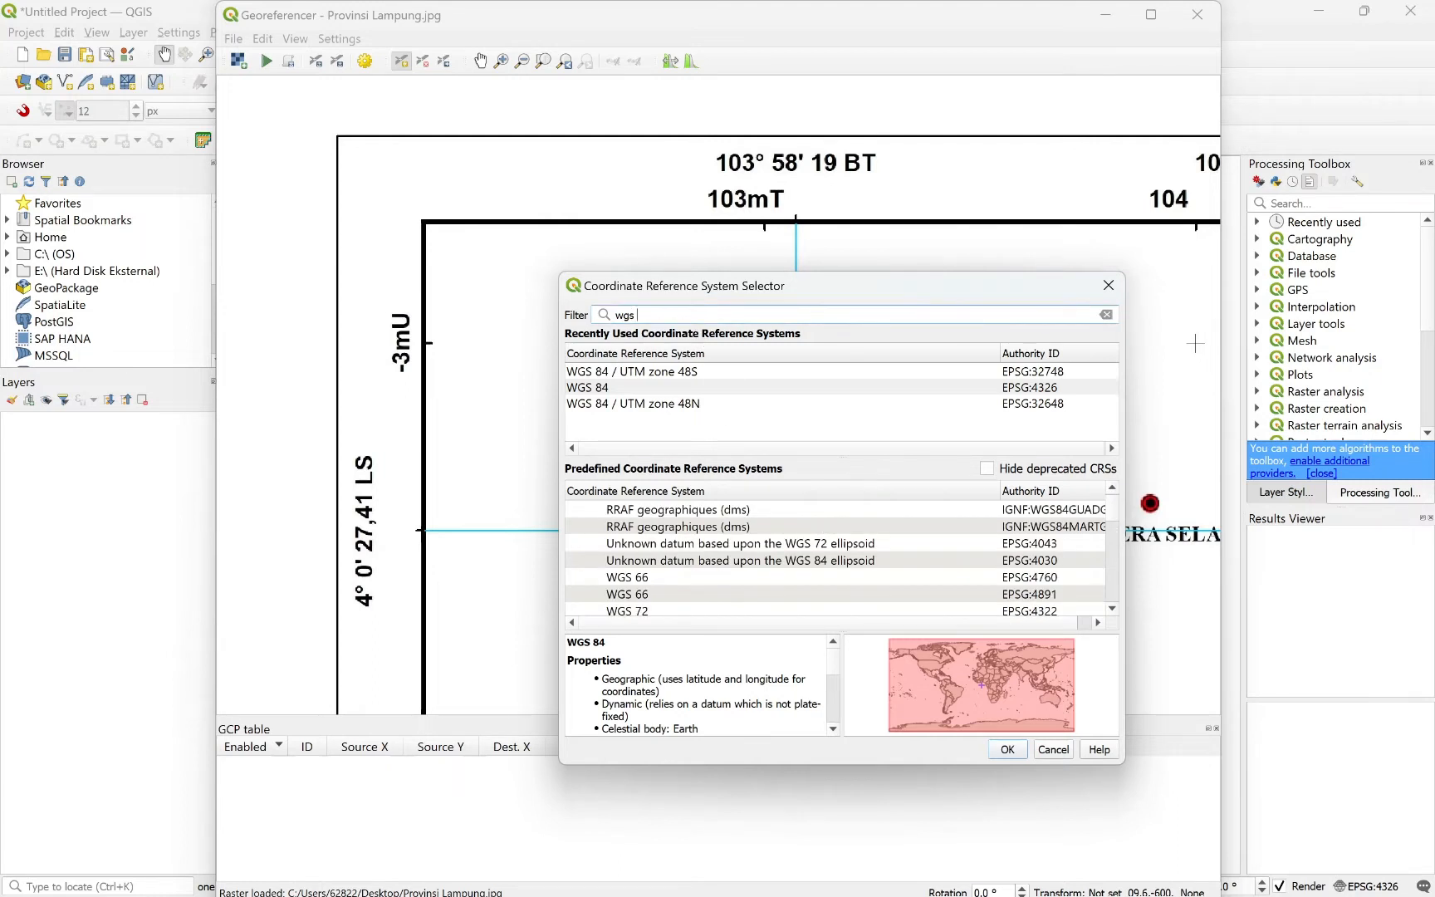
pyautogui.write('84')
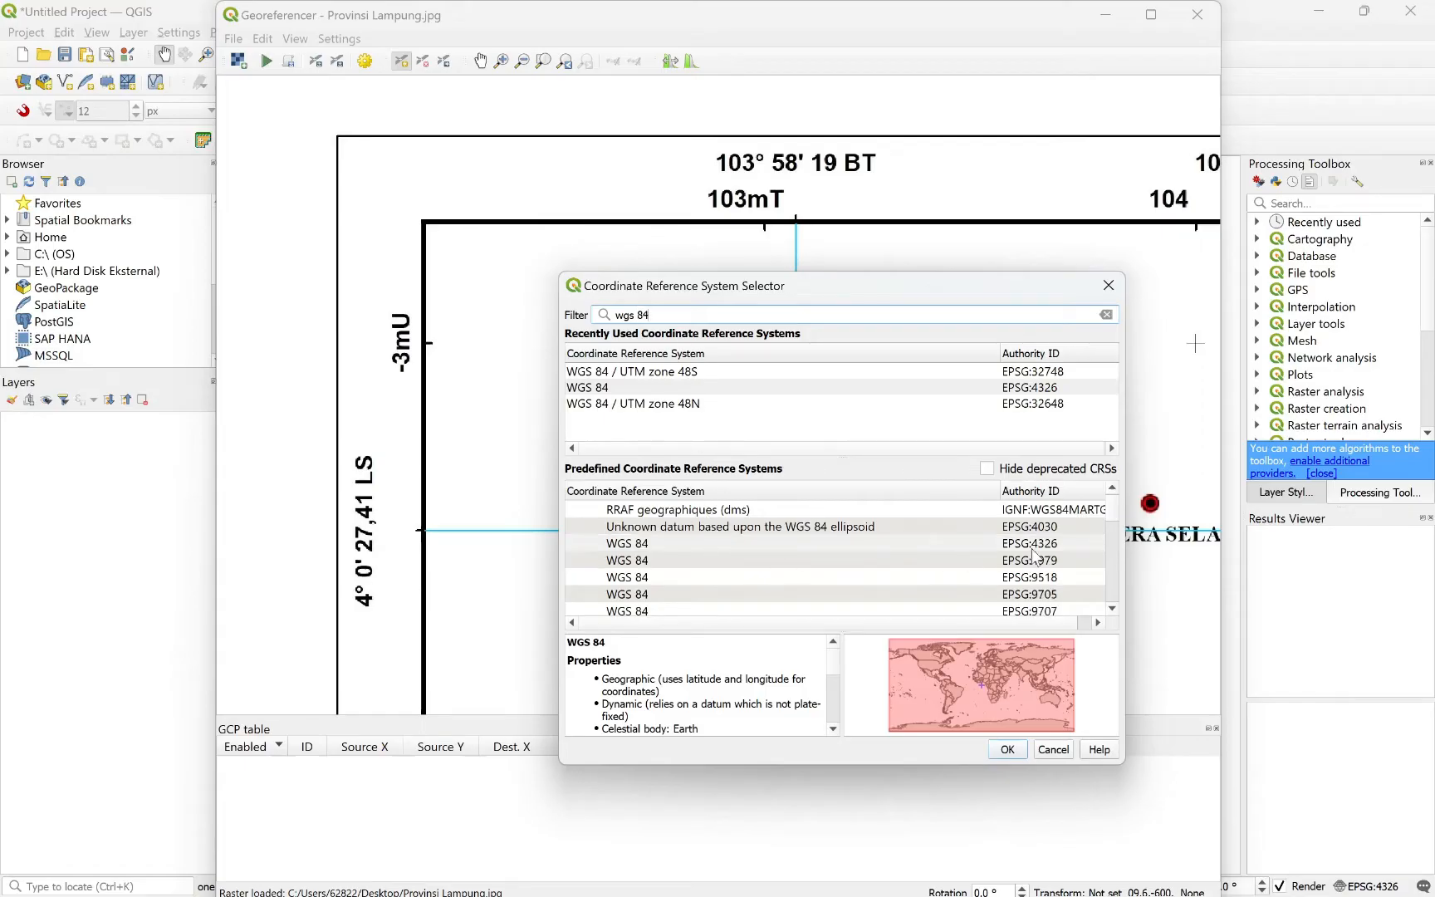
pyautogui.click(1035, 545)
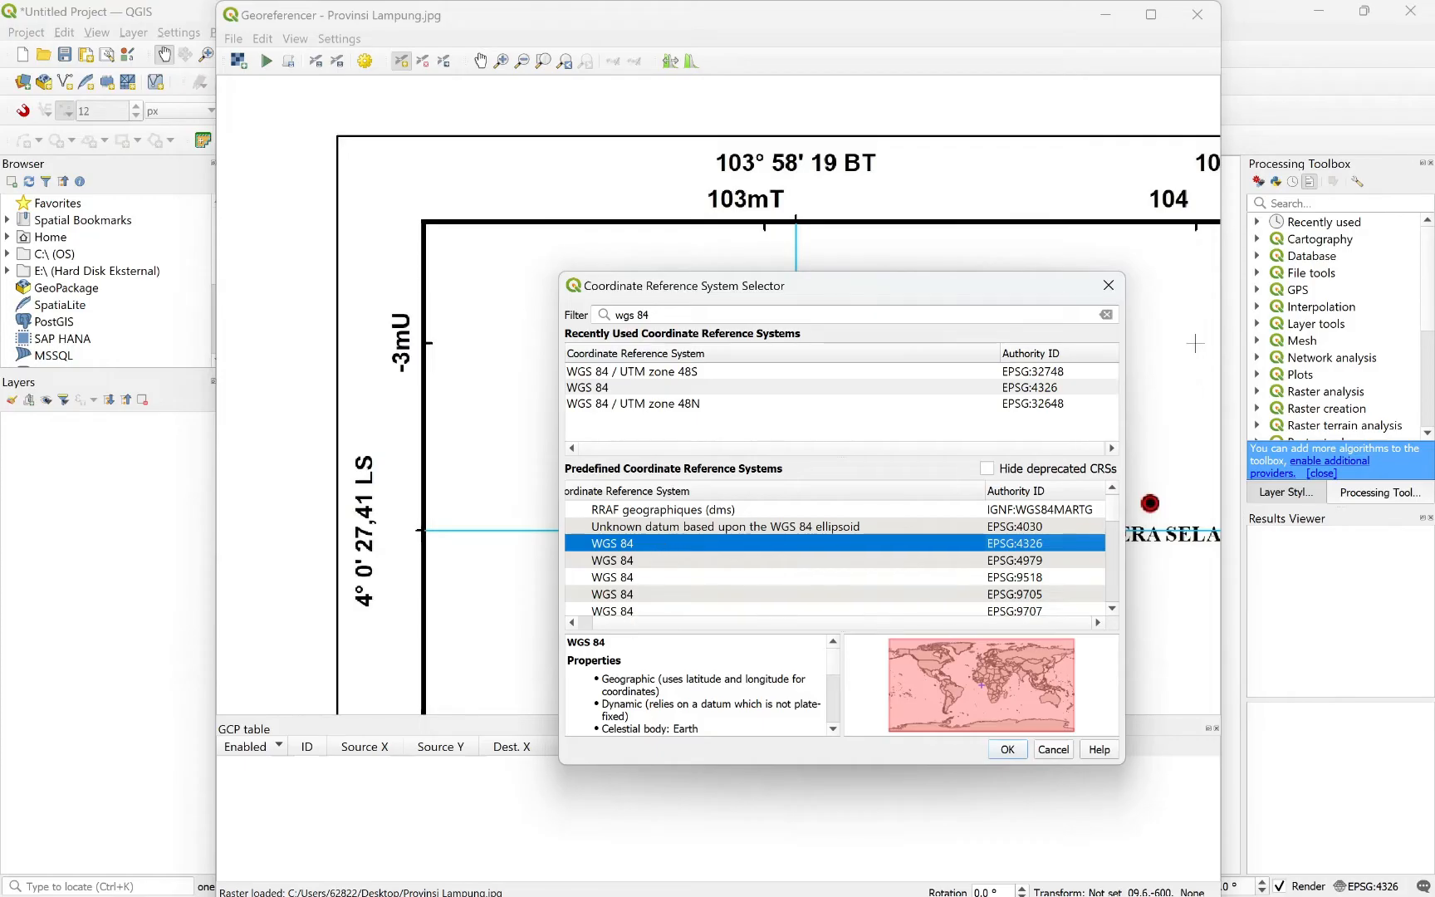
pyautogui.moveTo(602, 678); pyautogui.dragTo(655, 679)
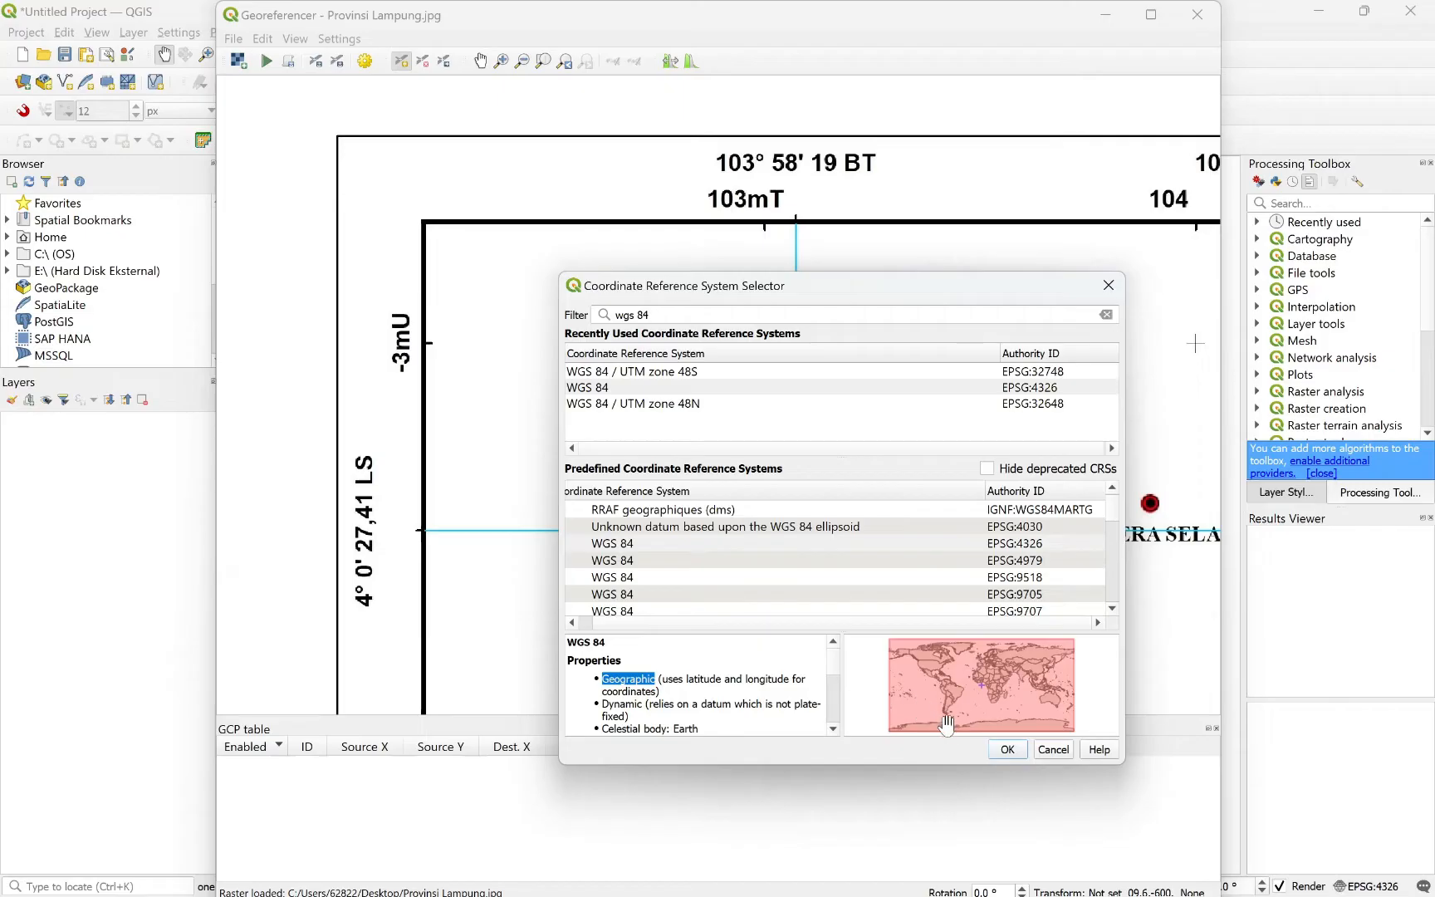
pyautogui.click(1000, 752)
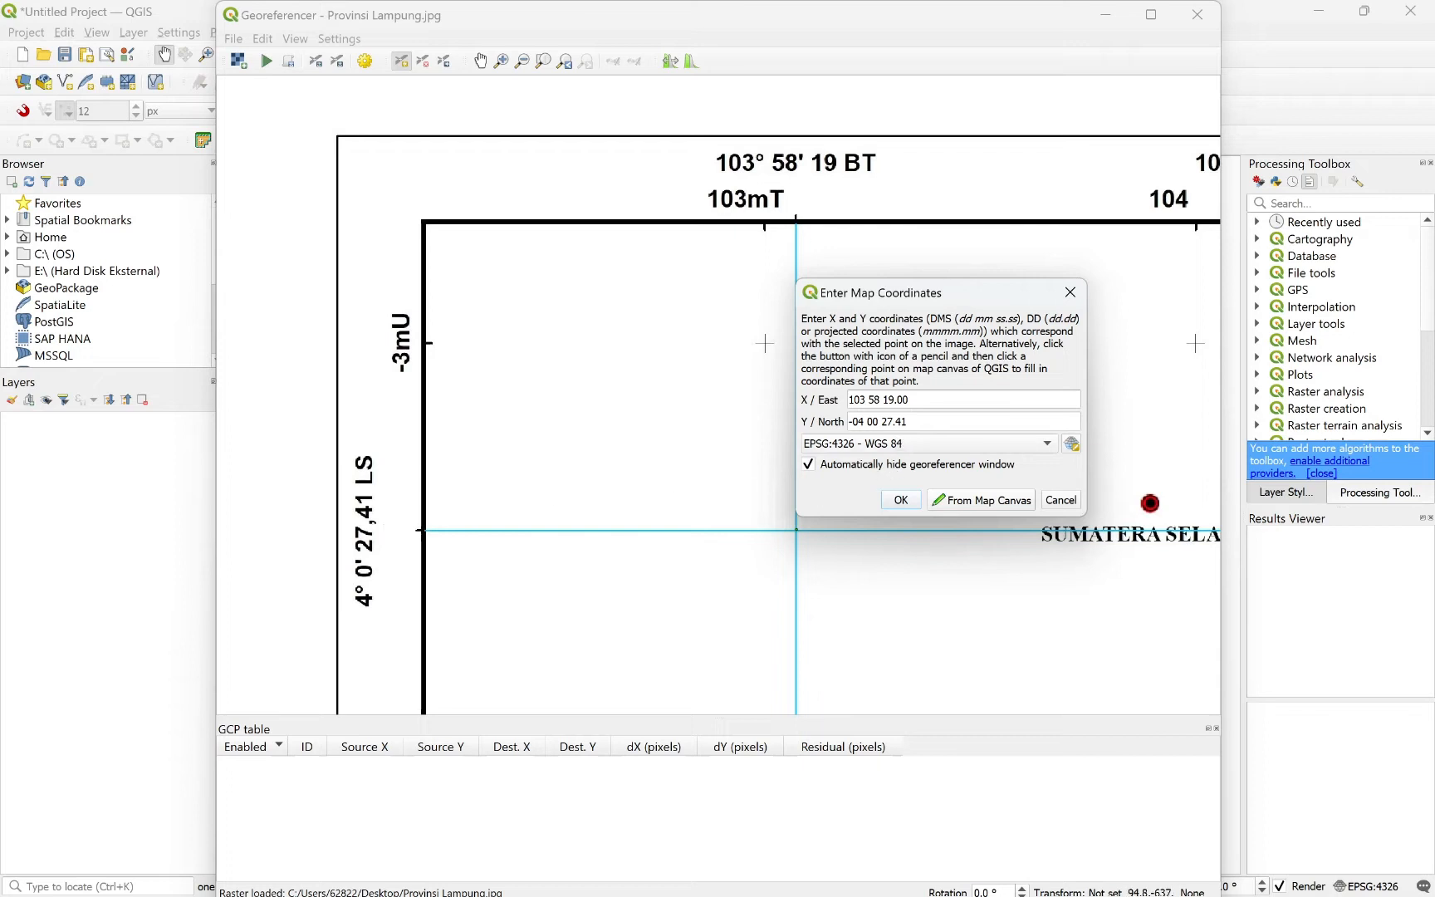
pyautogui.click(900, 499)
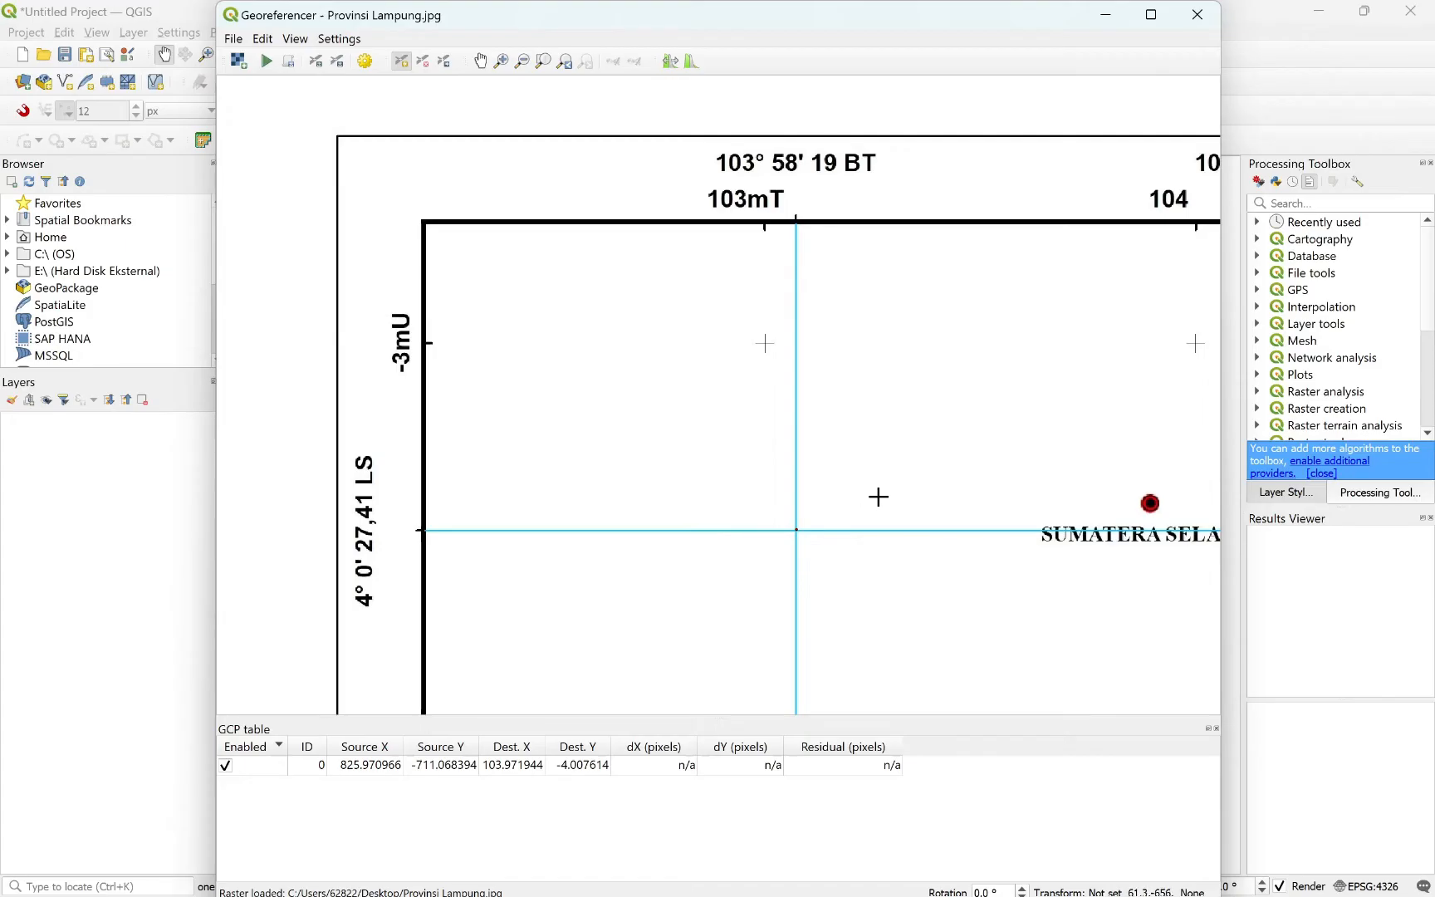
# - Add a control point at the blue grid intersection in Mesuji where 105° 28' 19 BT meets 4° 0' 27,41 LS
pyautogui.scroll(-1, 878, 497)
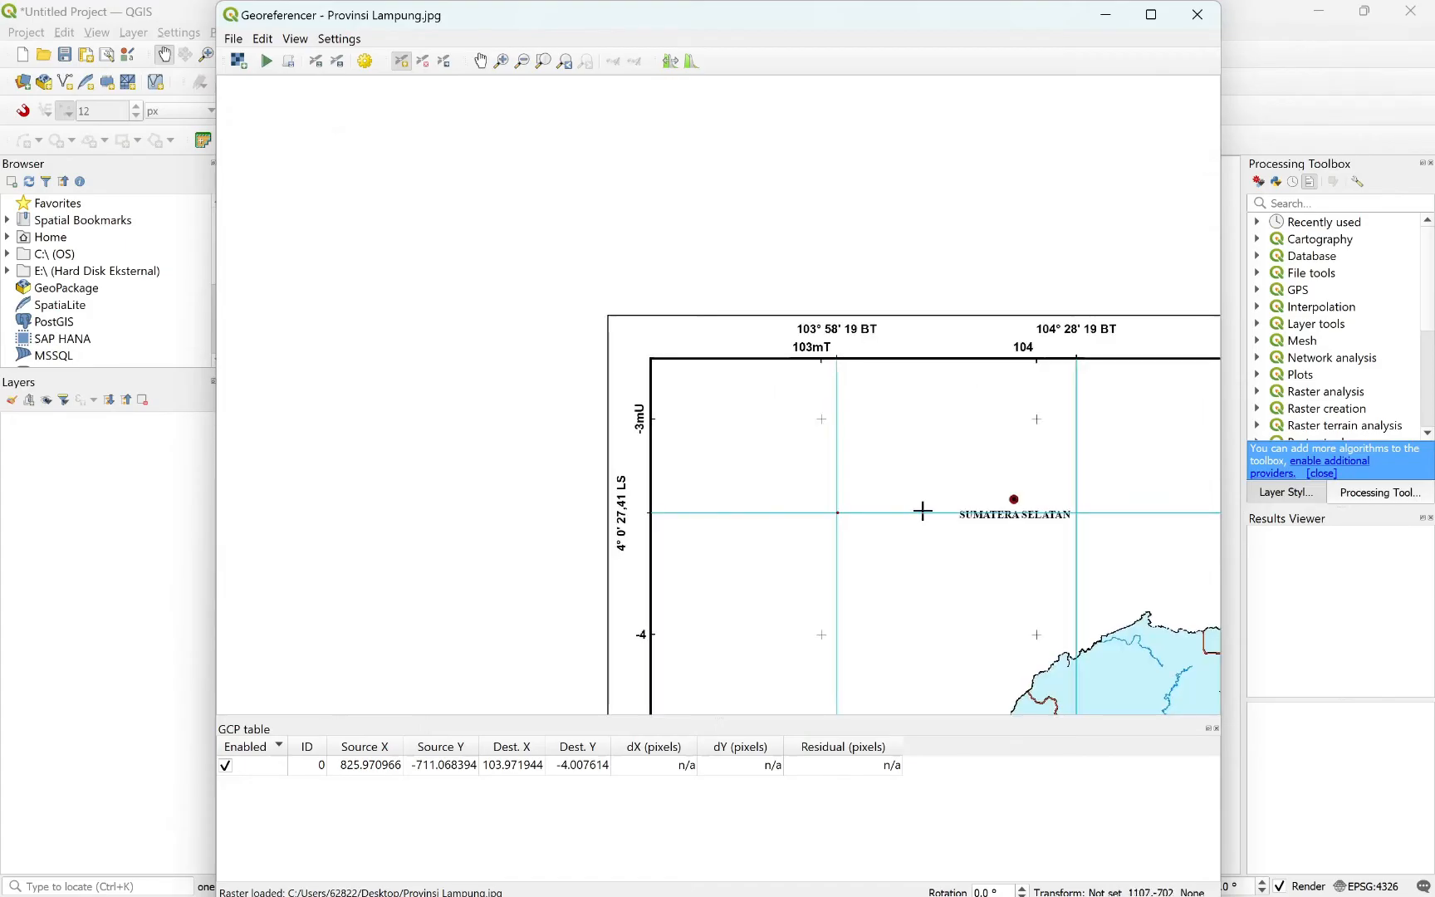
pyautogui.scroll(-2, 927, 510)
pyautogui.moveTo(968, 511); pyautogui.dragTo(576, 458)
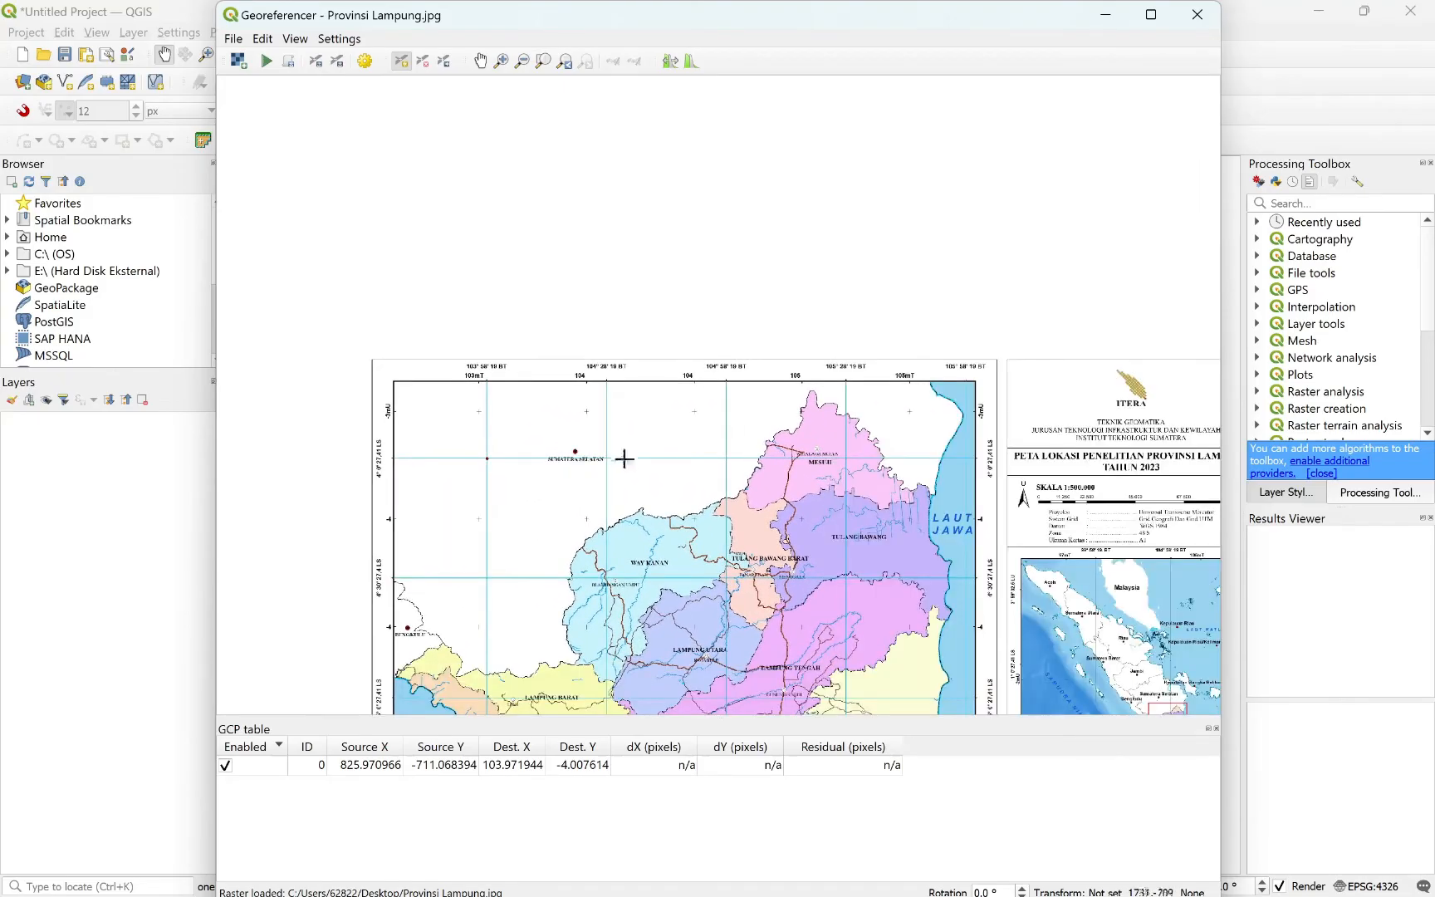
pyautogui.moveTo(736, 508); pyautogui.dragTo(754, 432)
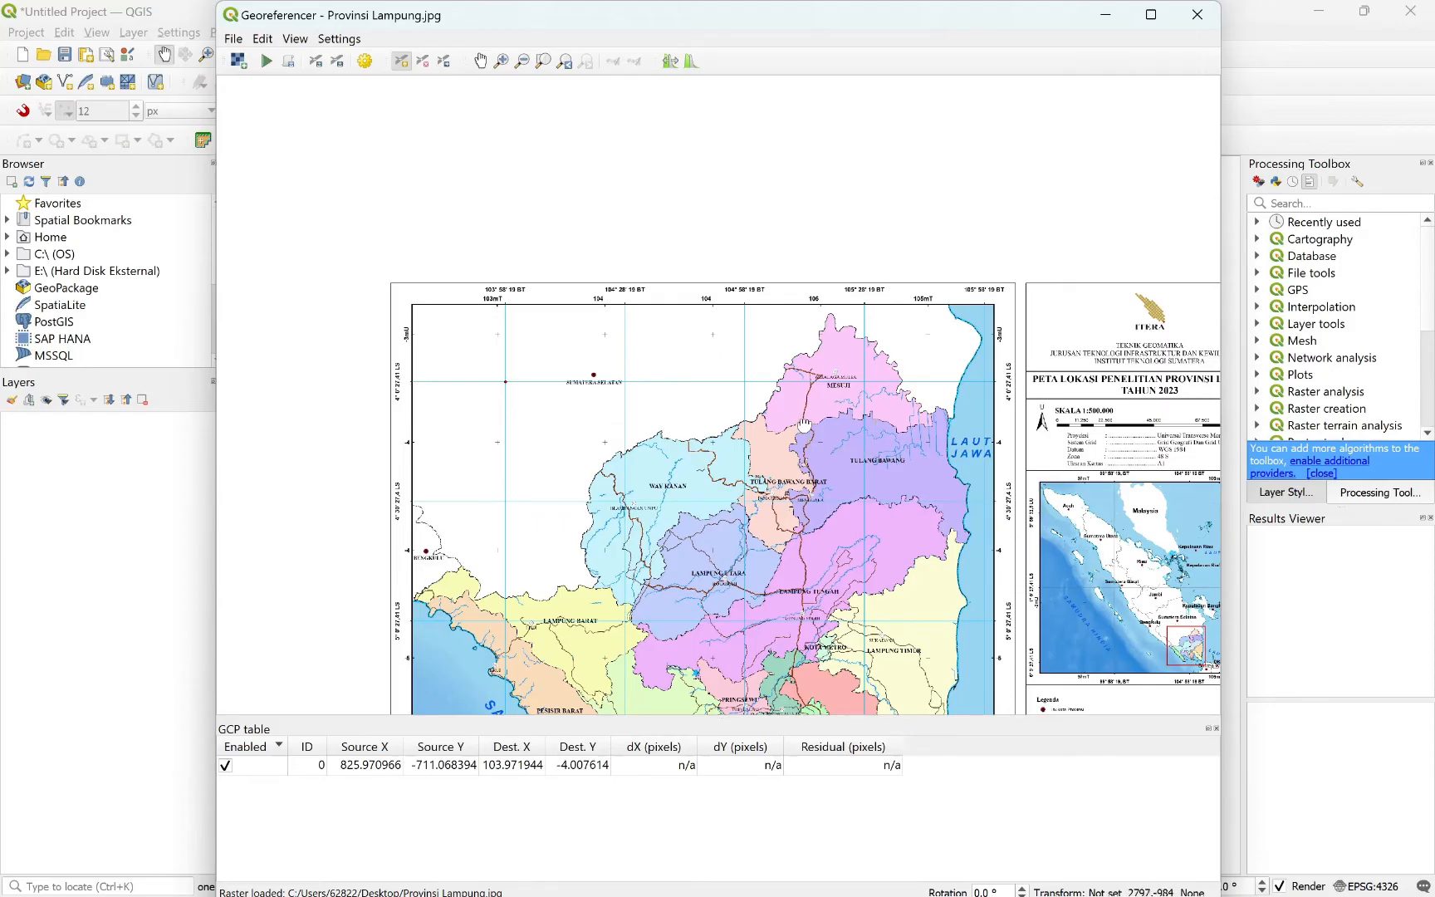
pyautogui.moveTo(805, 422); pyautogui.dragTo(735, 476)
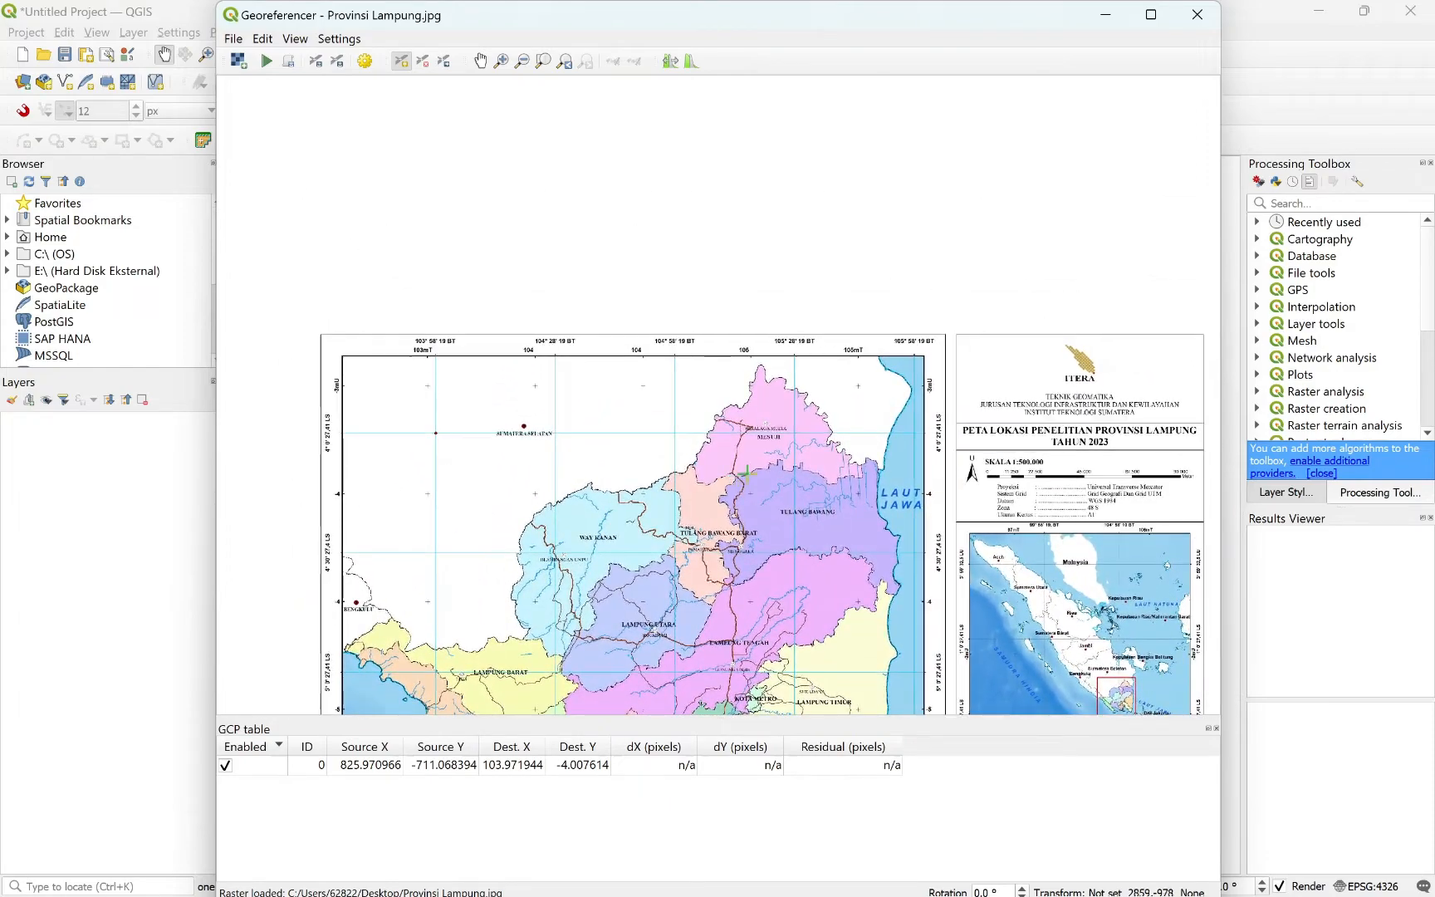
pyautogui.scroll(1, 799, 440)
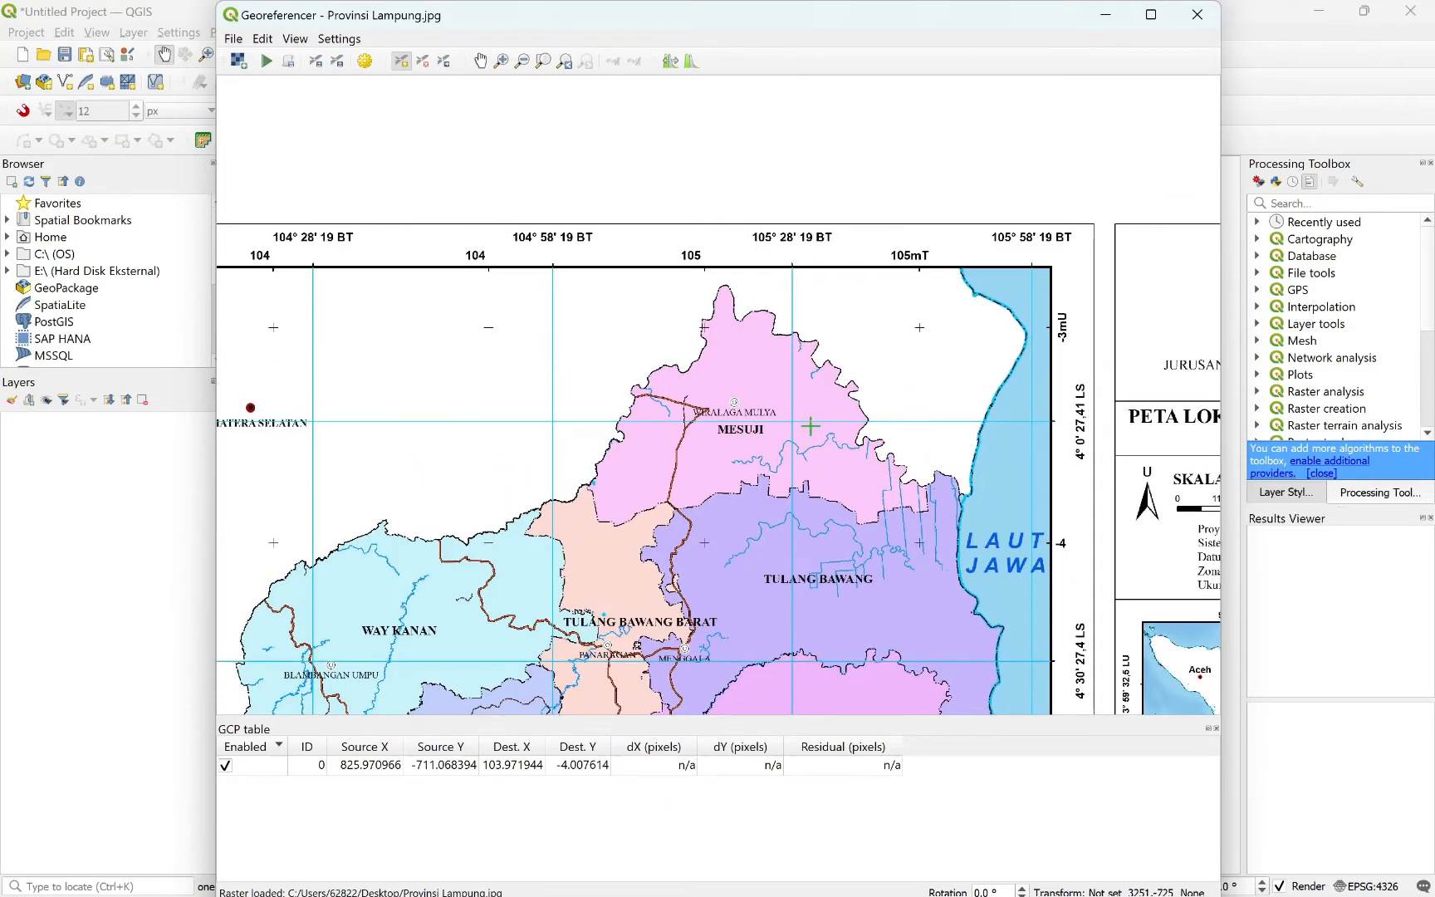
pyautogui.scroll(1, 811, 426)
pyautogui.scroll(-1, 852, 419)
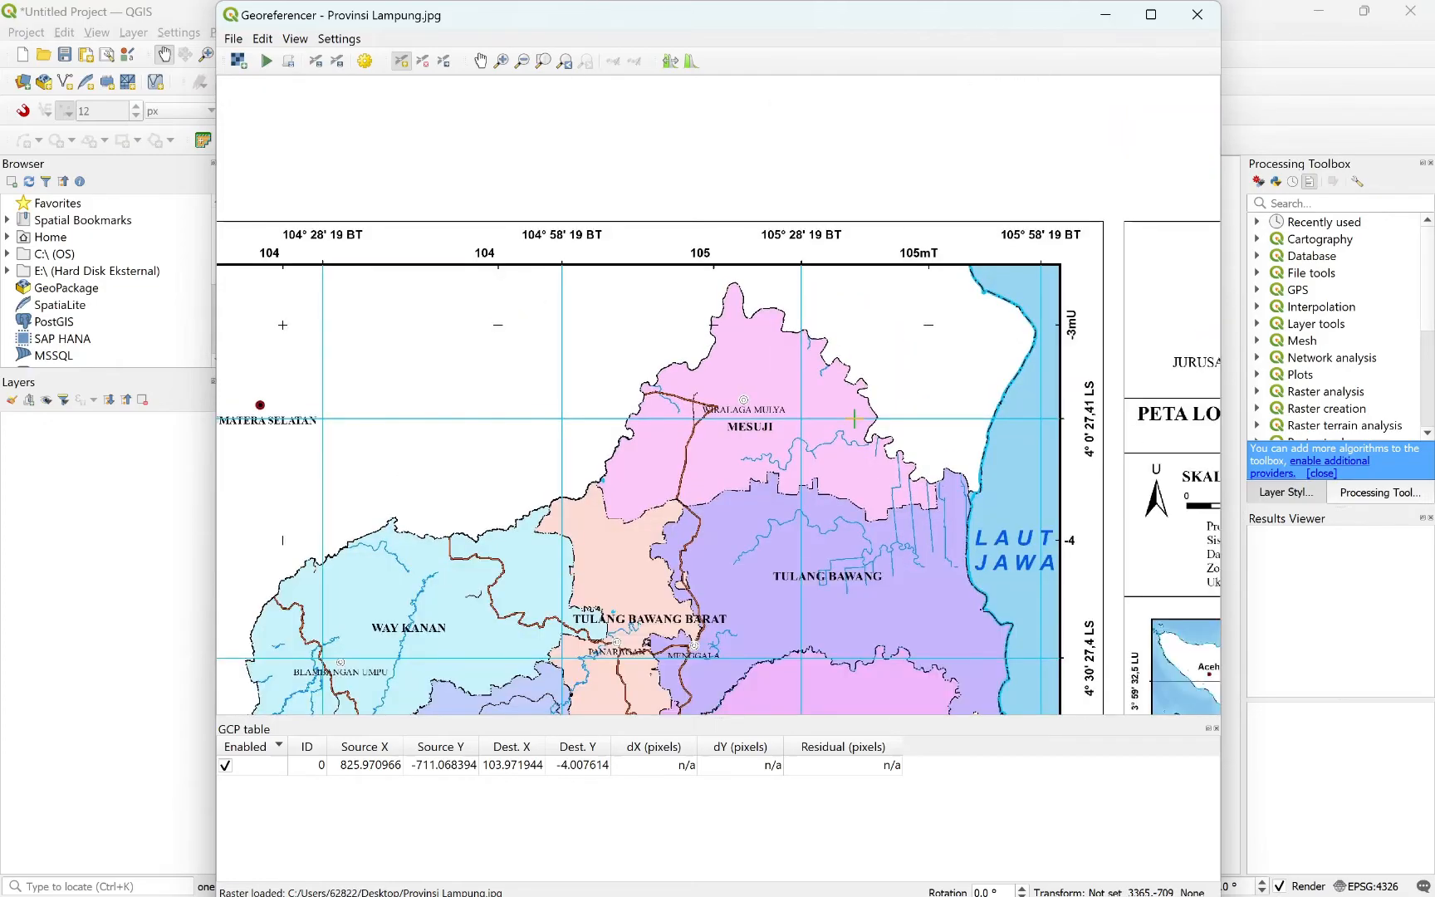
pyautogui.moveTo(850, 419); pyautogui.dragTo(761, 445)
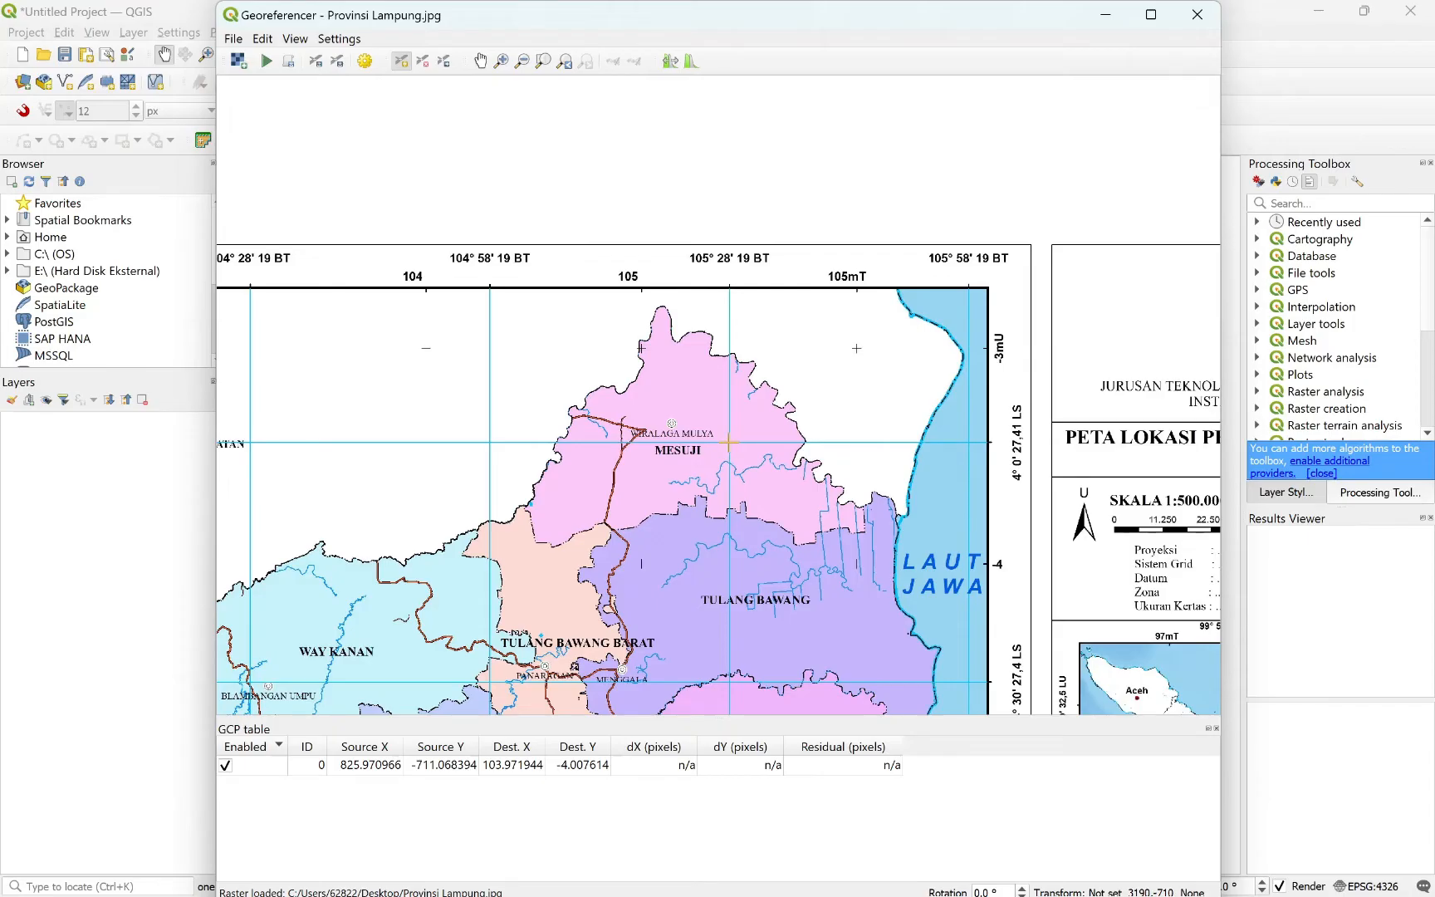
pyautogui.click(728, 443)
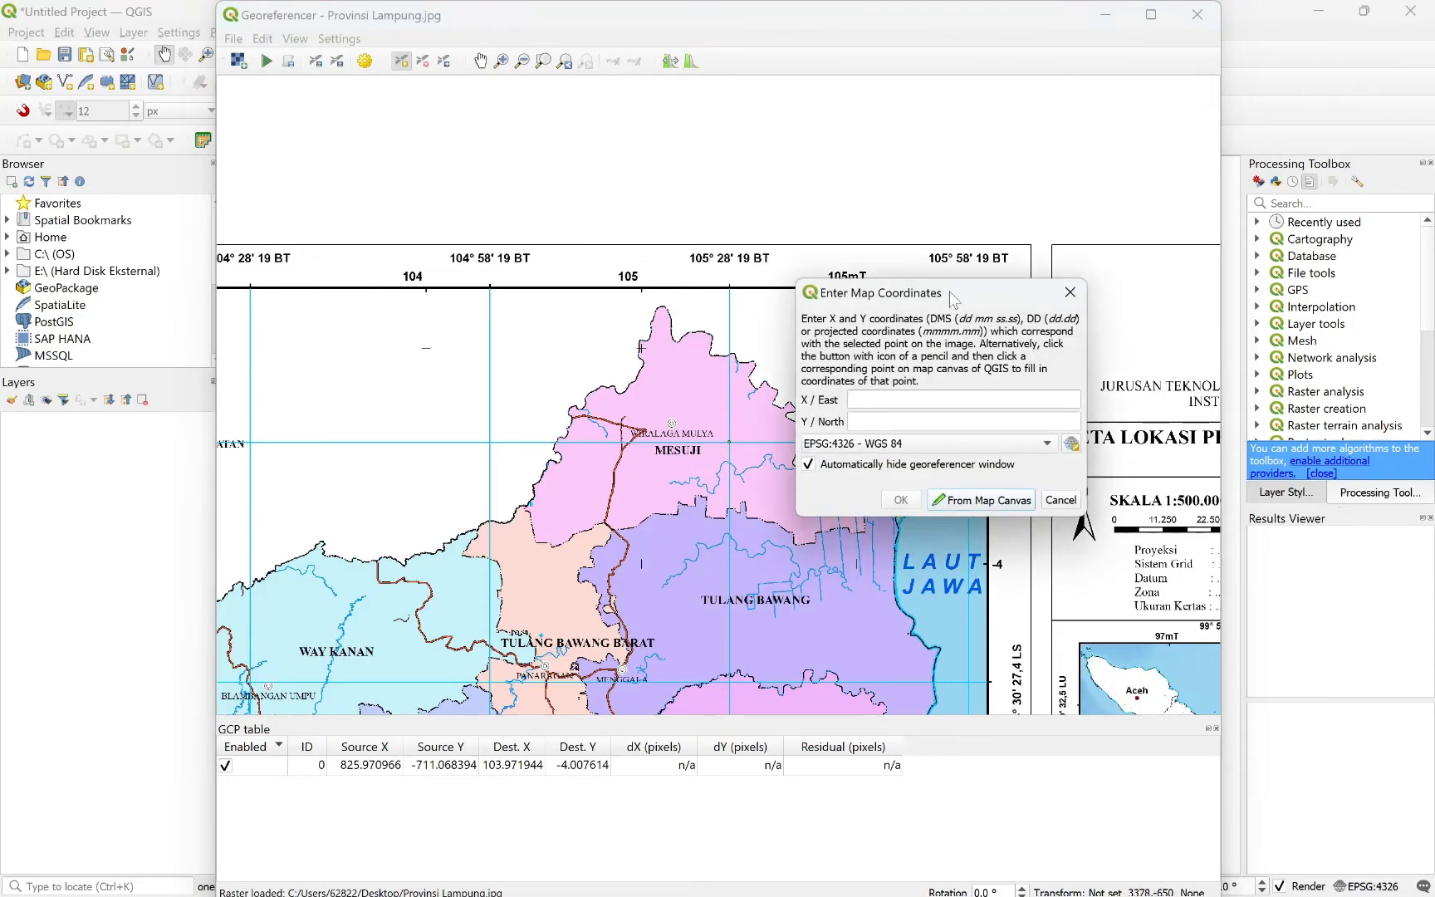
# - Give the Mesuji control point X/East 105 28 19.00 and Y/North -04 00 27.41 and accept it
pyautogui.moveTo(953, 299); pyautogui.dragTo(478, 304)
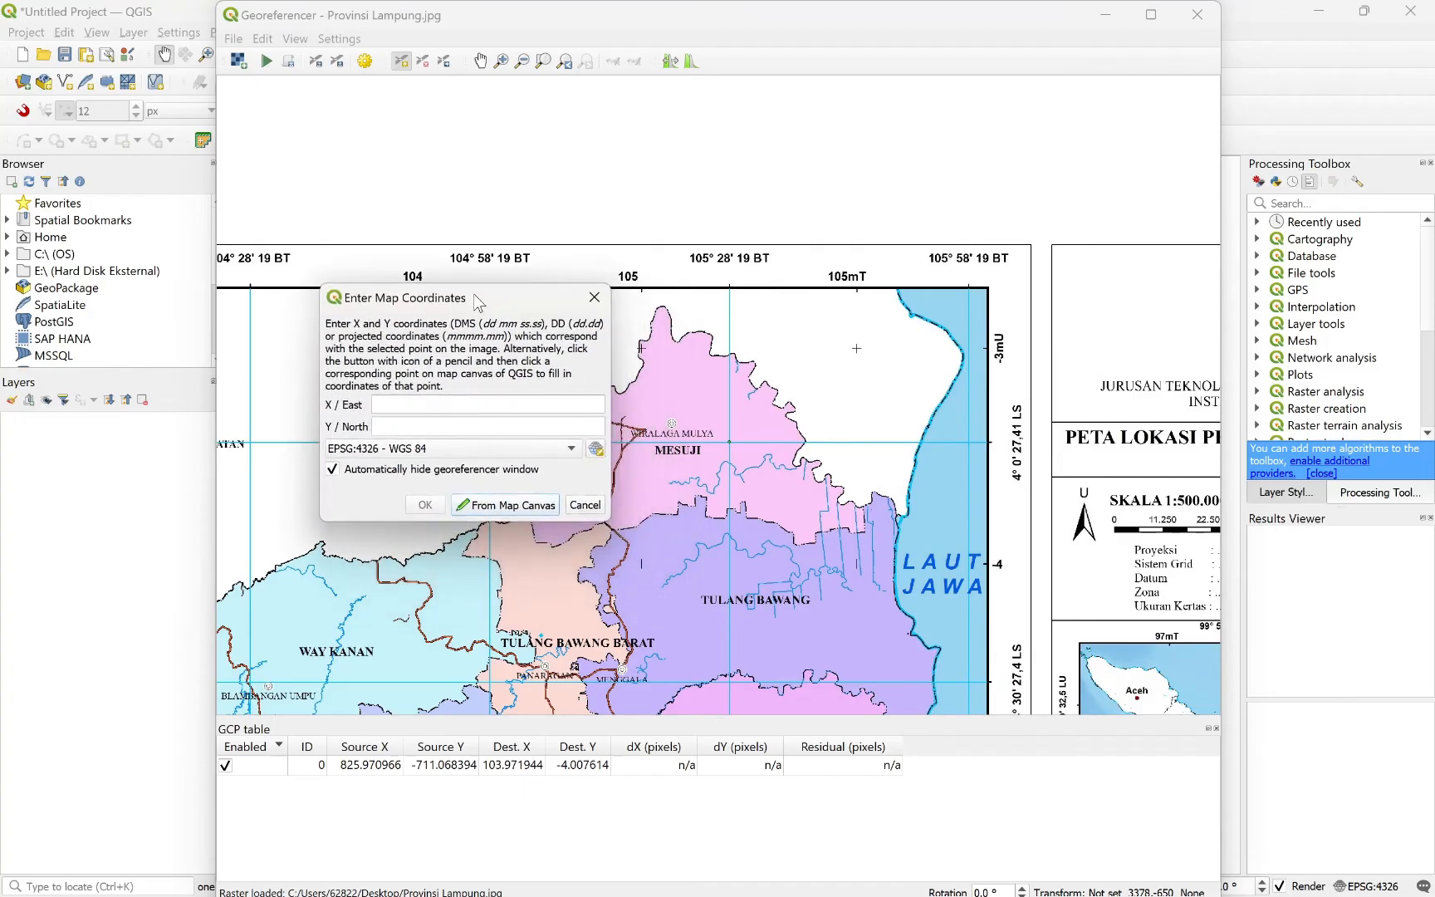
pyautogui.click(473, 404)
pyautogui.write('105 28 19.00')
pyautogui.press('Tab')
pyautogui.write('-0')
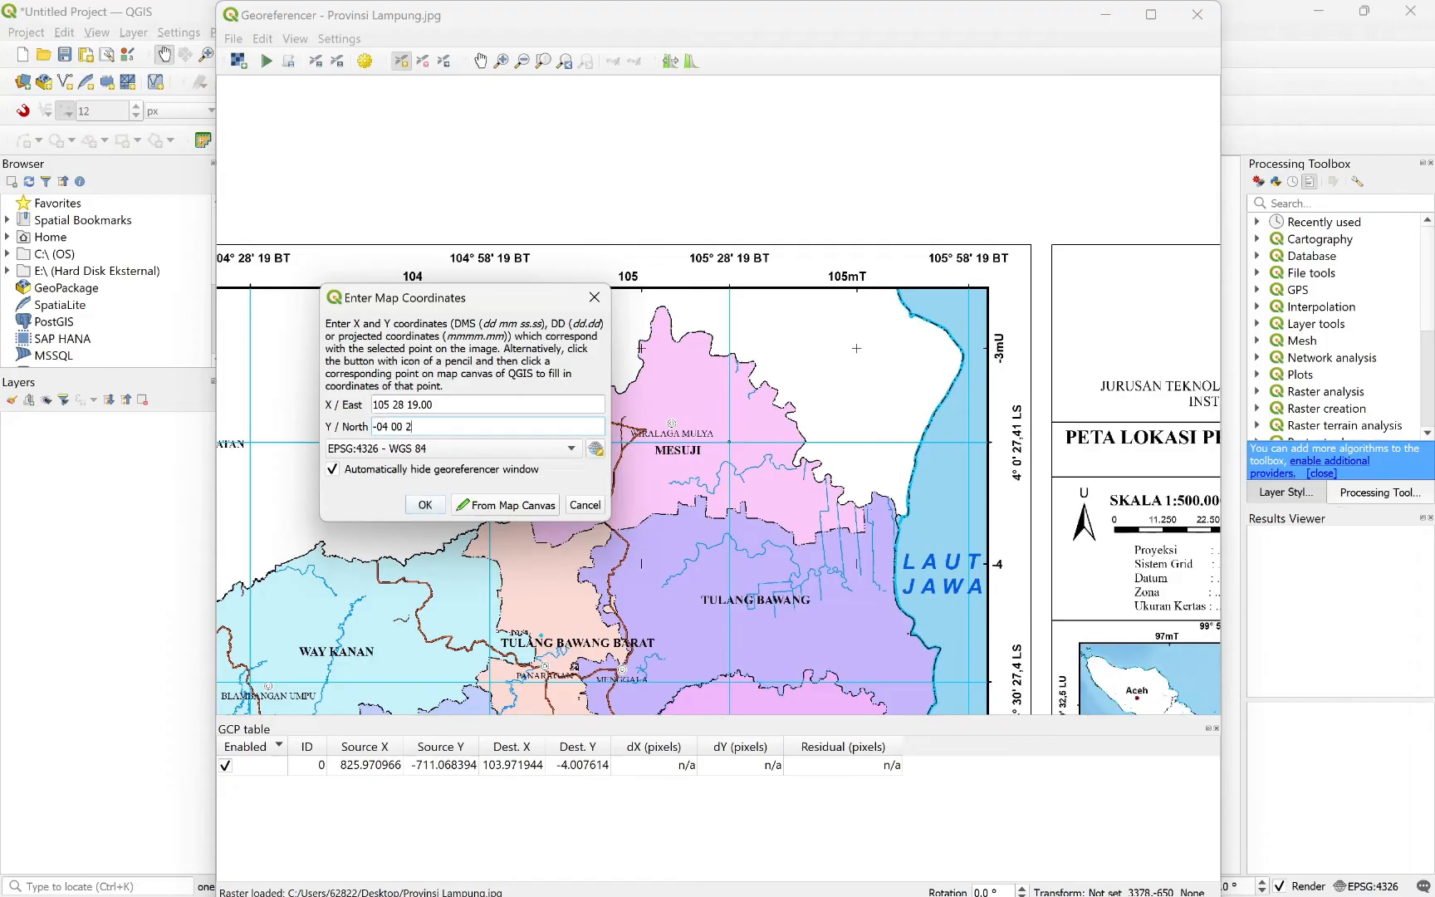
pyautogui.write('4 00 27.41')
pyautogui.click(425, 506)
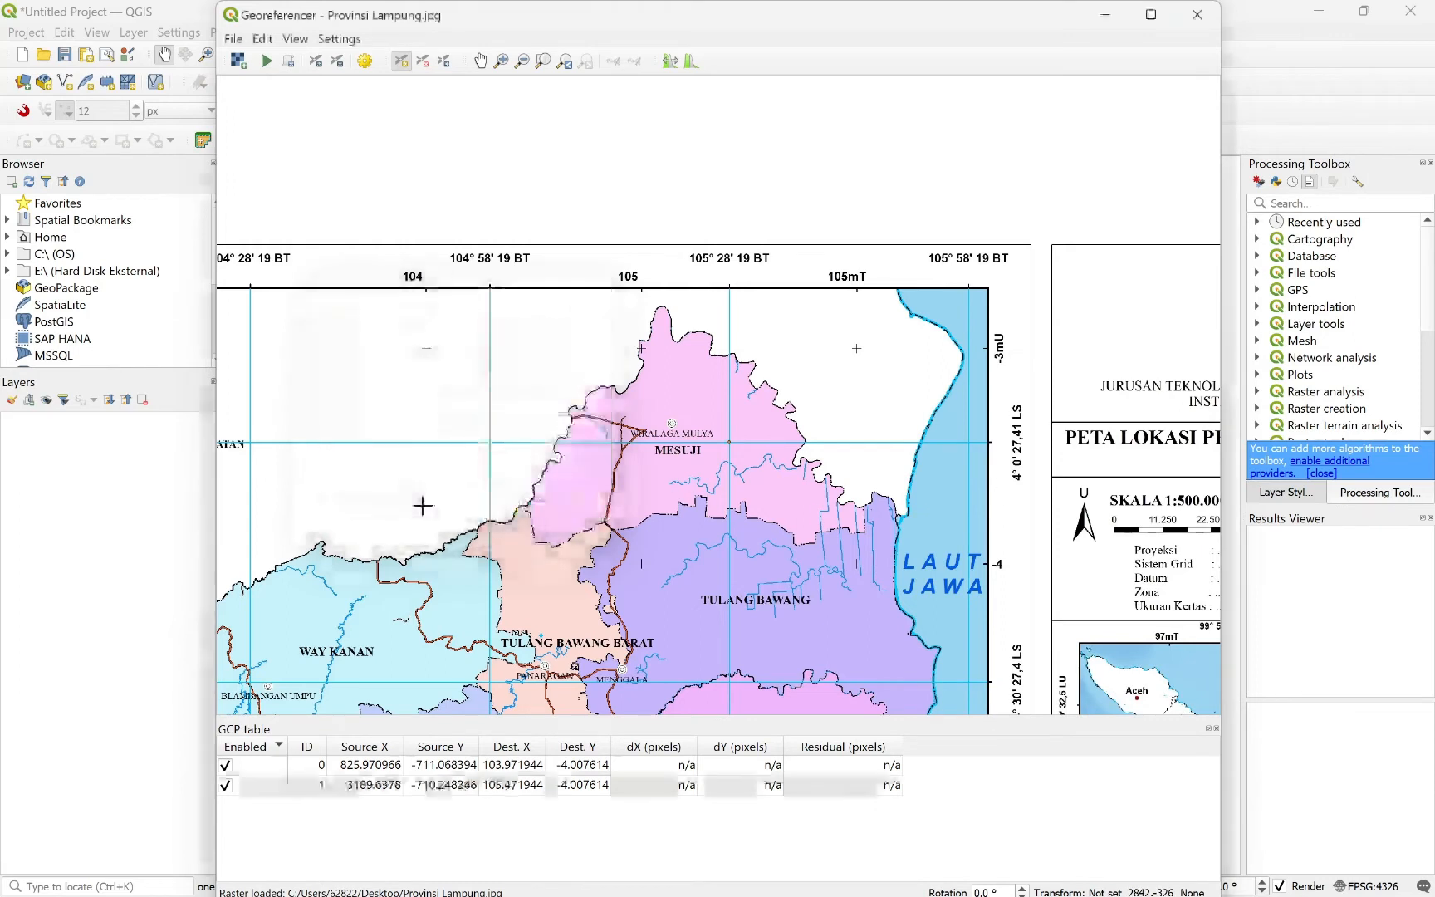
# - Place a control point at the map's lower-right blue grid intersection near Banten with X/East 105 58 19.00 and Y/North -06 00 27.41
pyautogui.scroll(-1, 781, 478)
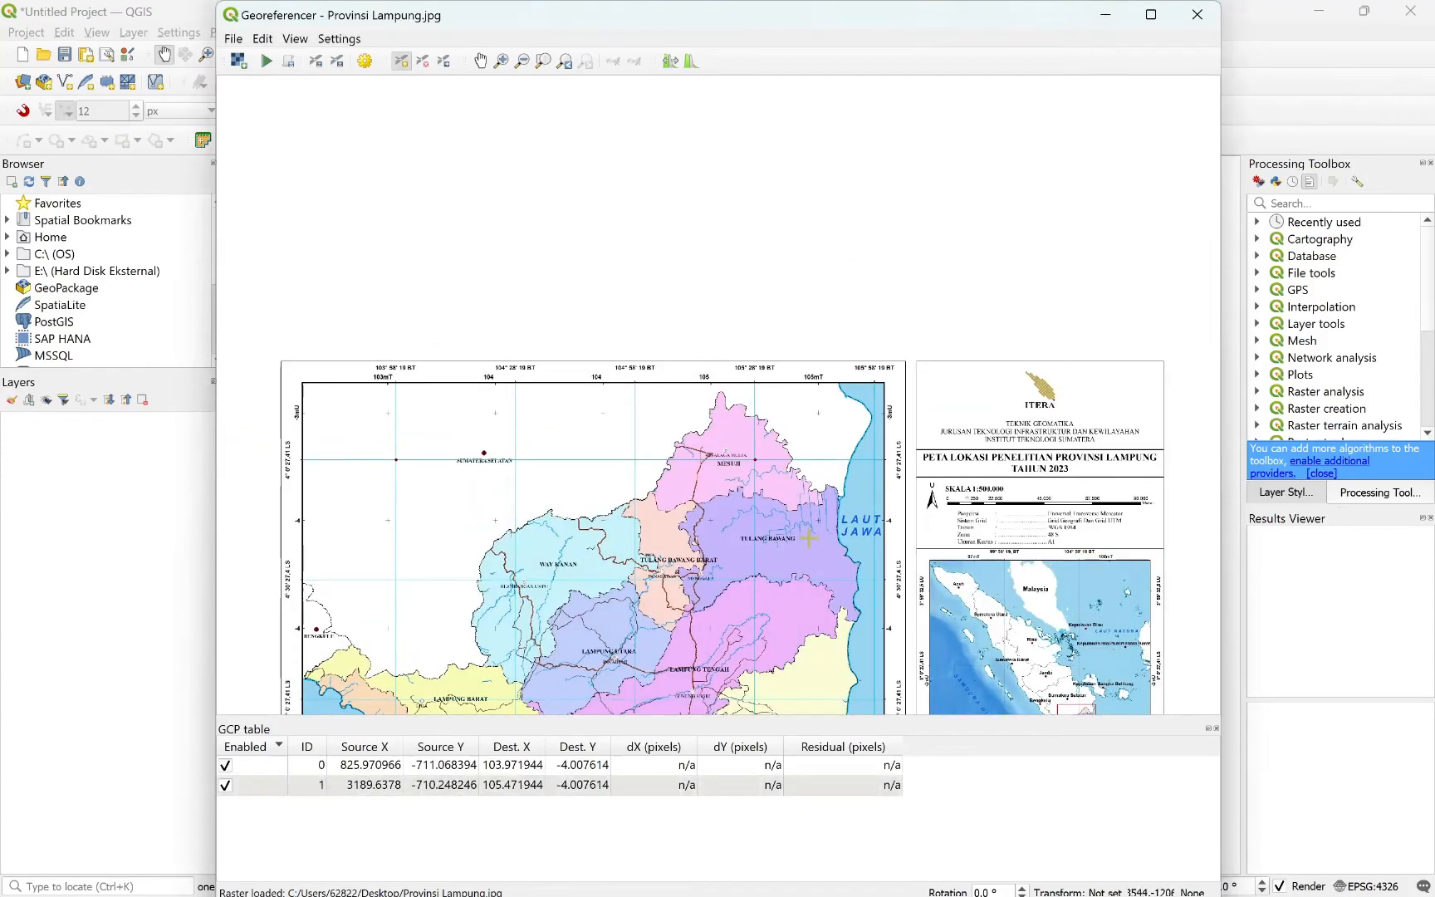
pyautogui.moveTo(802, 590); pyautogui.dragTo(849, 324)
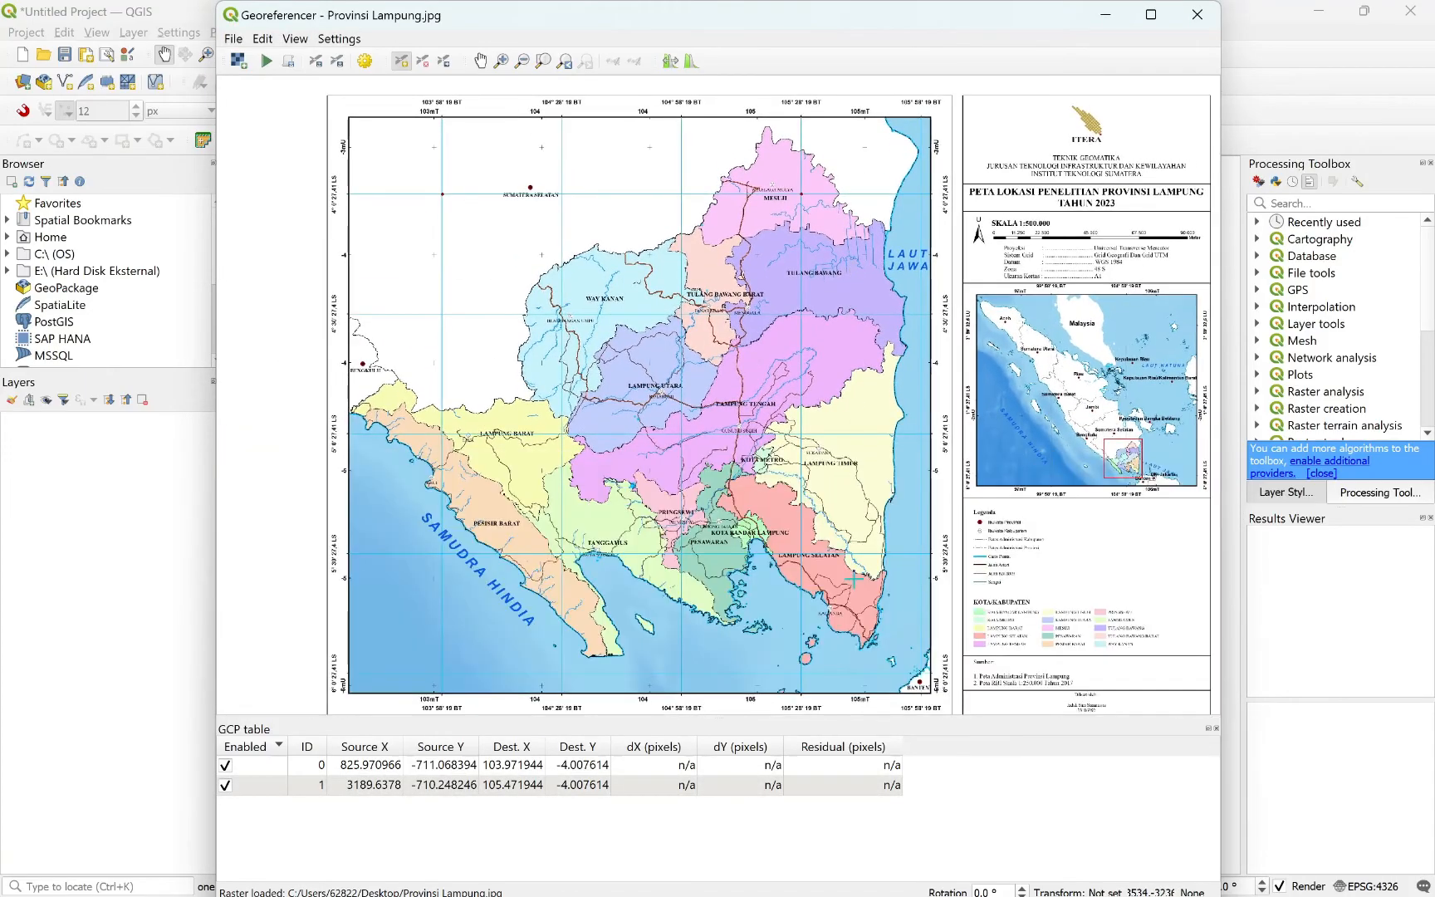
pyautogui.scroll(1, 844, 652)
pyautogui.moveTo(867, 654); pyautogui.dragTo(725, 441)
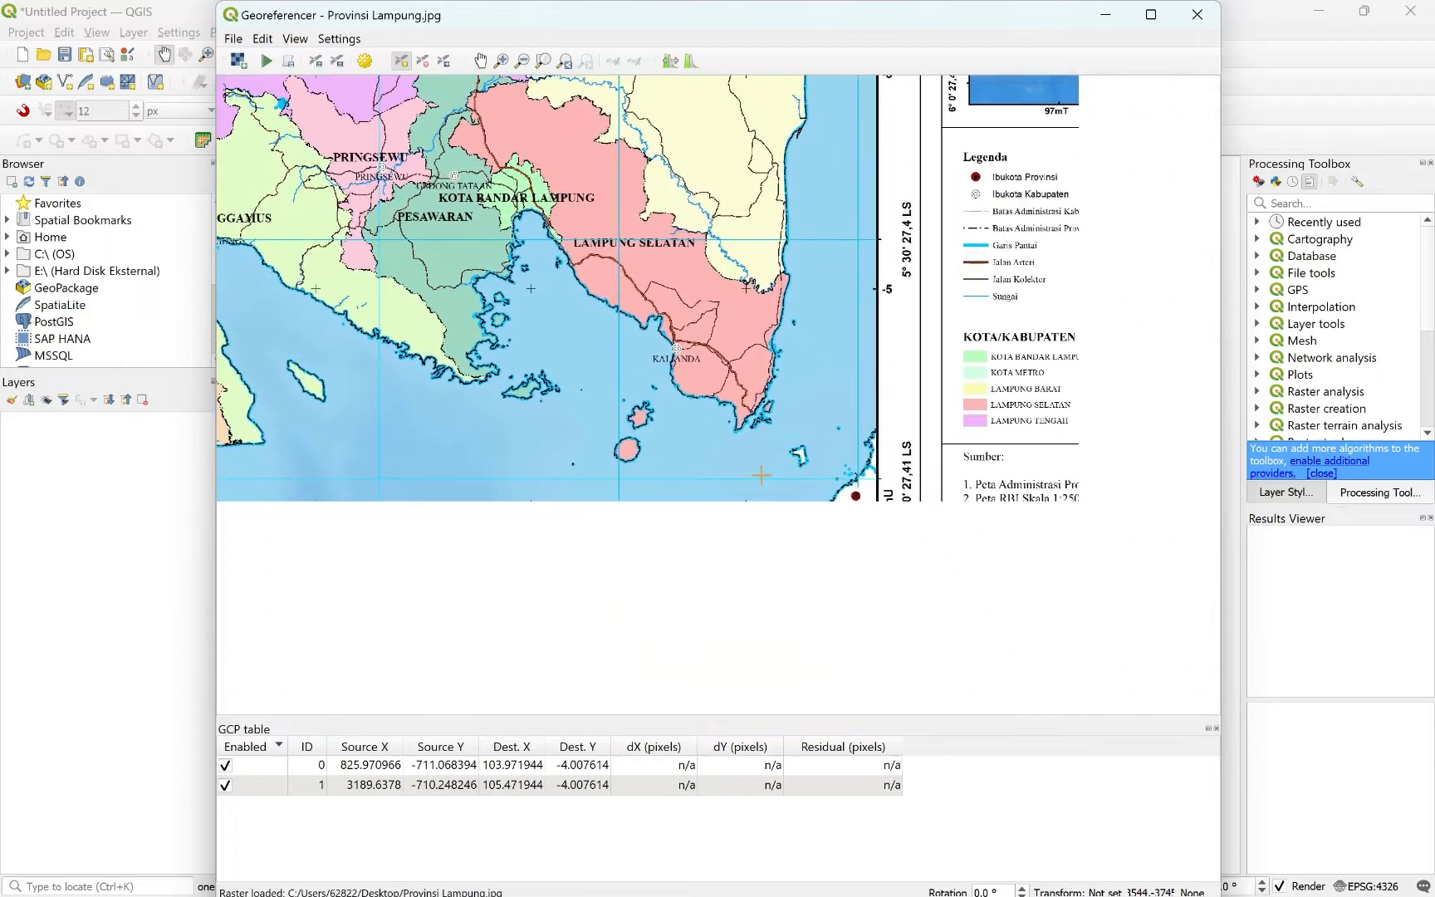
pyautogui.scroll(1, 883, 498)
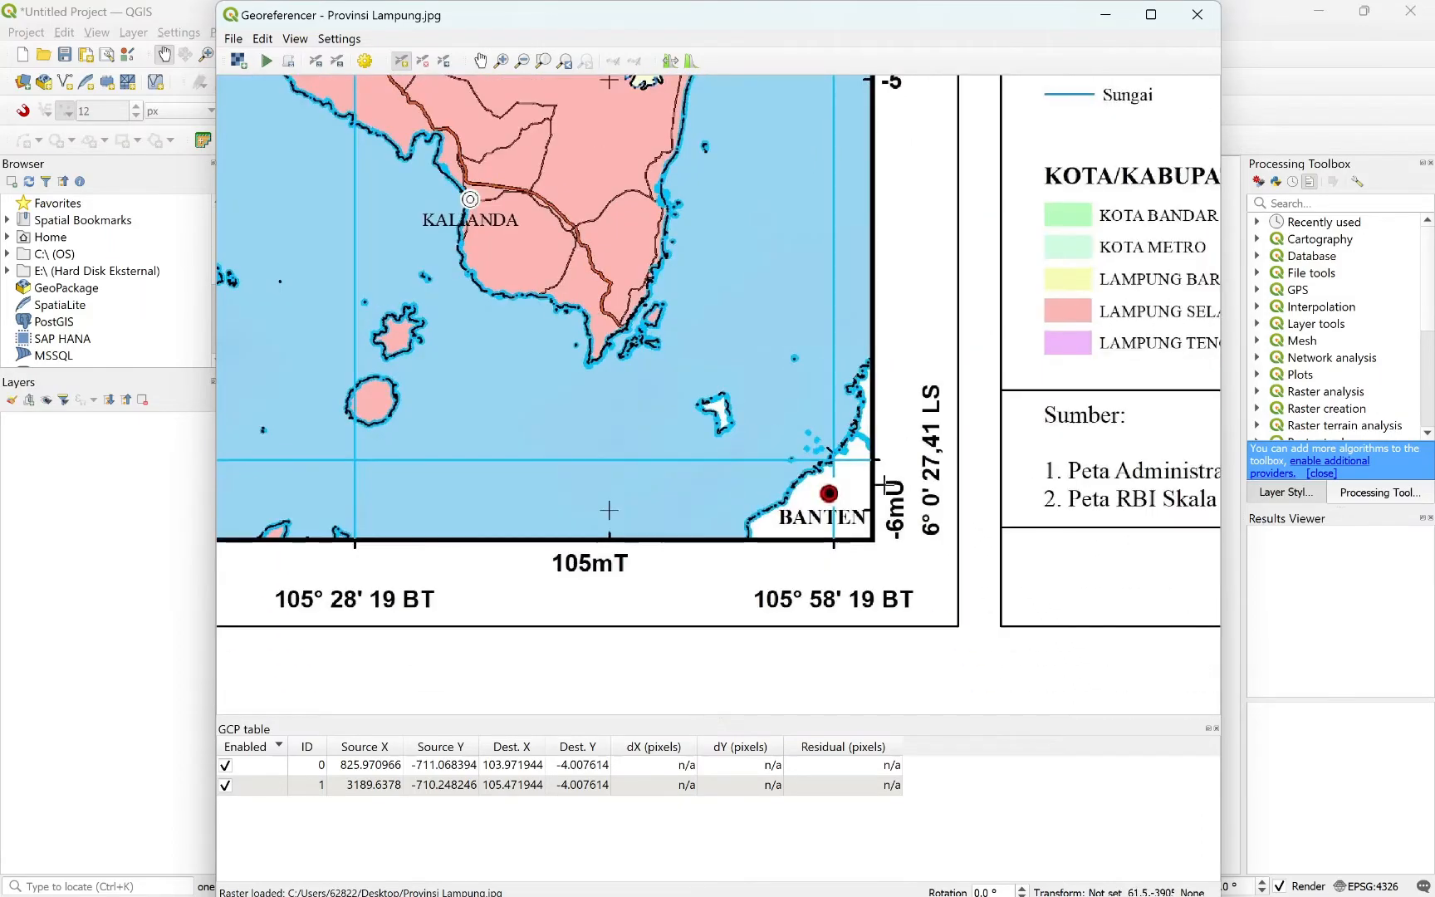
pyautogui.click(831, 459)
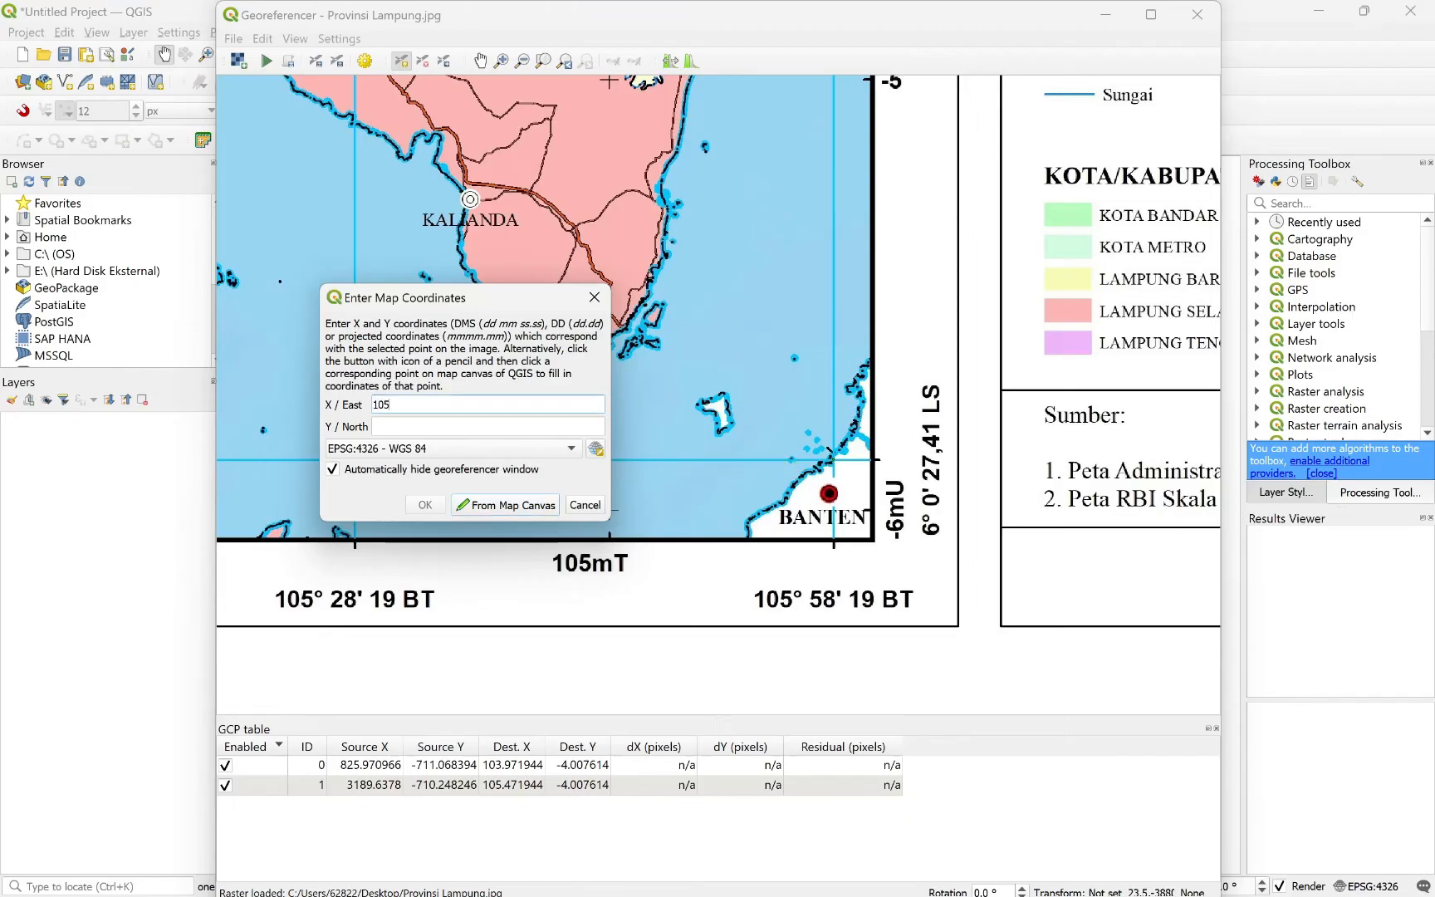
pyautogui.write('105 58 19.00')
pyautogui.click(432, 426)
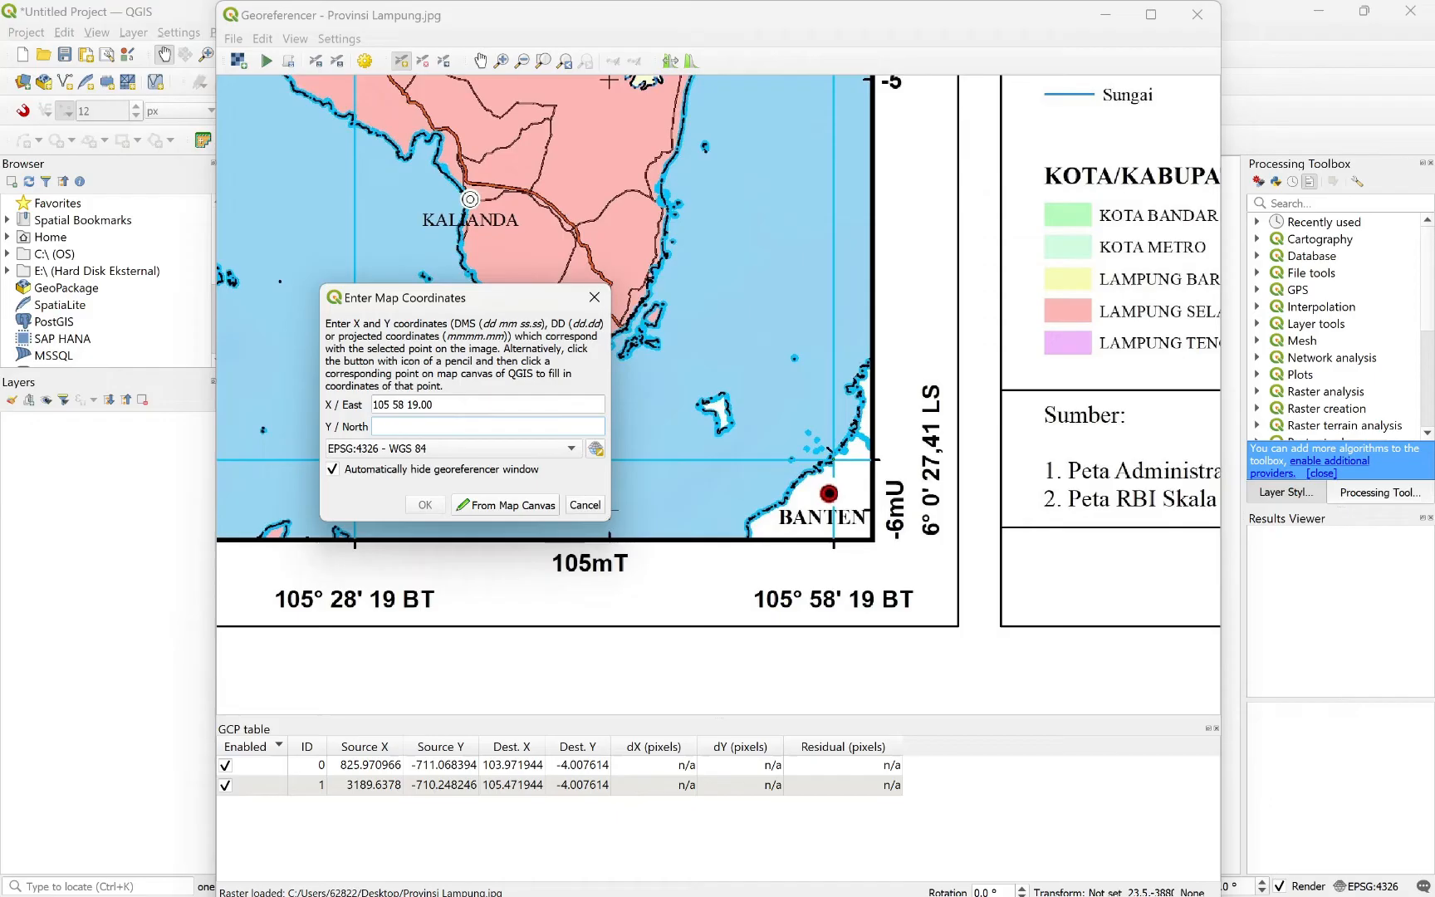
pyautogui.write('-06 00 27.41')
pyautogui.click(424, 505)
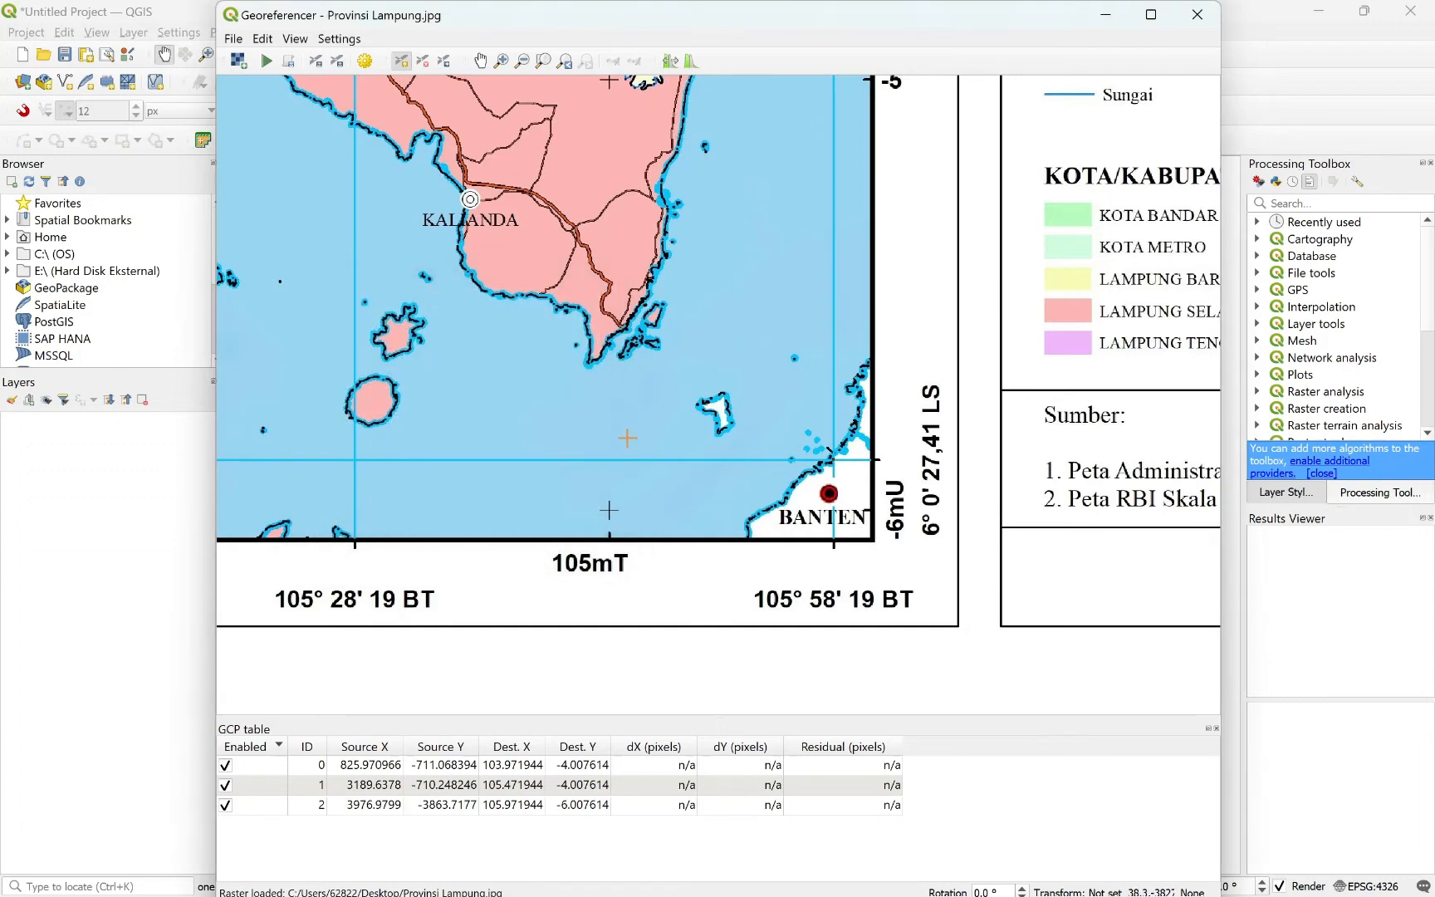
# - Add a control point at the map's lower-left blue grid intersection where 103° 58' 19 BT meets 6° 0' 27,41 LS
pyautogui.scroll(-1, 627, 437)
pyautogui.scroll(-1, 397, 437)
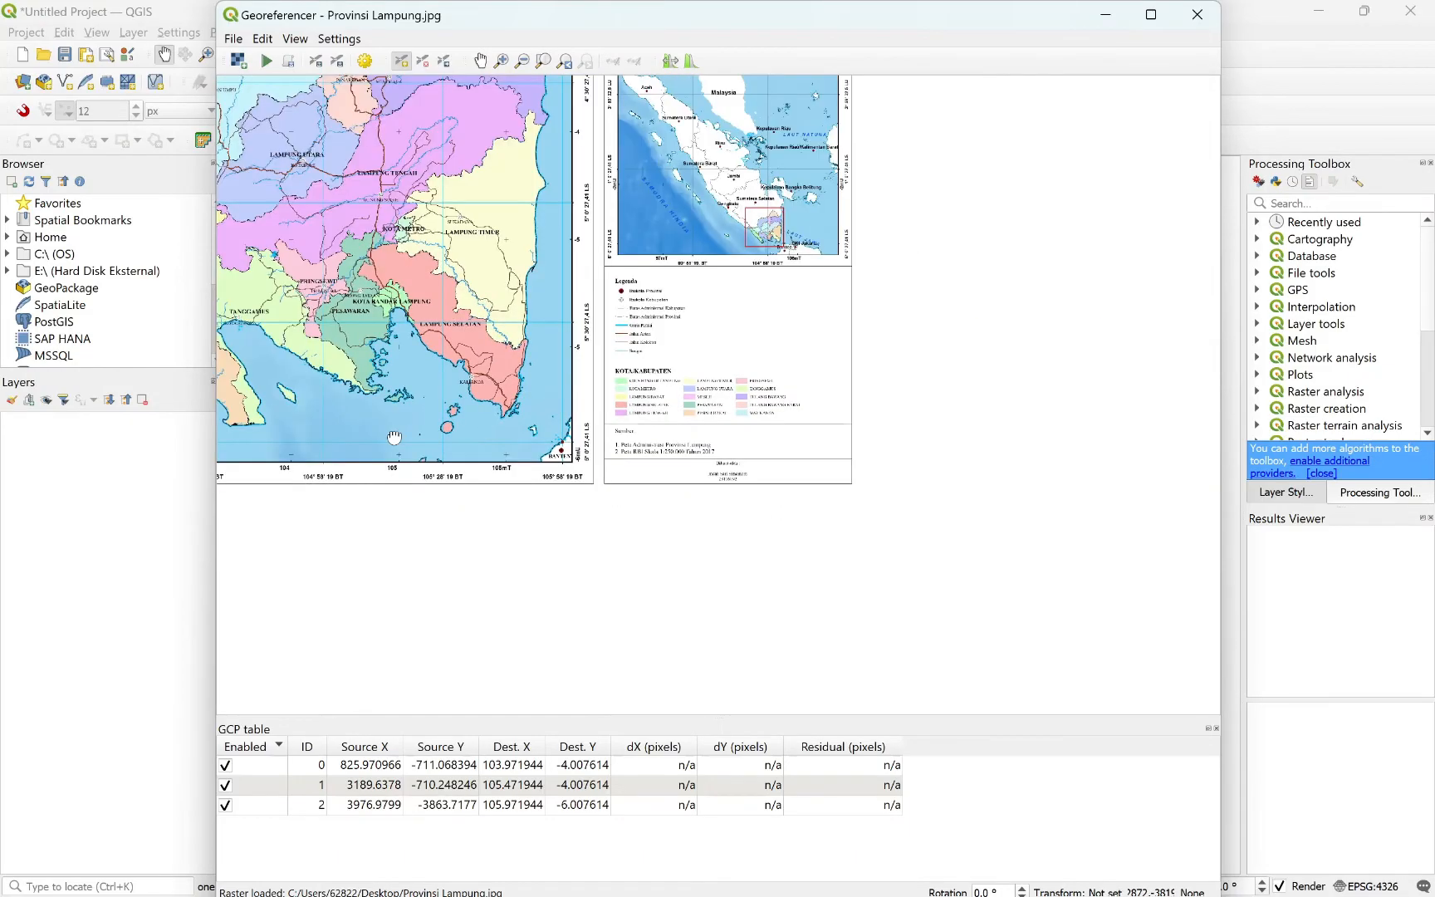
pyautogui.moveTo(398, 438); pyautogui.dragTo(914, 437)
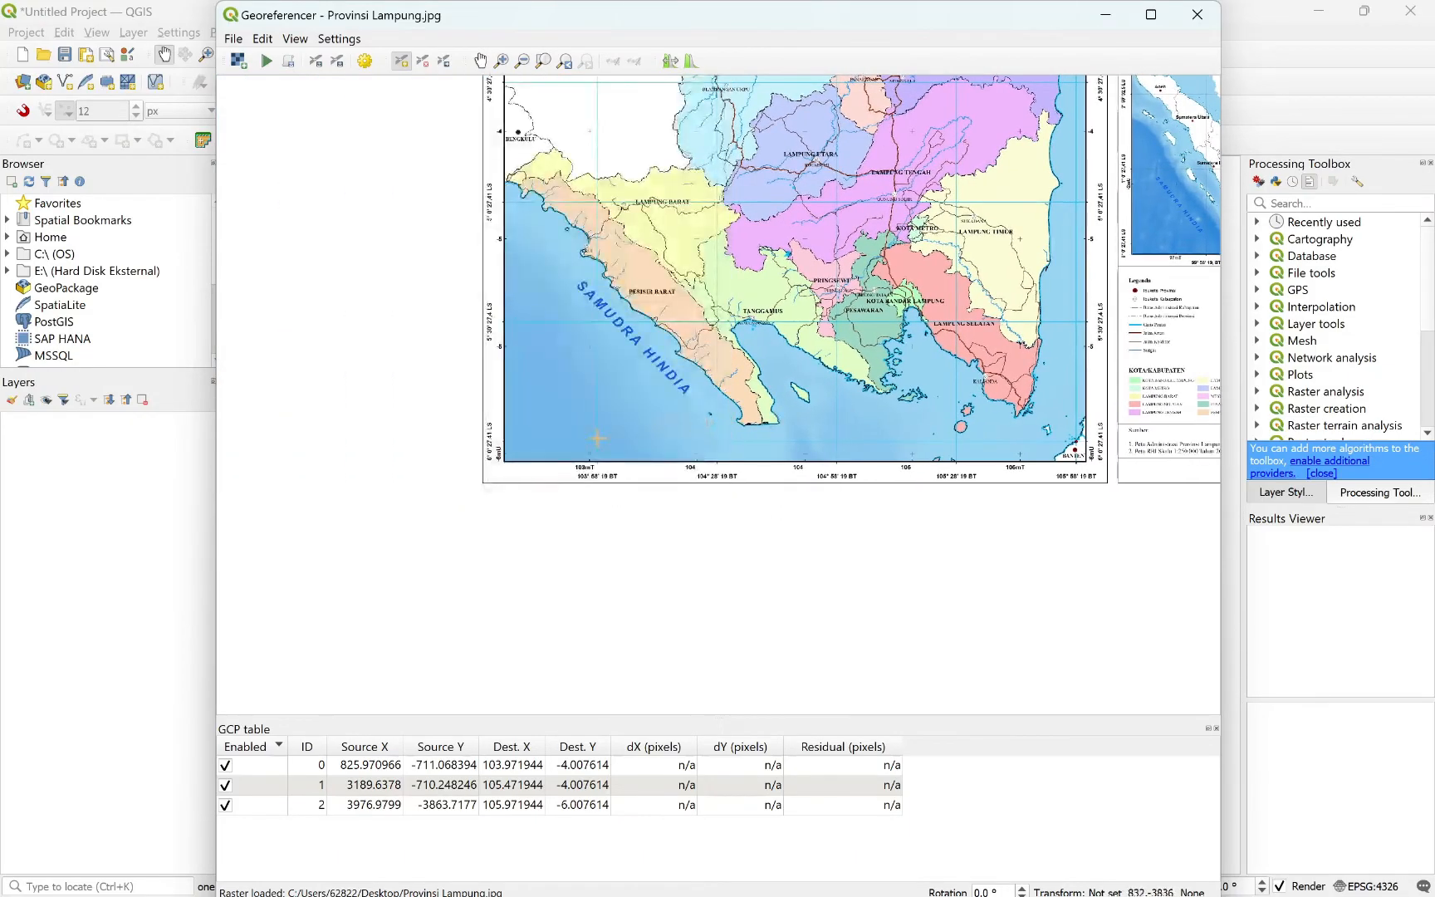
pyautogui.scroll(1, 588, 442)
pyautogui.scroll(1, 605, 447)
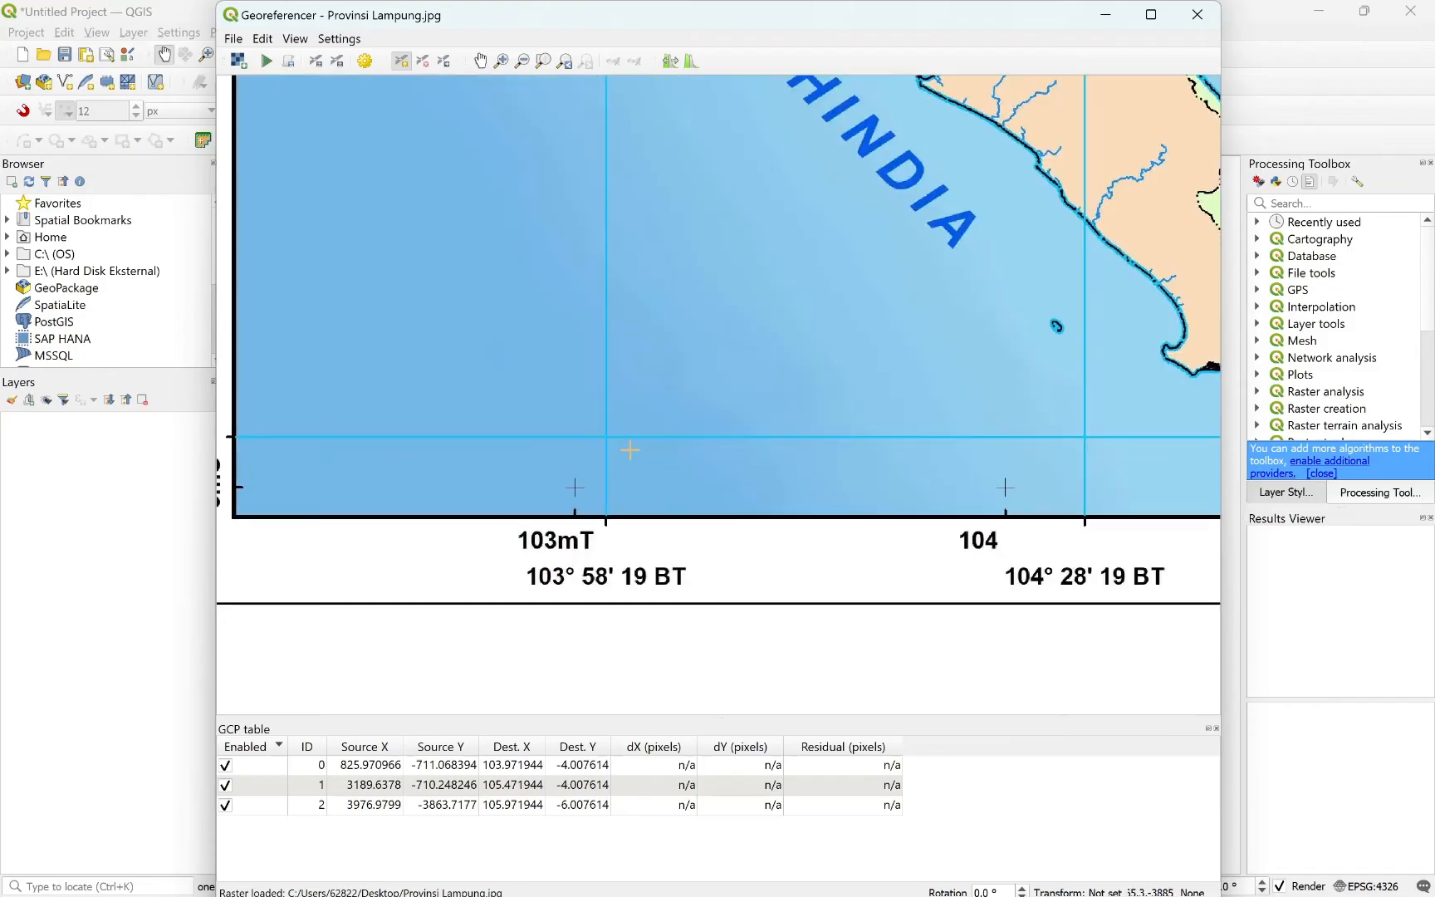
pyautogui.scroll(-1, 630, 450)
pyautogui.scroll(1, 634, 453)
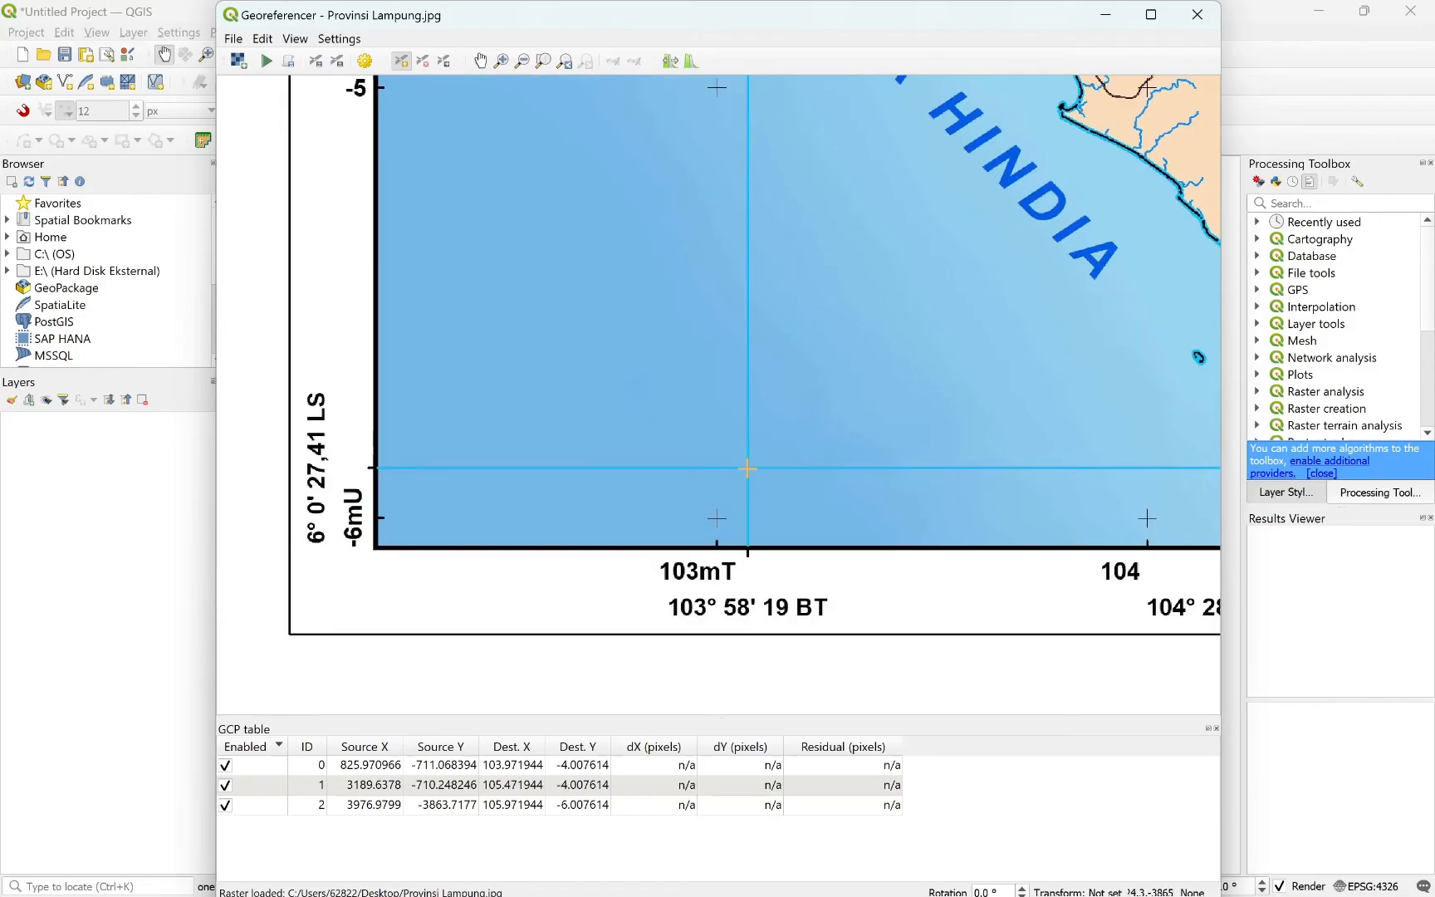
pyautogui.click(748, 468)
# - Give the lower-left control point X/East 103 58 19.00 and Y/North -06 00 27.41 and accept it
pyautogui.moveTo(526, 297); pyautogui.dragTo(748, 123)
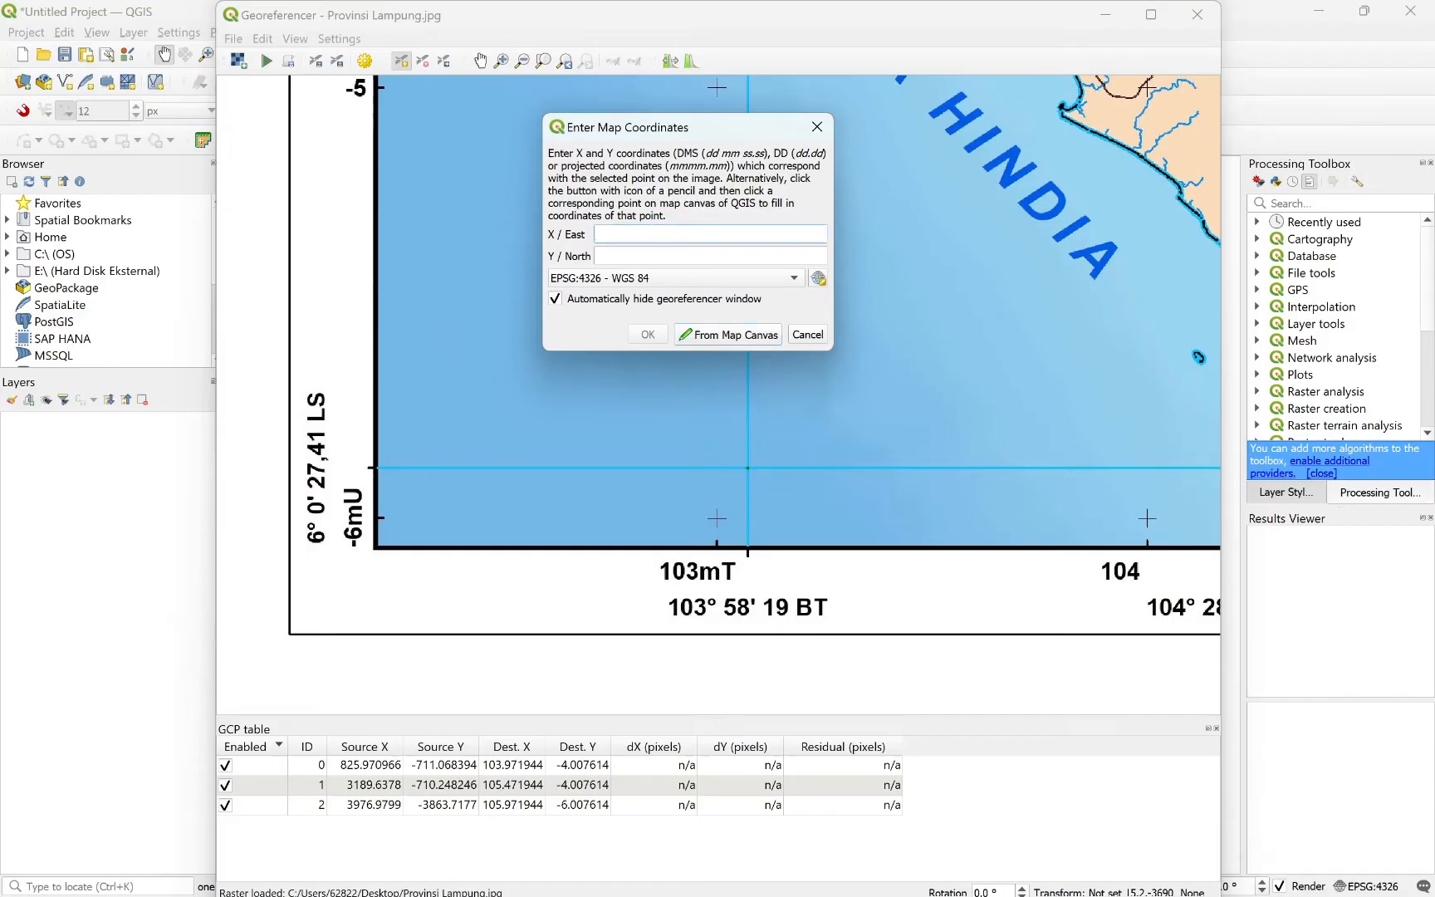
pyautogui.write('103 ')
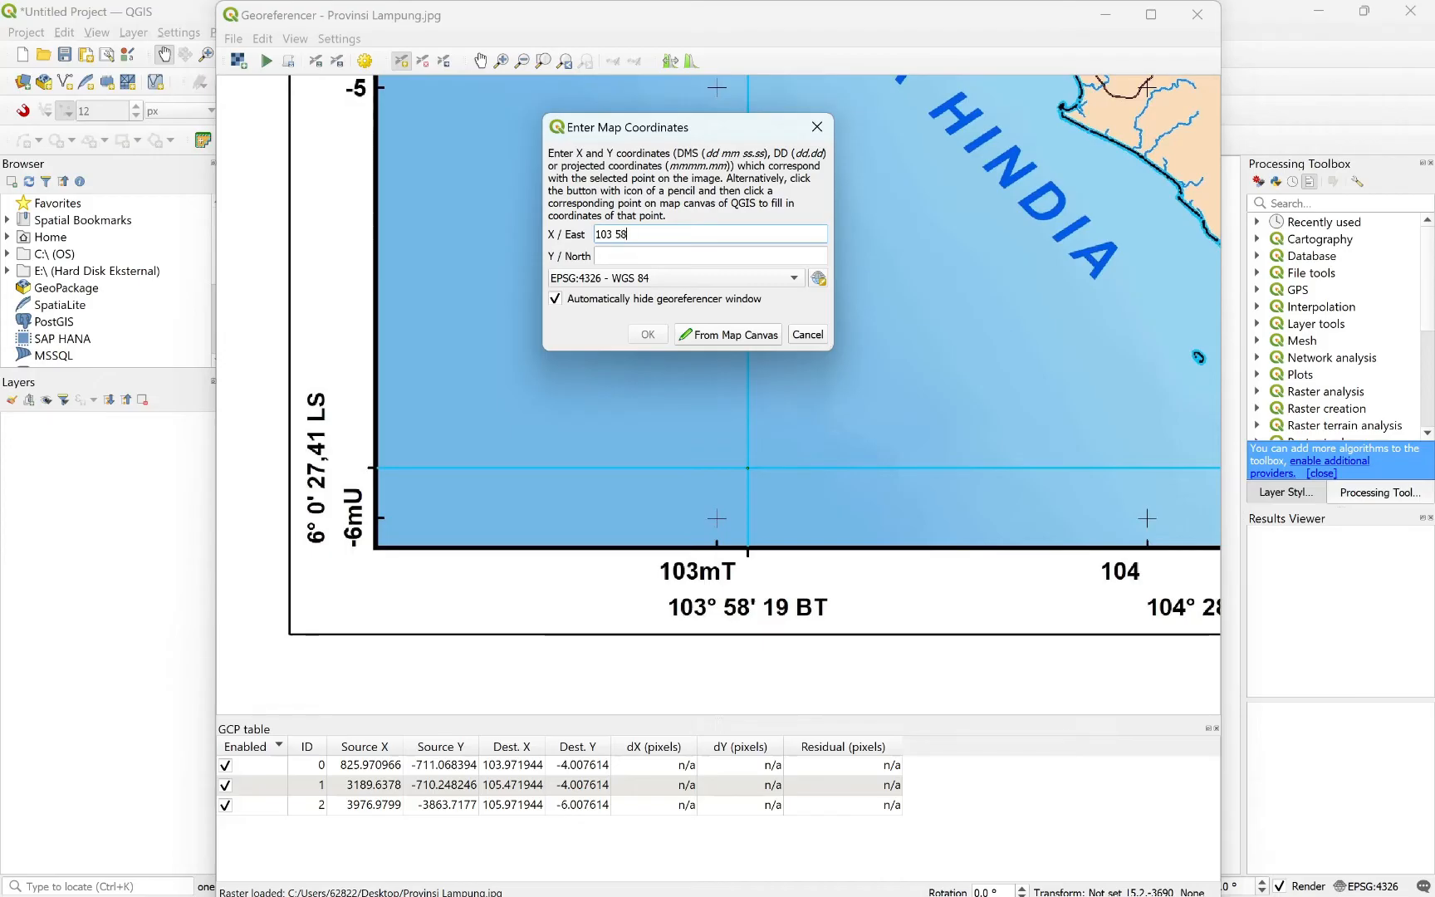
pyautogui.write('58 19.00')
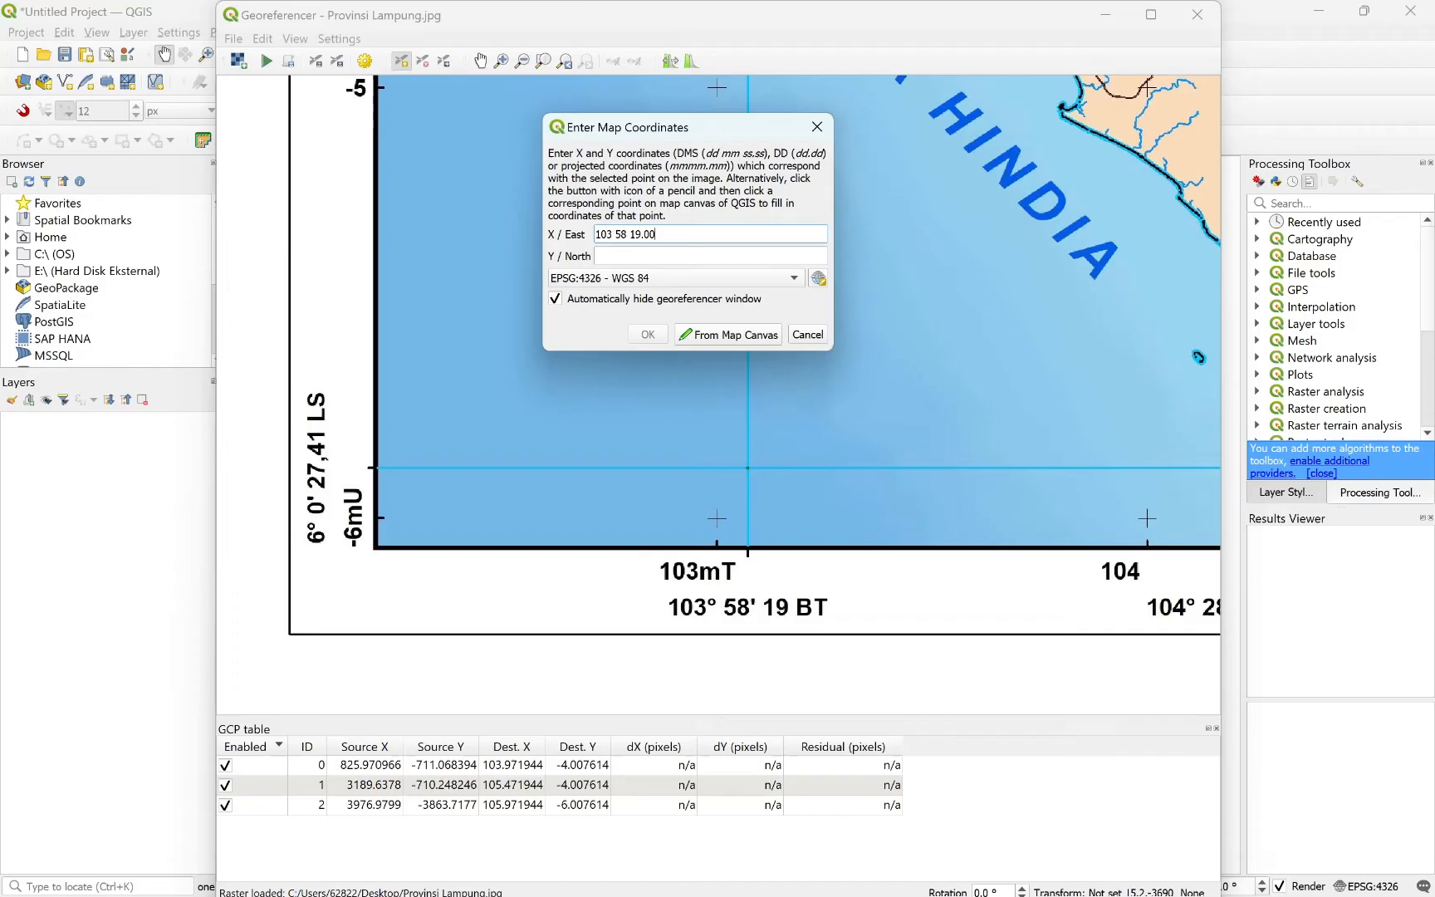
pyautogui.press('Tab')
pyautogui.write('-06 00')
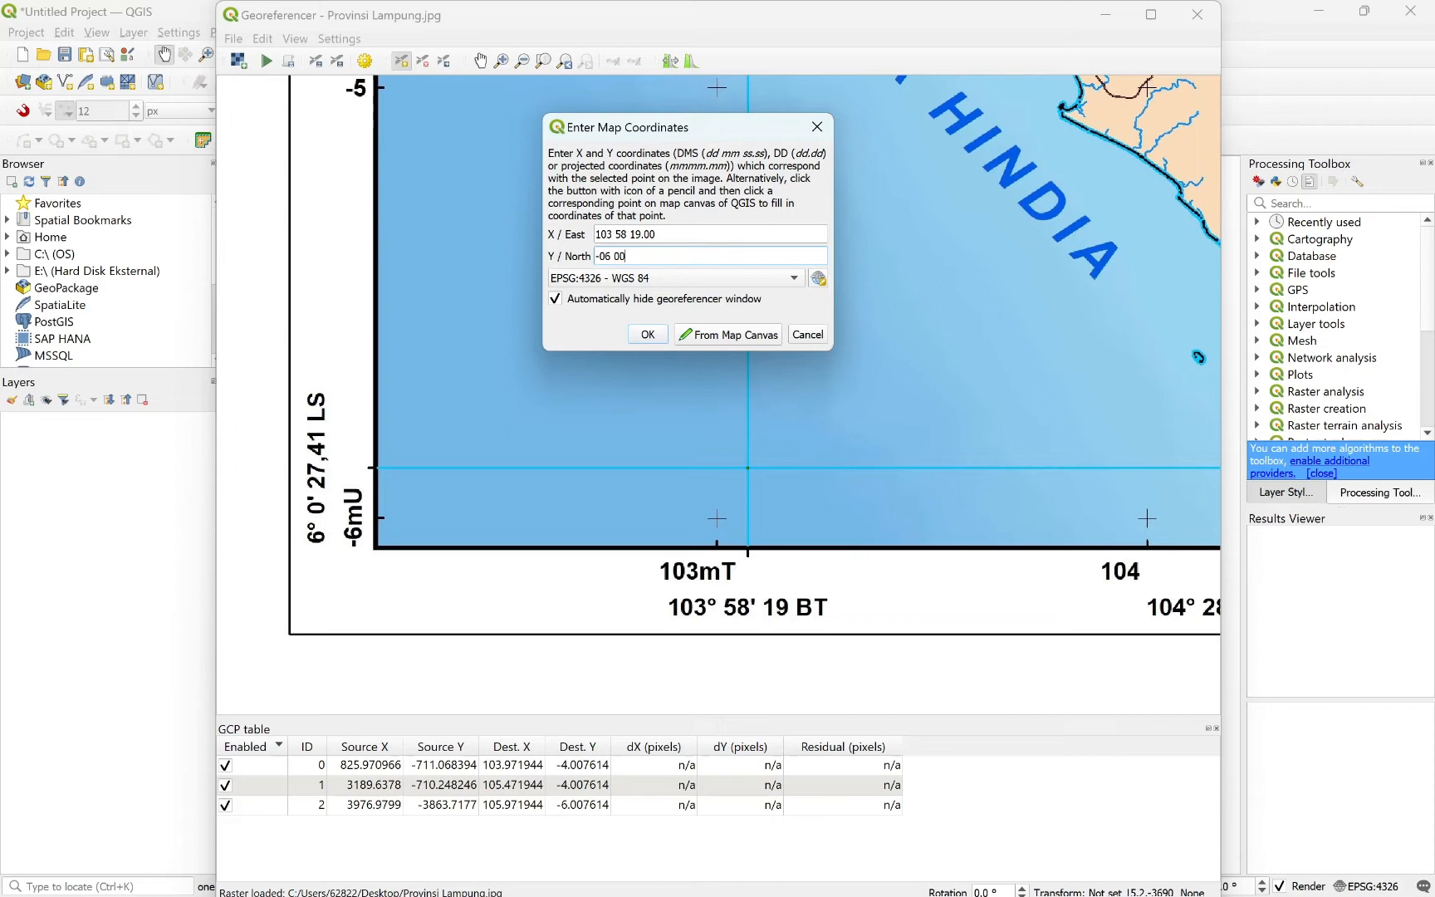
pyautogui.write(' 27.41')
pyautogui.press('Return')
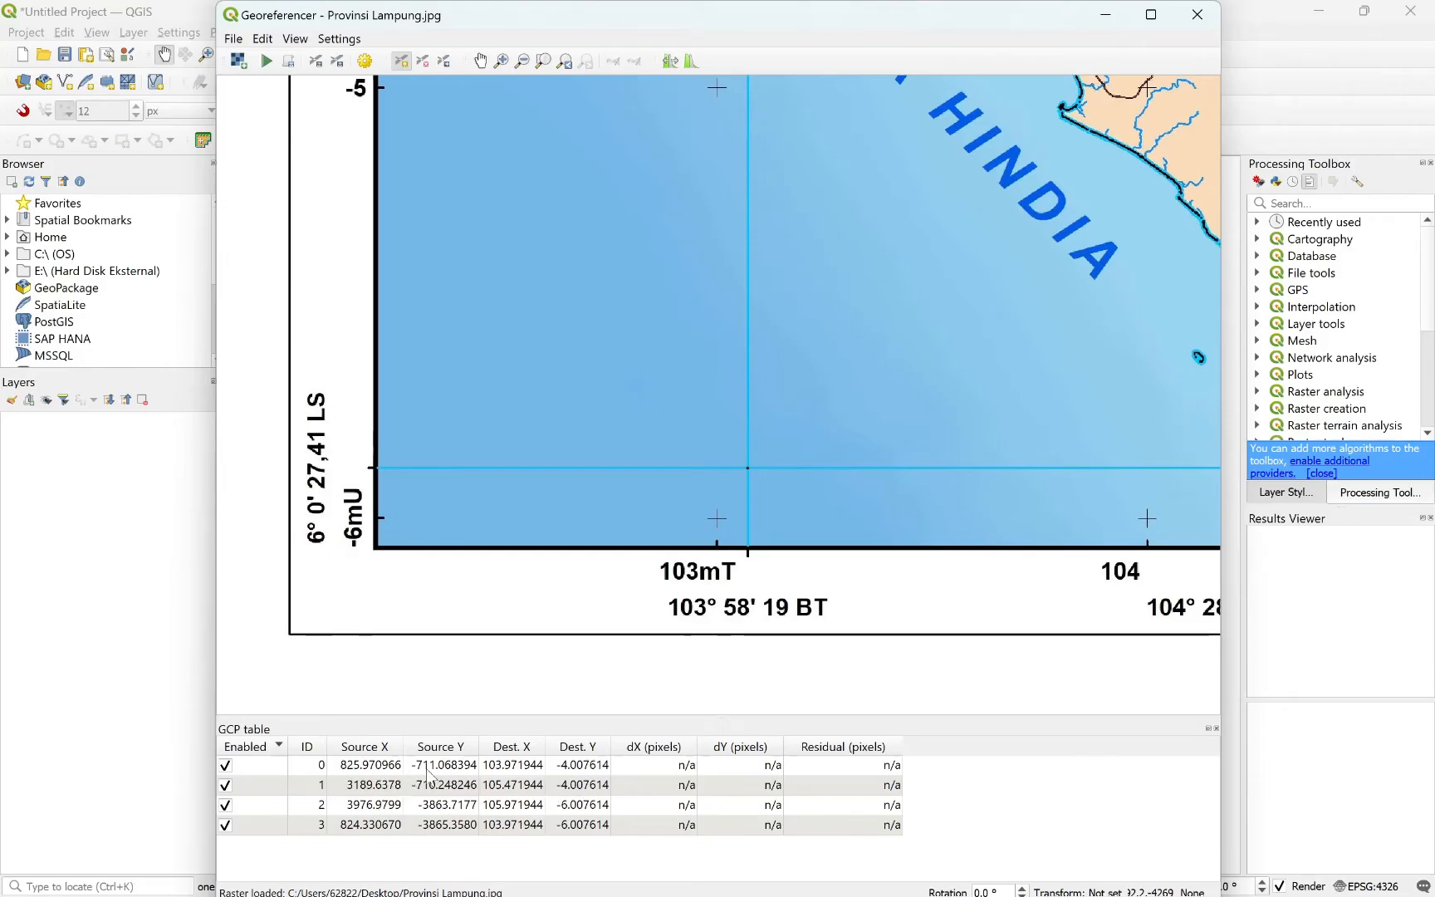
# - Start the georeferencing to bring up the transformation settings and select EPSG:4326 - WGS 84 as the target SRS
pyautogui.click(266, 62)
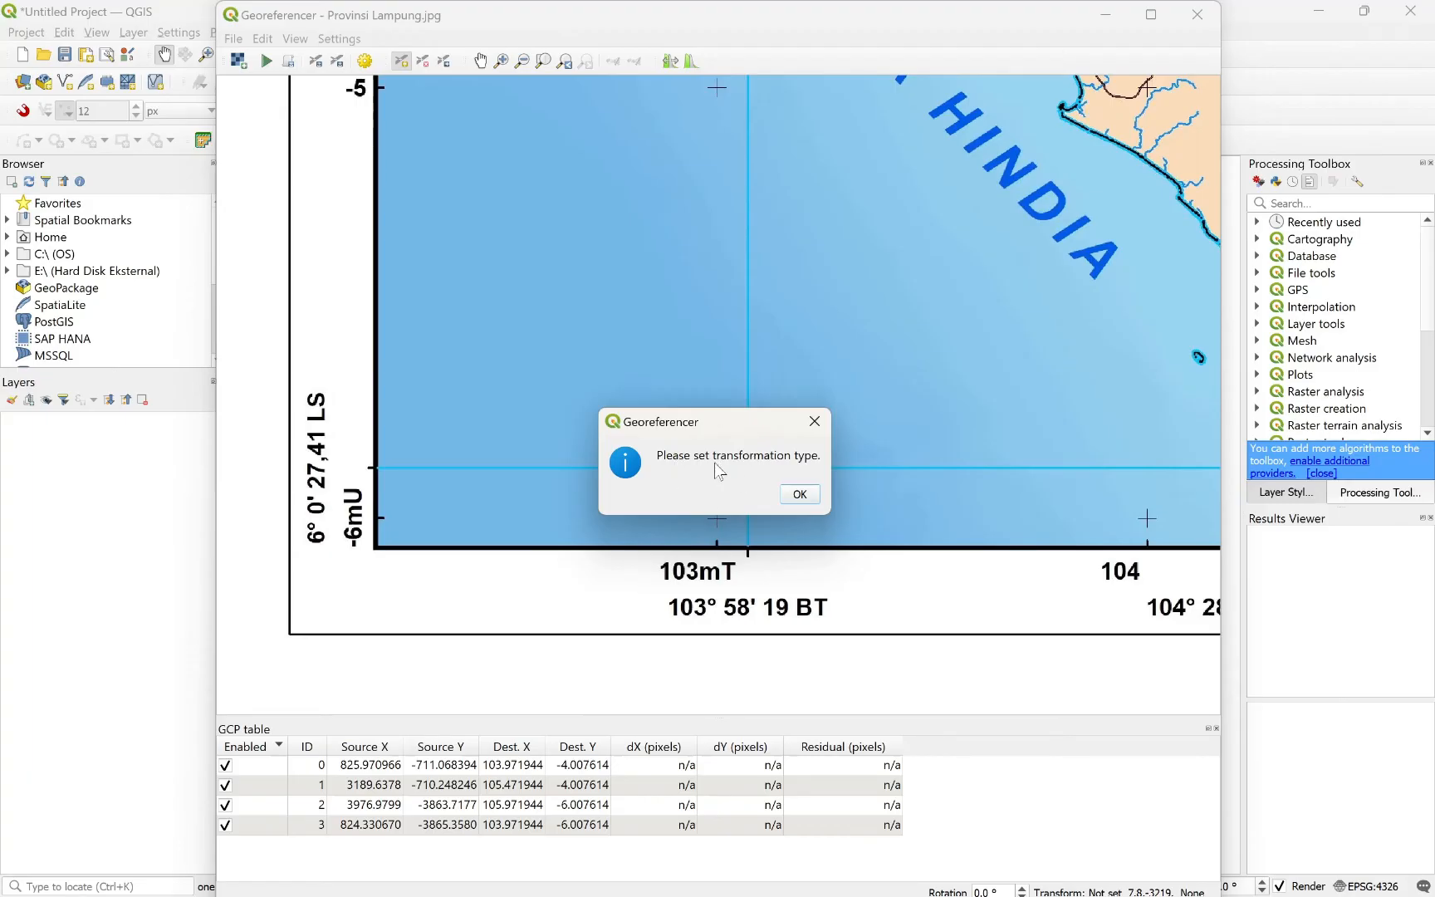
pyautogui.click(799, 496)
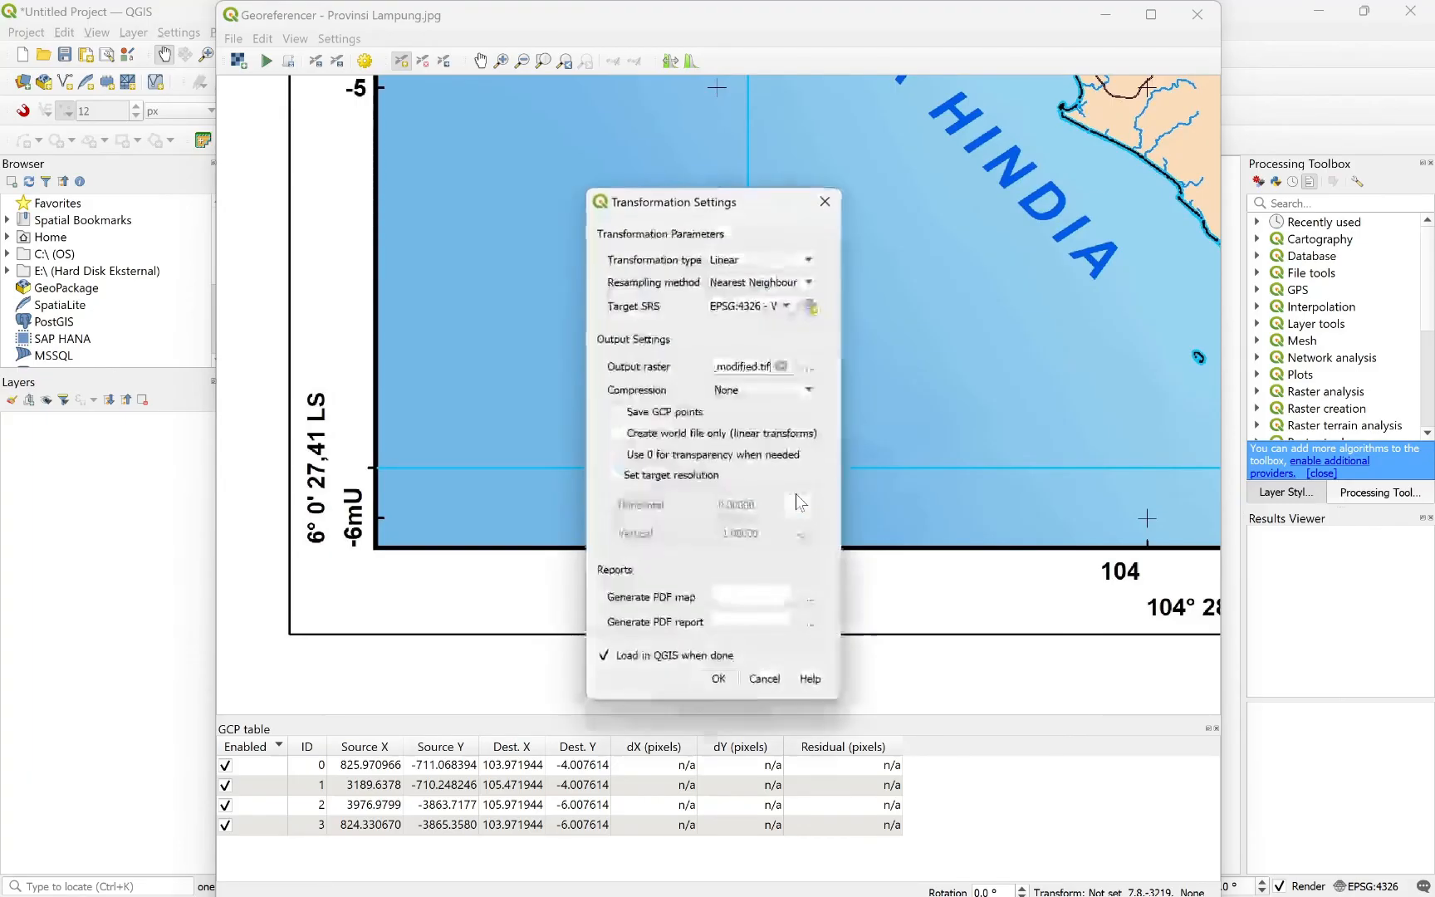
pyautogui.moveTo(840, 362); pyautogui.dragTo(976, 362)
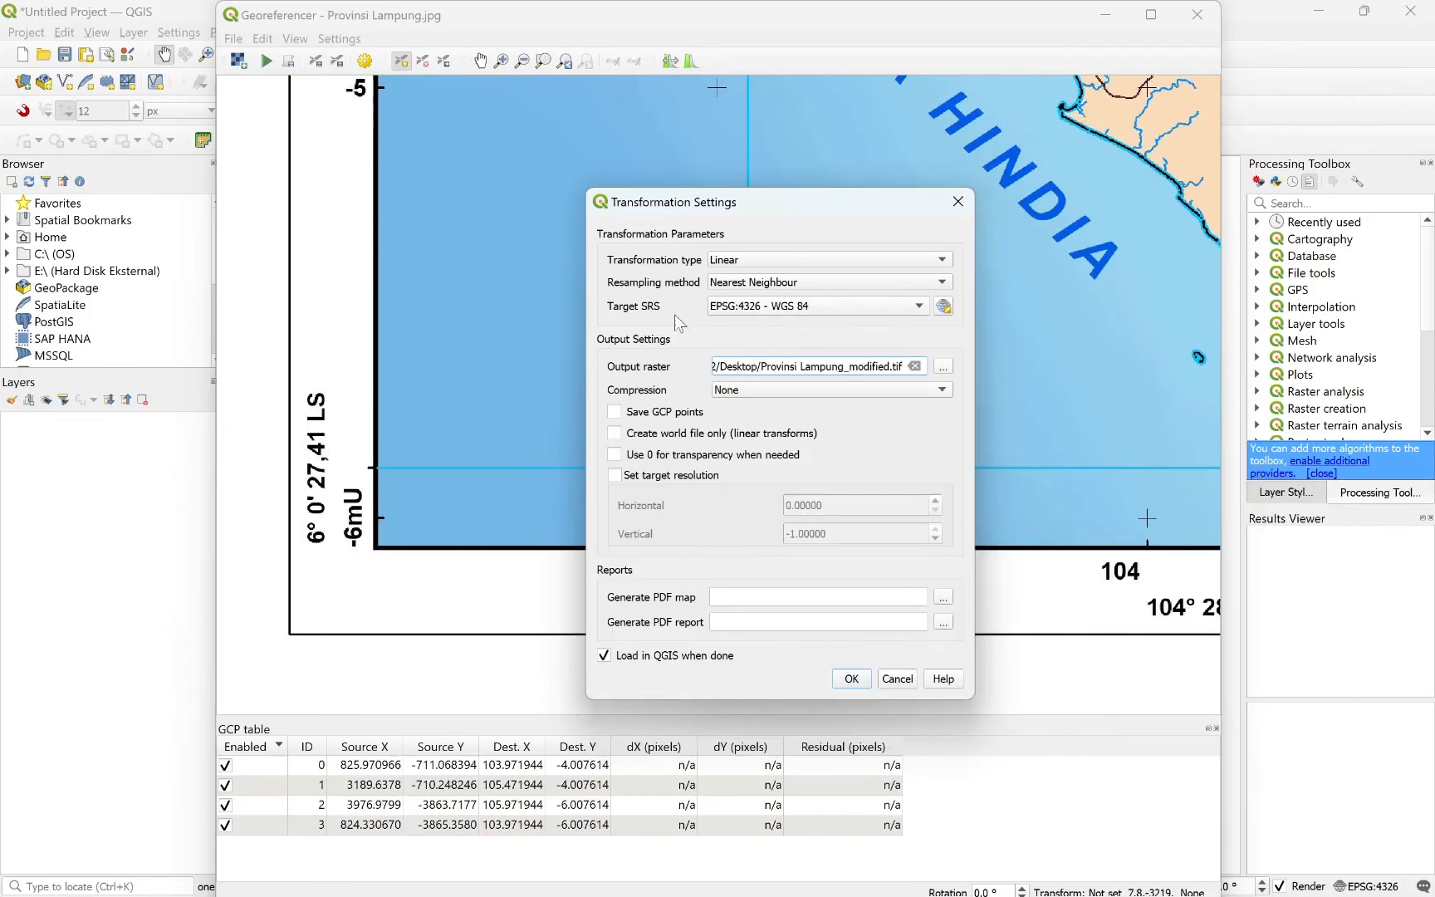
pyautogui.click(822, 313)
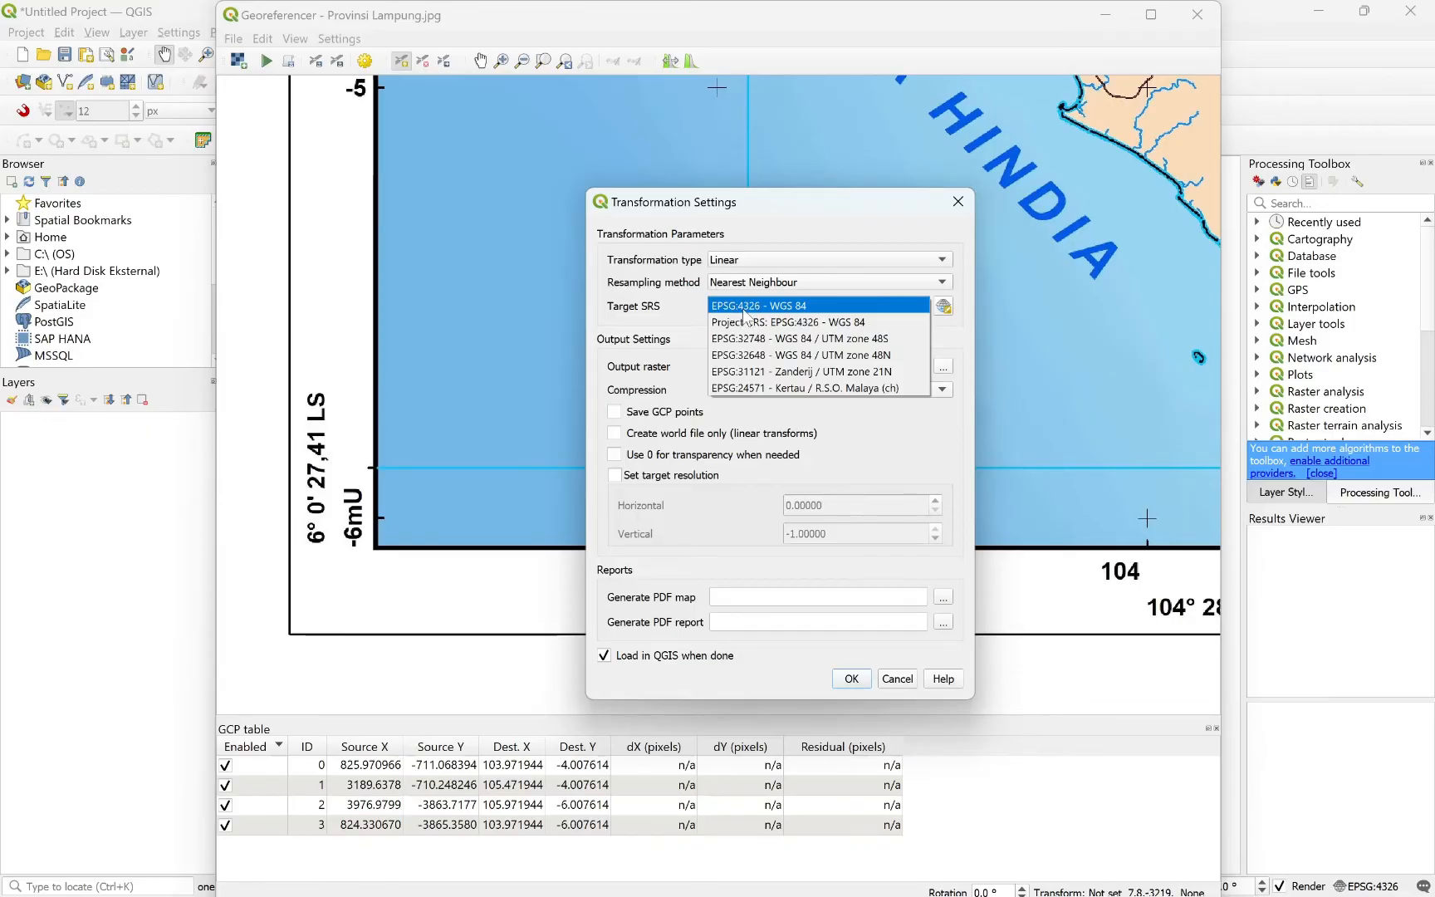
pyautogui.click(744, 309)
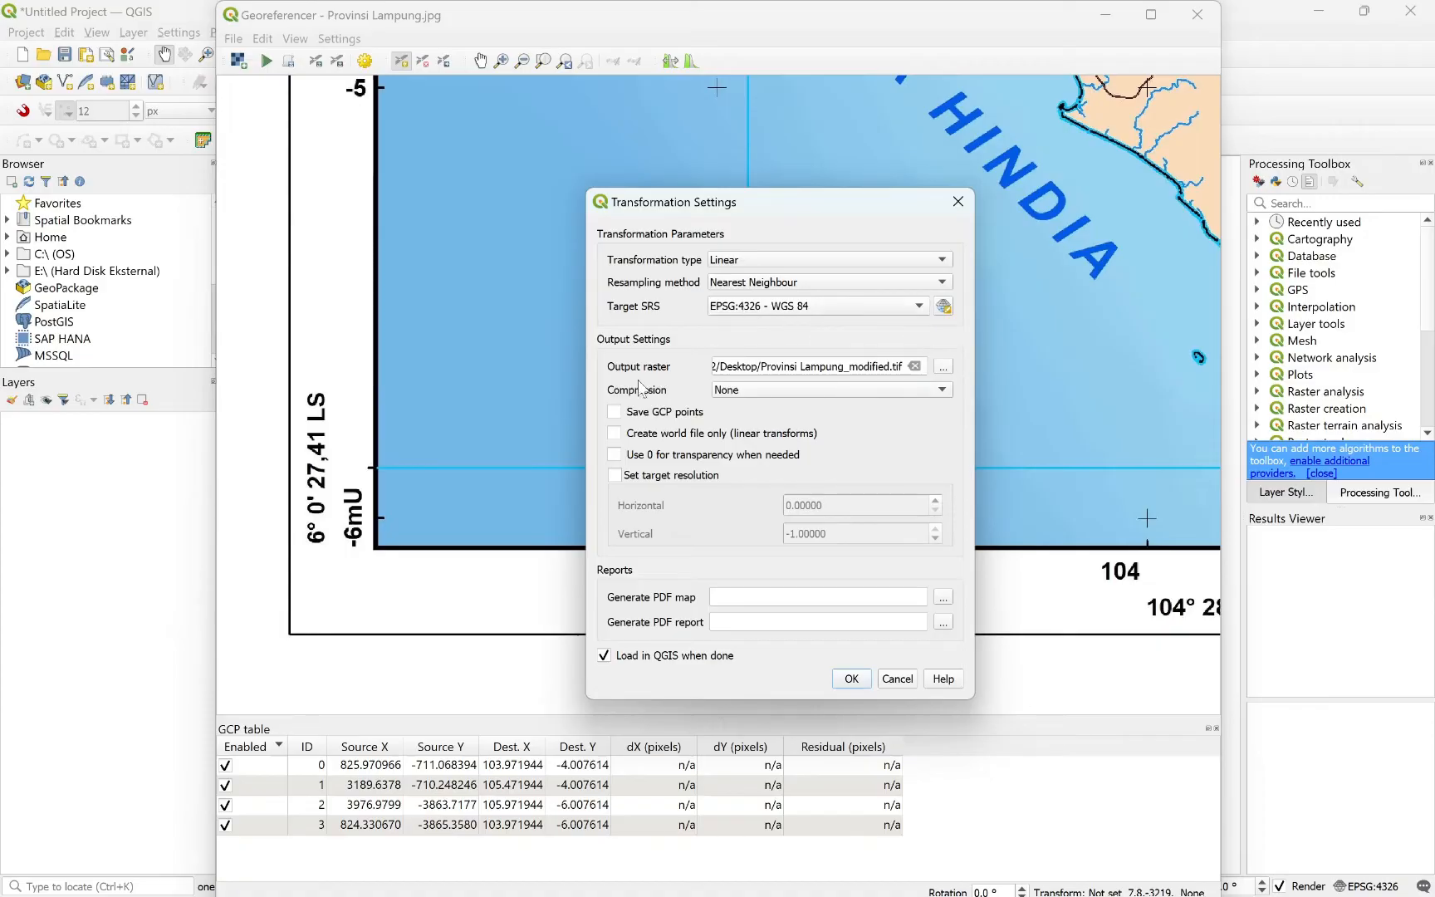
# - Set the output raster to a TIF file named Provinsi Lampung_modified on the Desktop
pyautogui.click(943, 367)
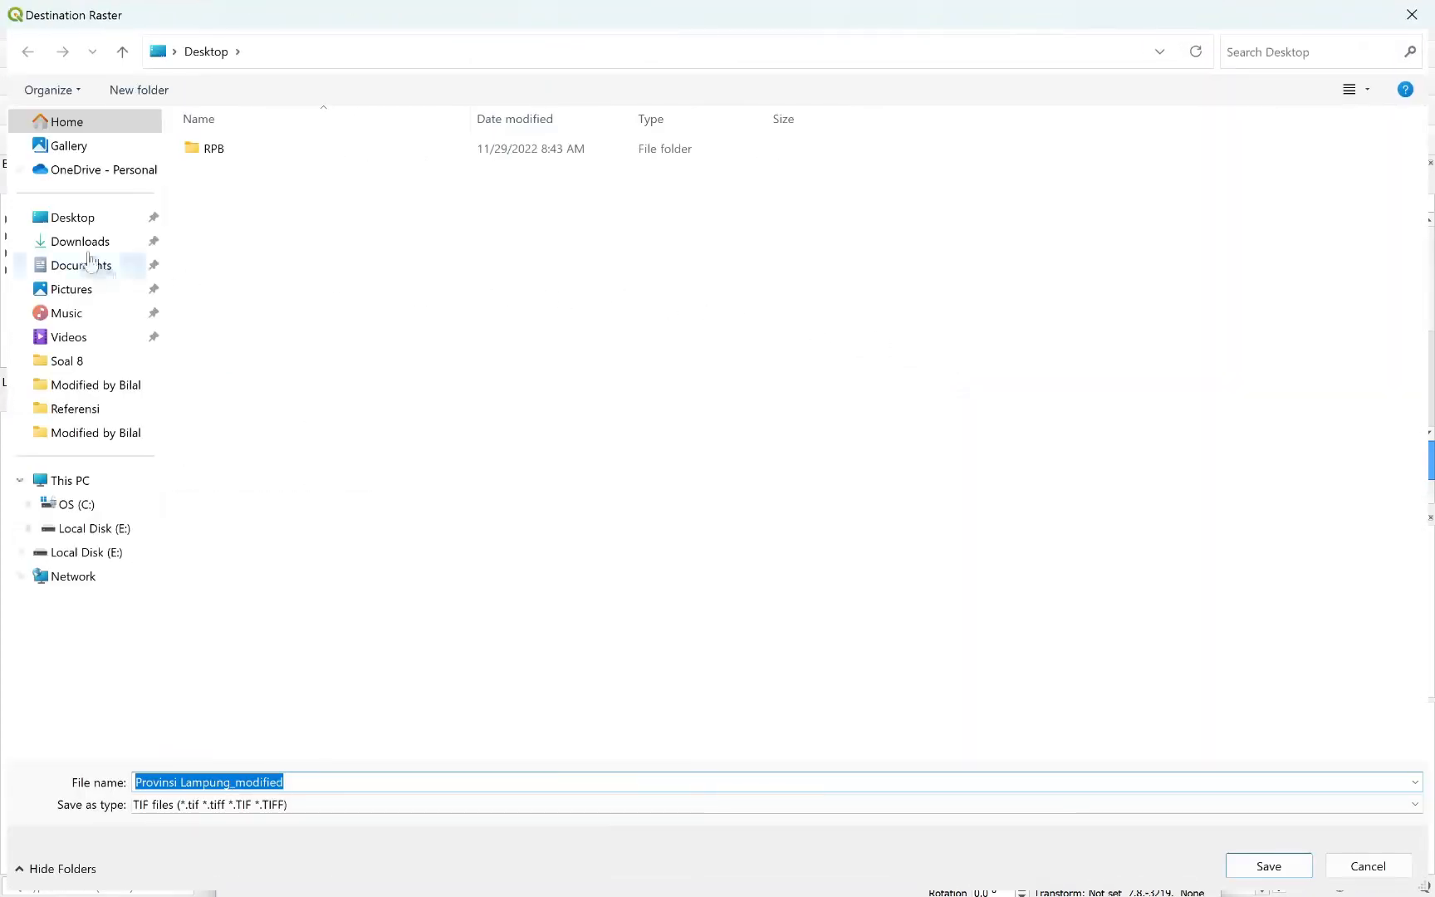
pyautogui.click(73, 218)
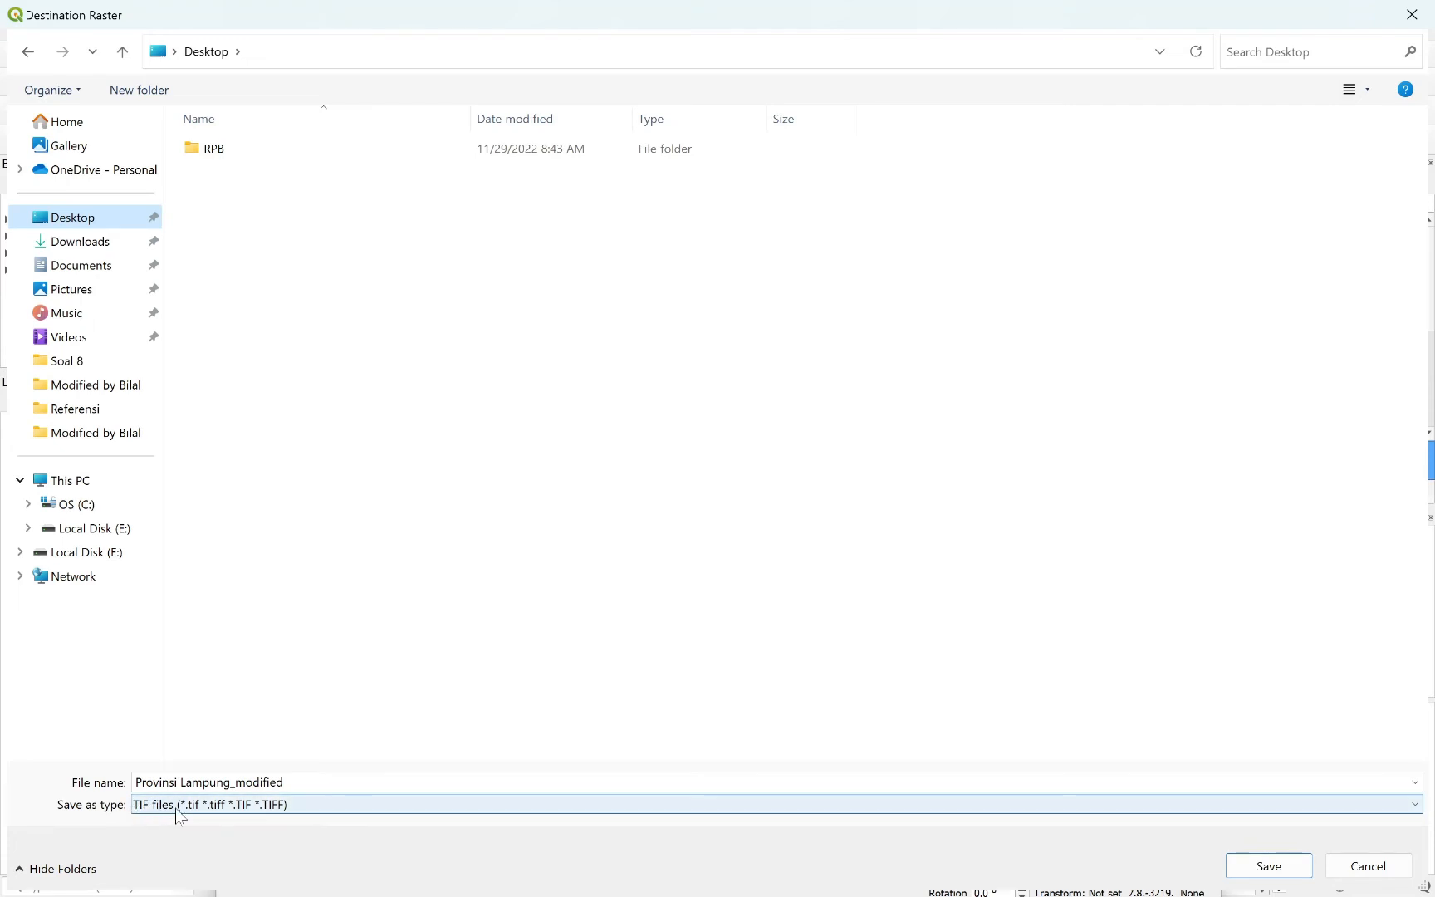
pyautogui.click(1268, 867)
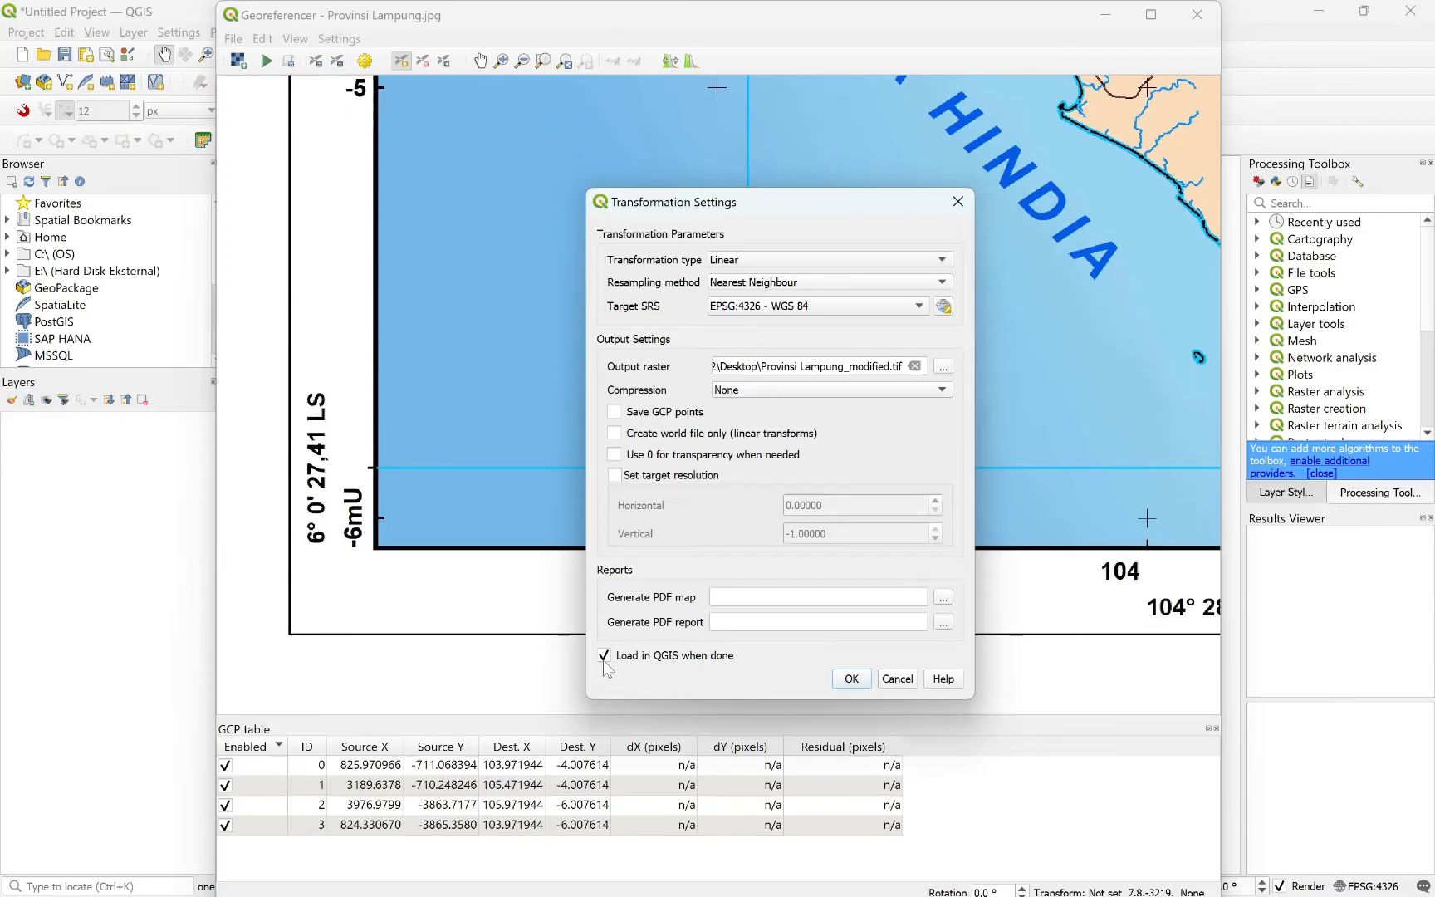
# - Run the georeferencing with the chosen transformation settings and minimize the Georeferencer to show the resulting raster in the main map
pyautogui.click(849, 679)
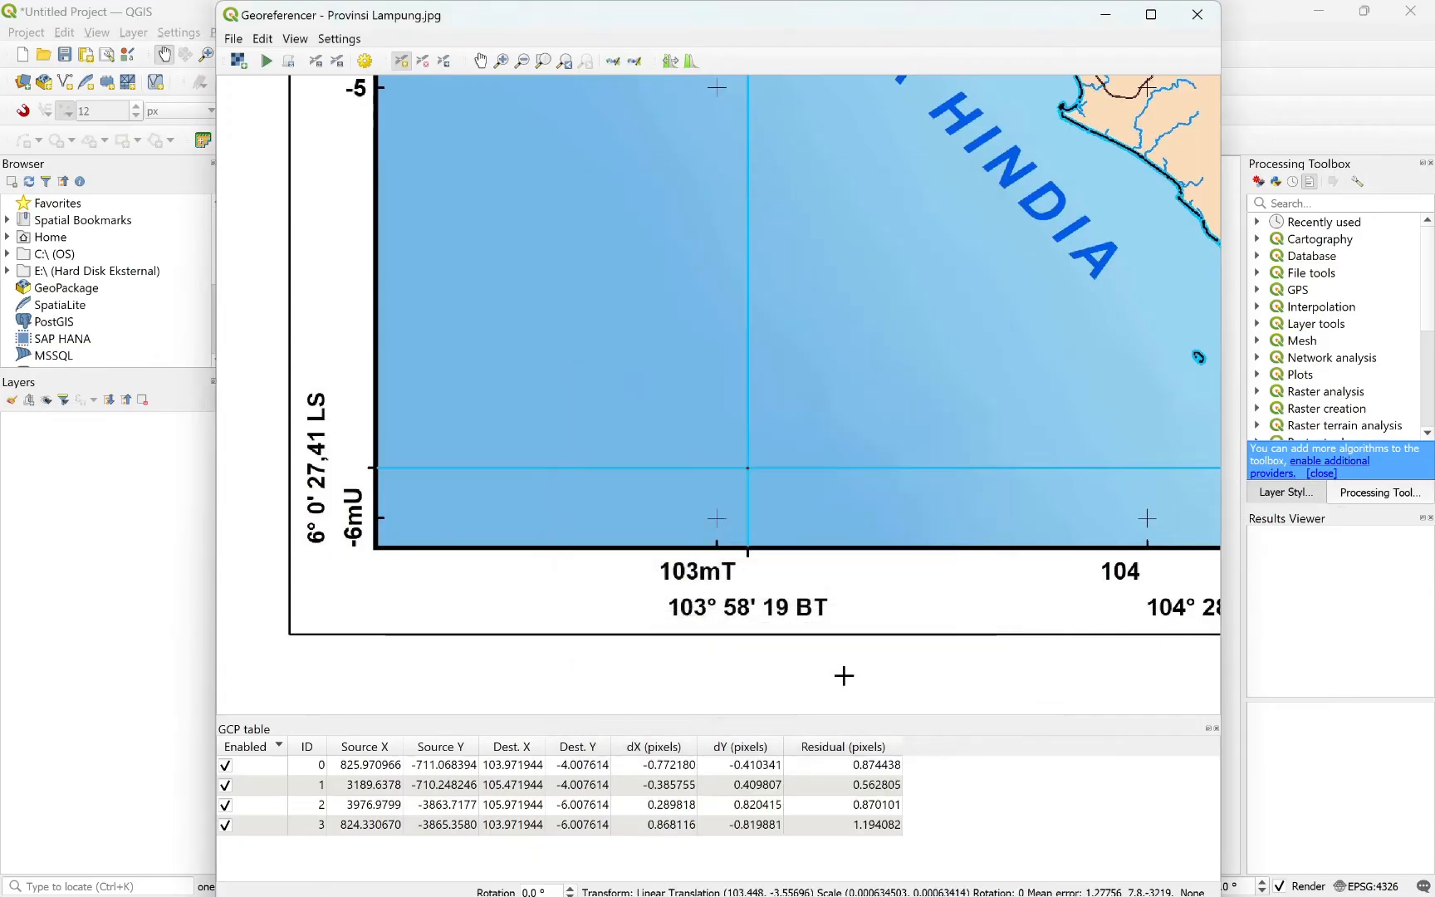
pyautogui.click(273, 68)
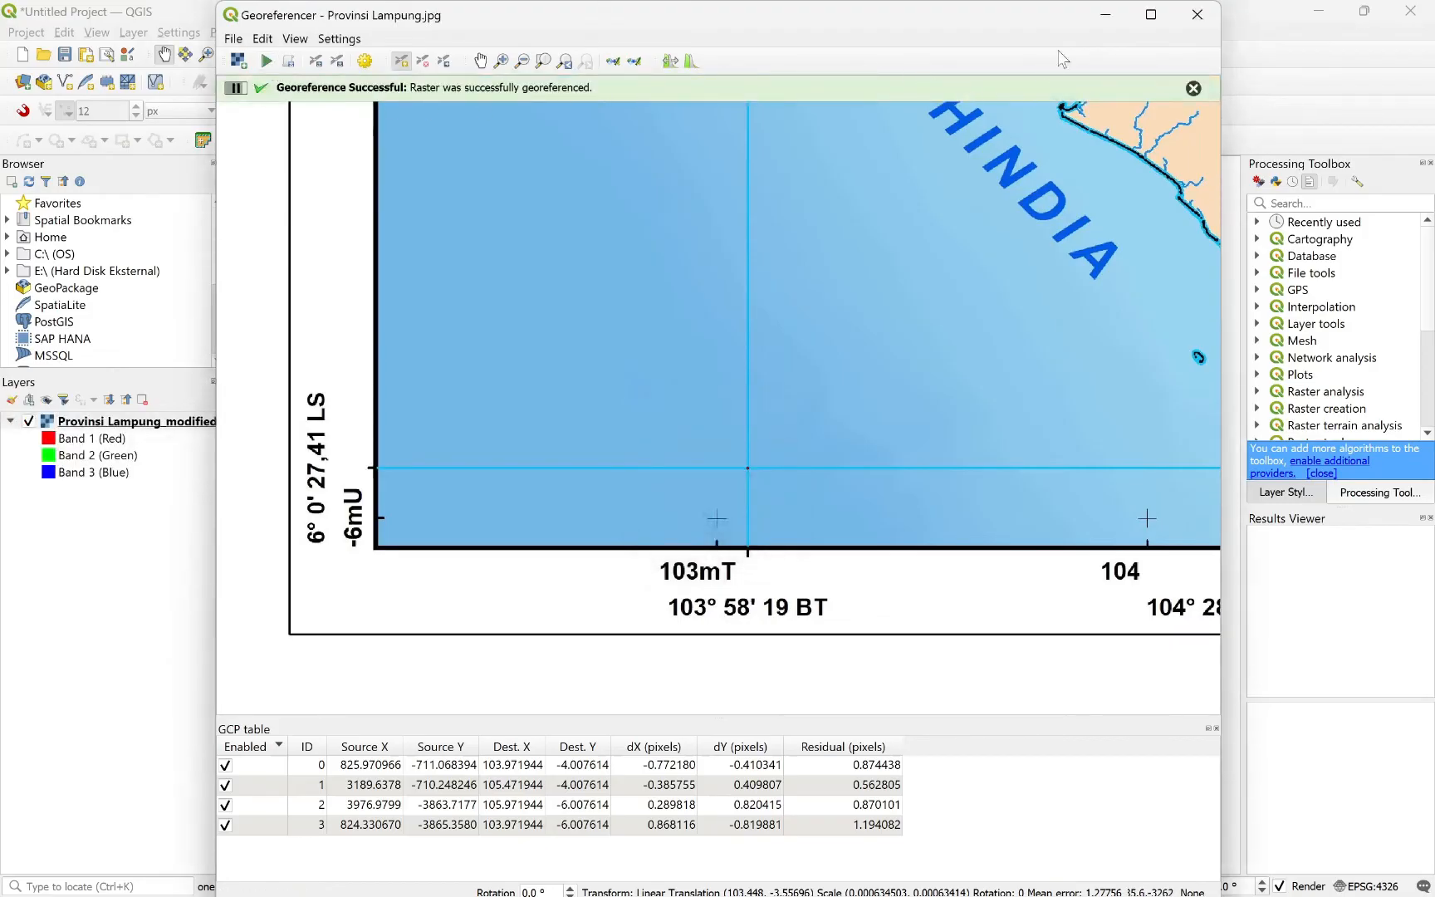
pyautogui.click(1099, 18)
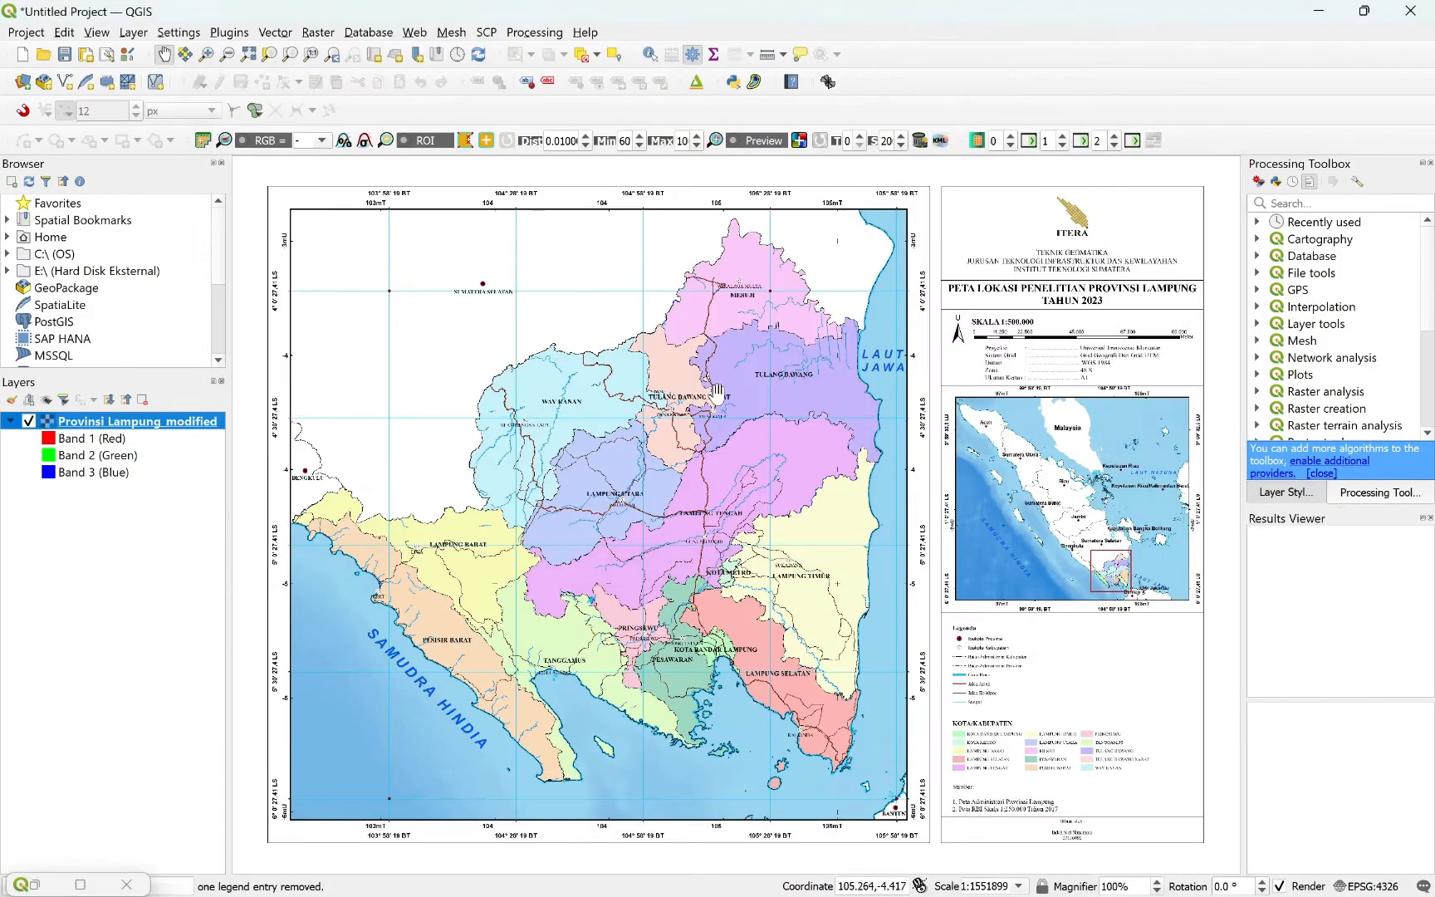
pyautogui.scroll(-1, 710, 390)
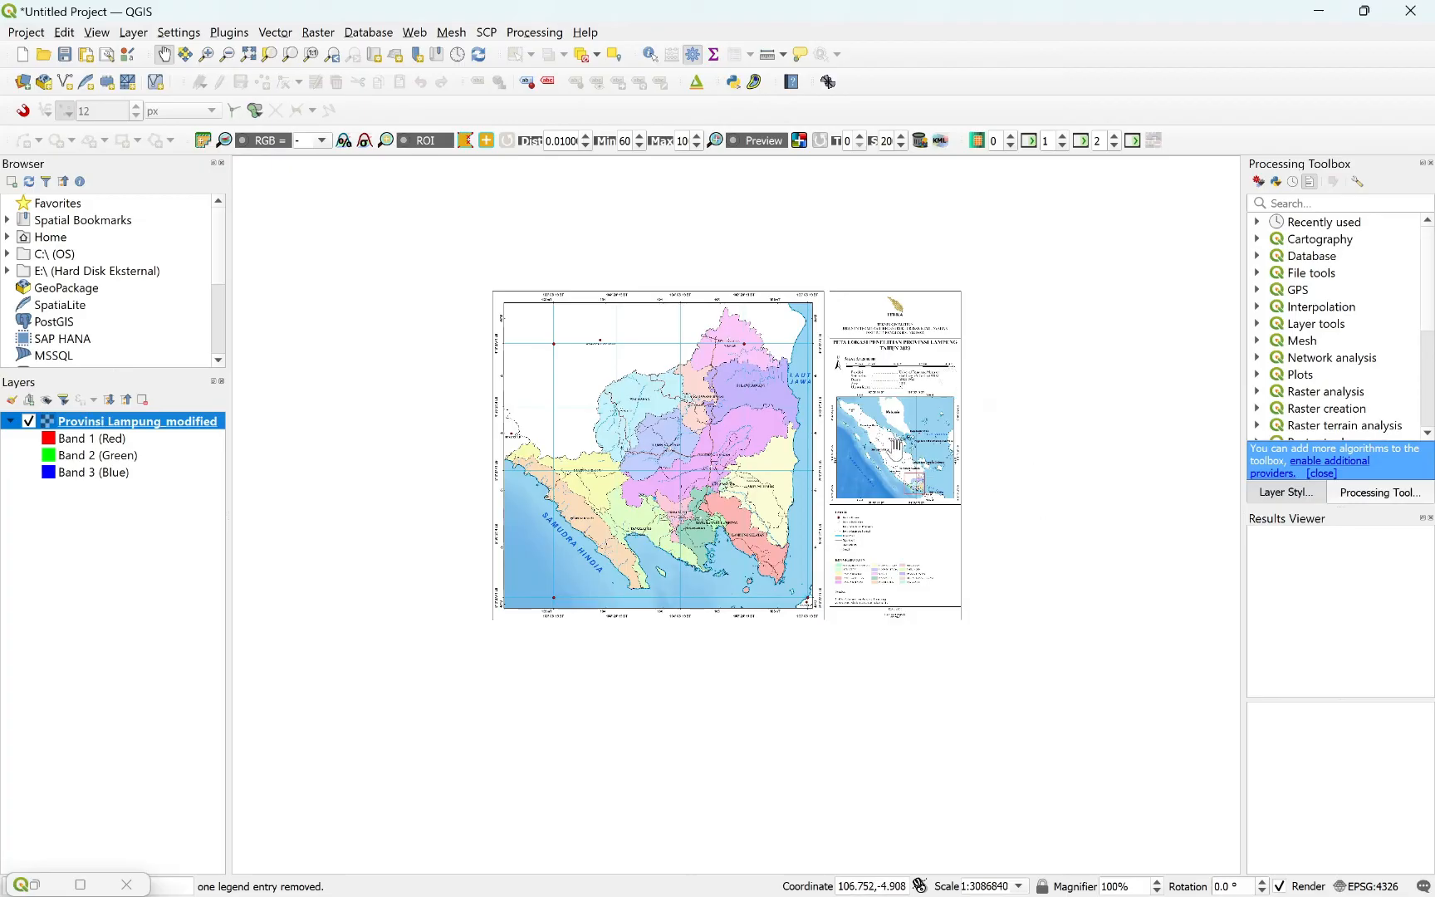
# - Find the QuickMapServices plugin among the plugins that are not installed, install it and close the plugin manager
pyautogui.click(230, 35)
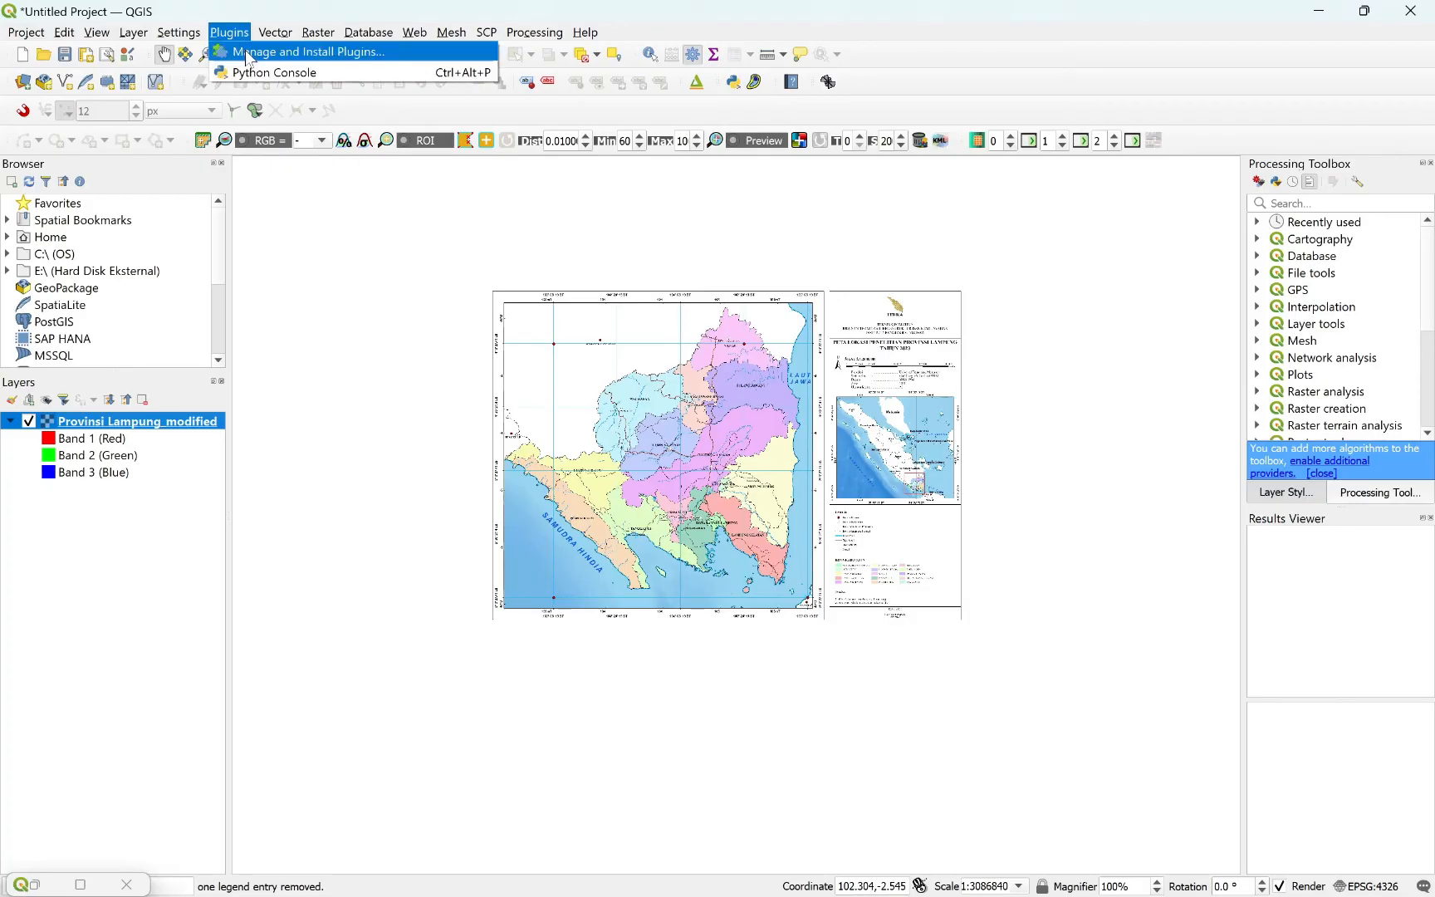
pyautogui.click(248, 55)
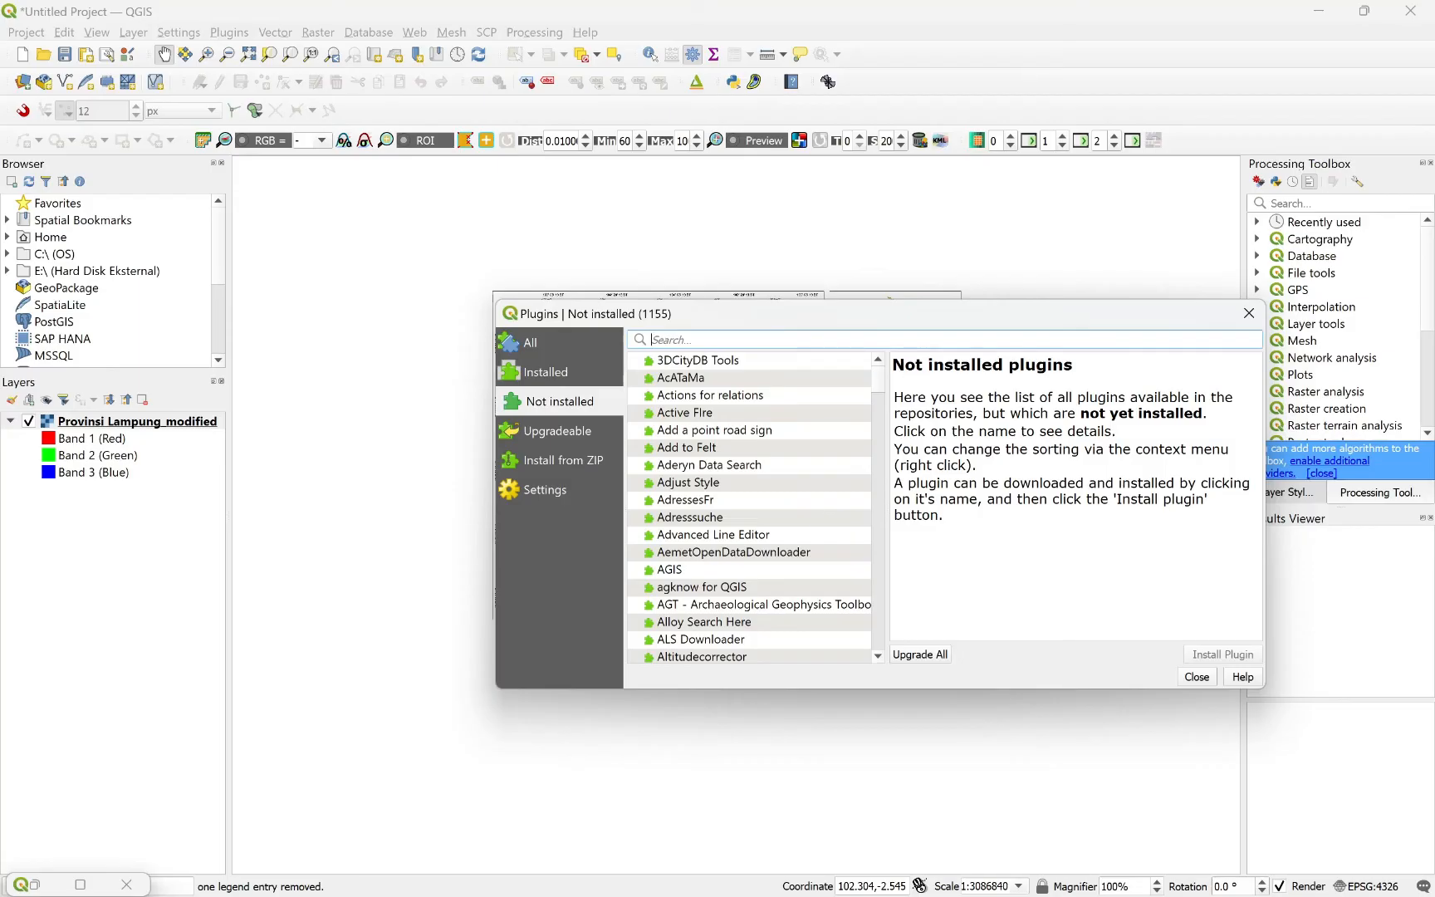
pyautogui.write('quick')
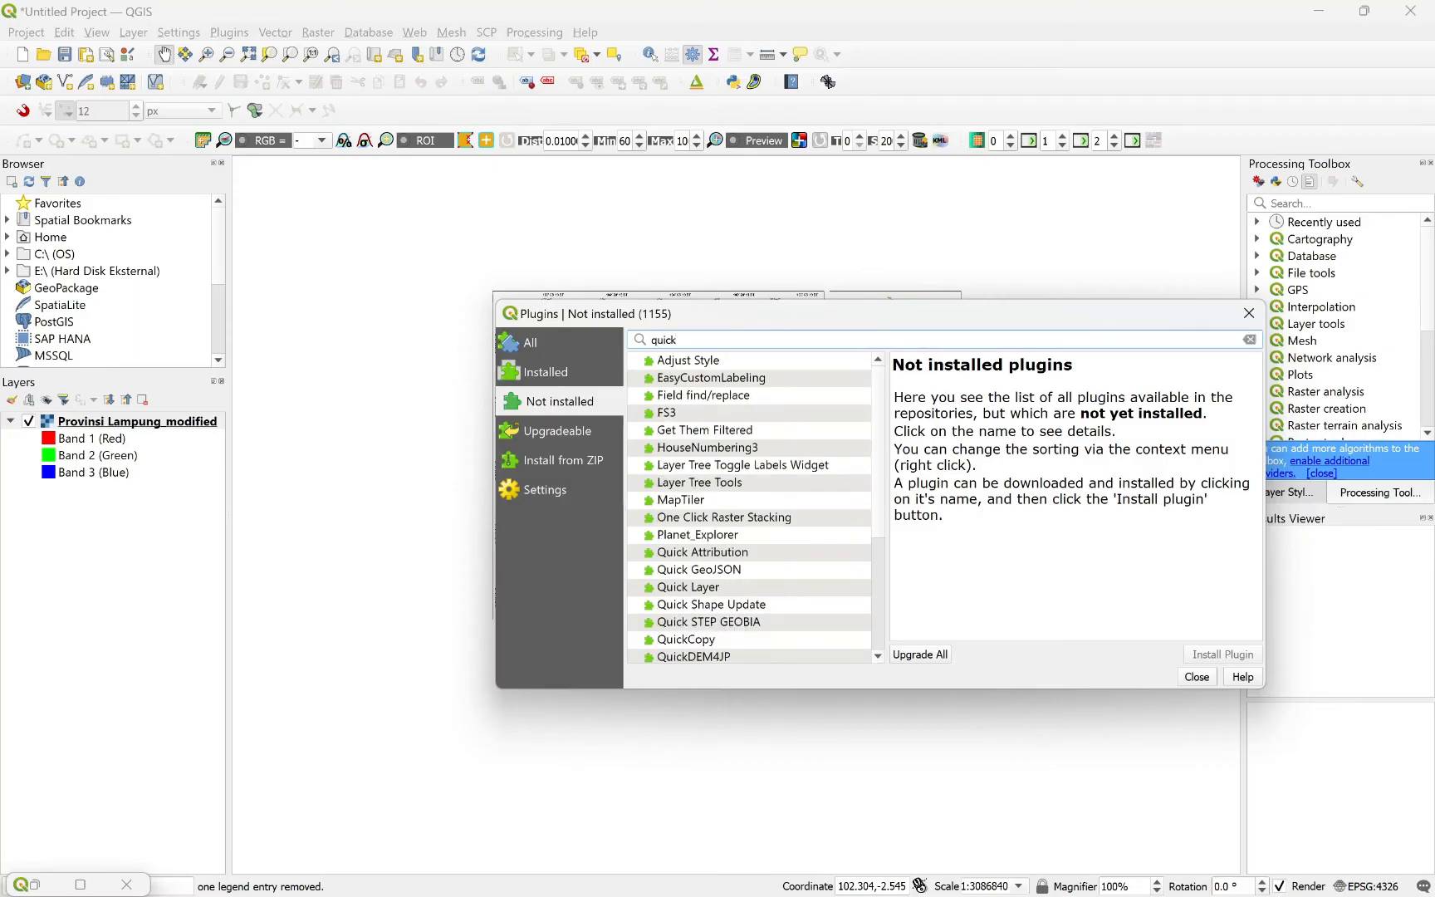
pyautogui.write('m')
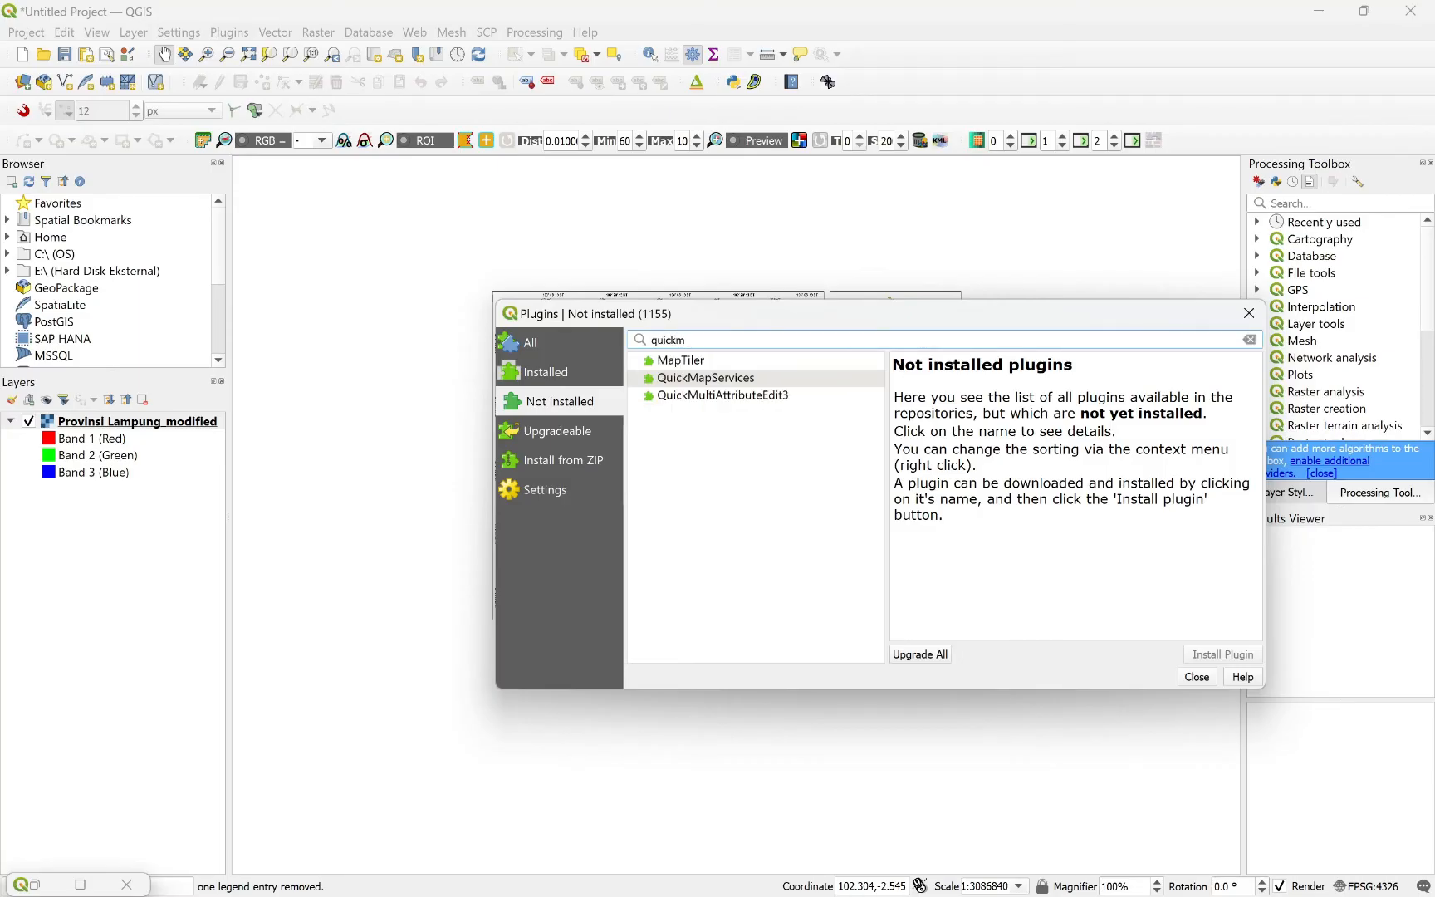
pyautogui.click(682, 380)
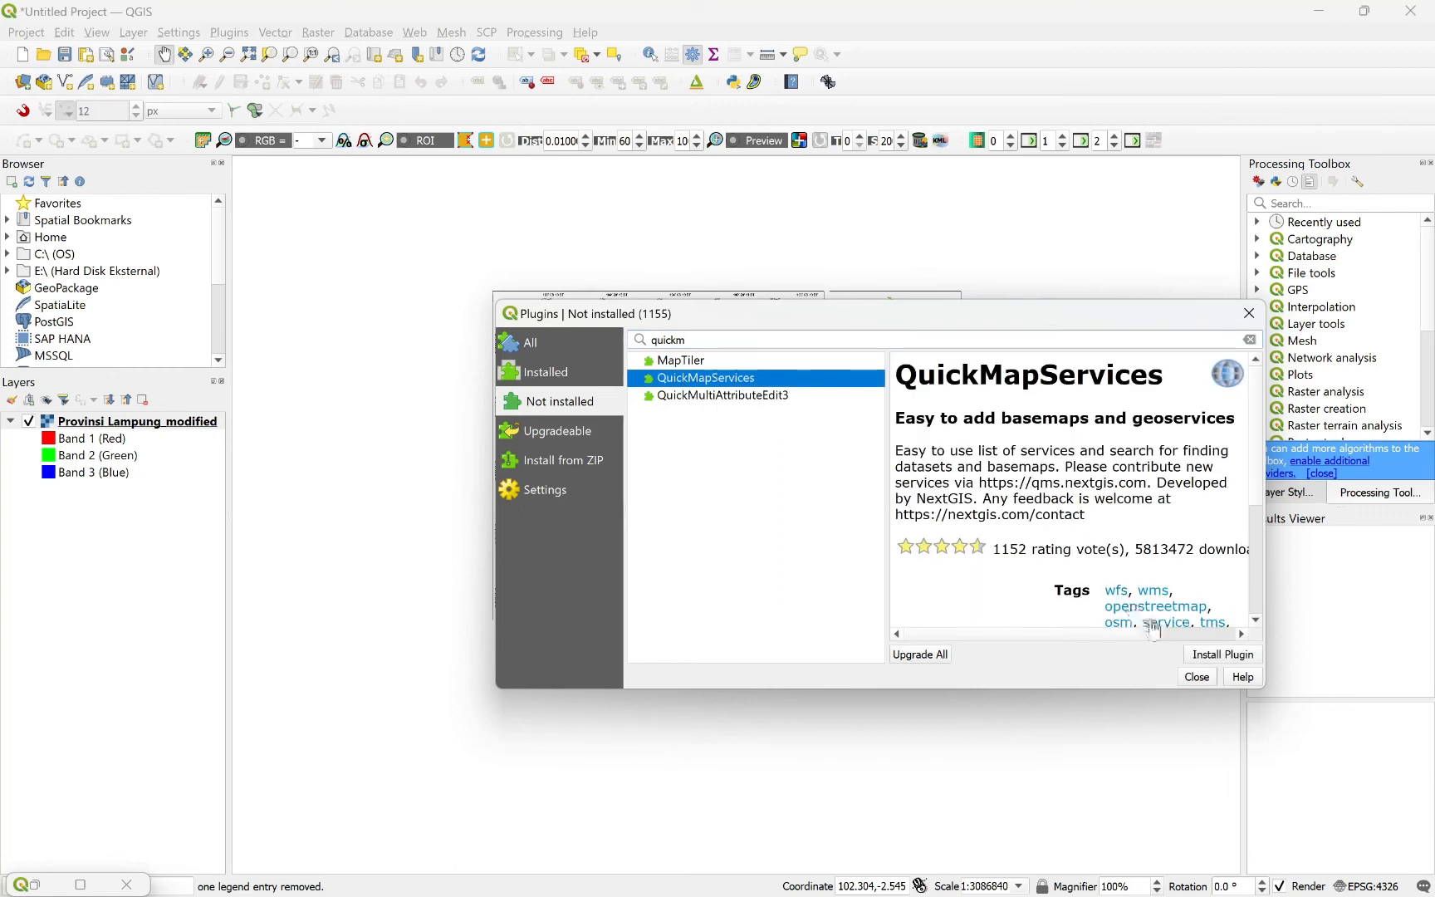
pyautogui.click(1206, 657)
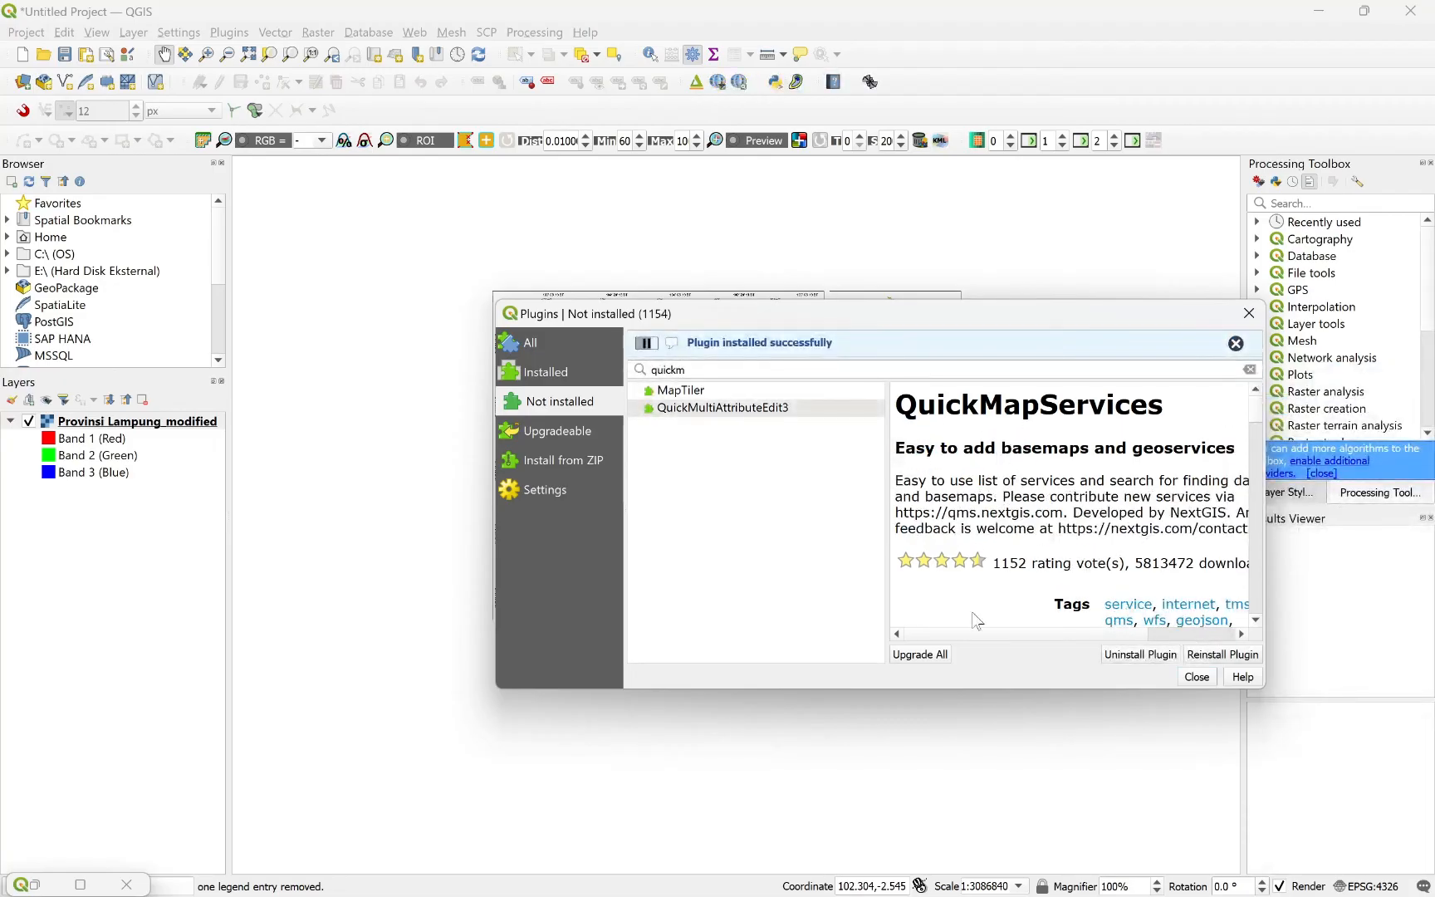
pyautogui.moveTo(970, 636); pyautogui.dragTo(991, 637)
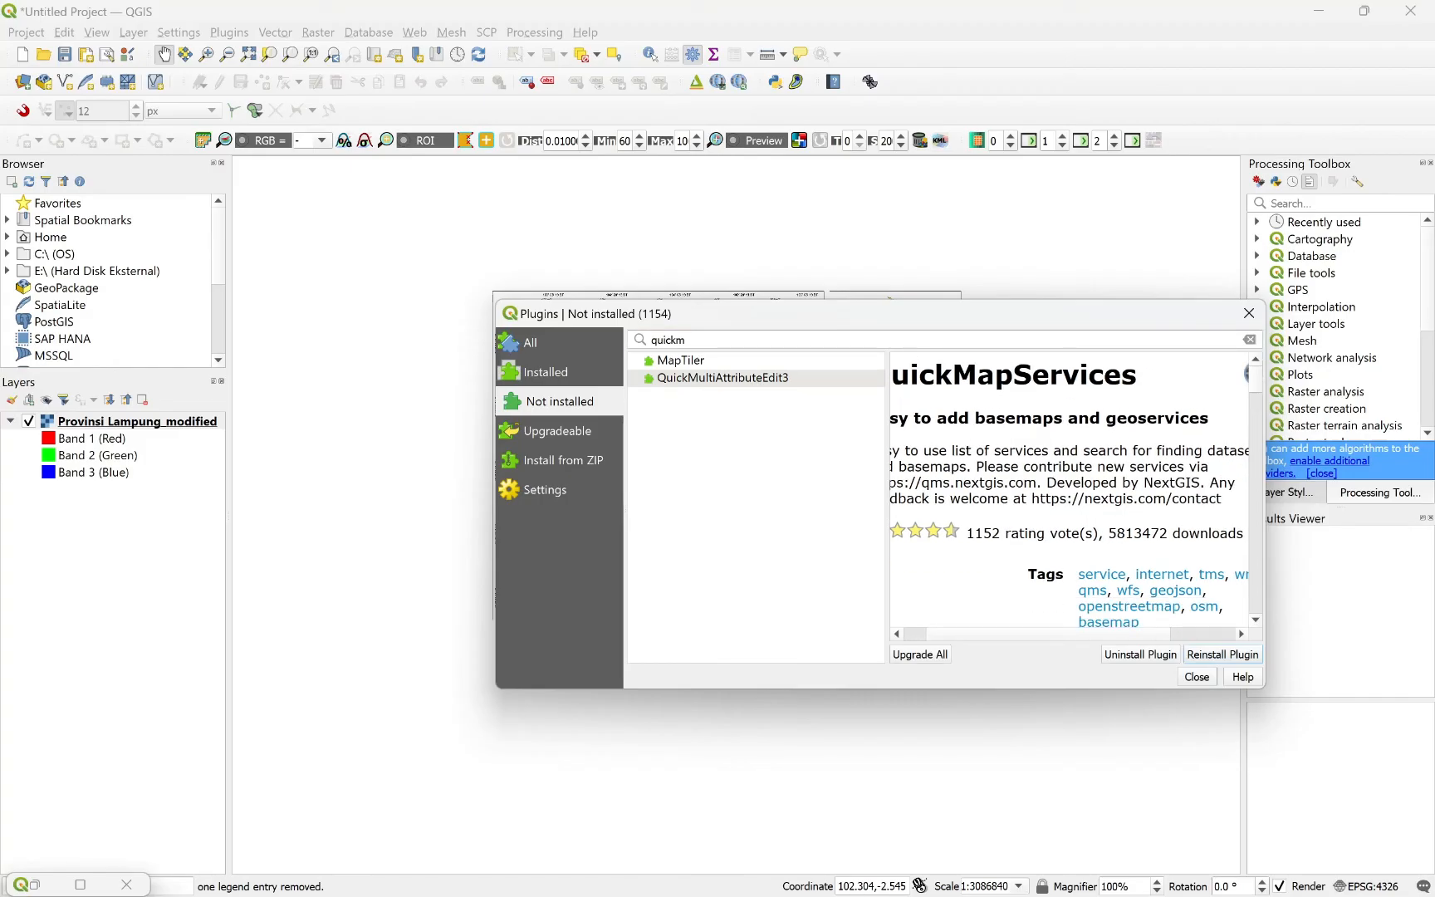
pyautogui.click(1195, 677)
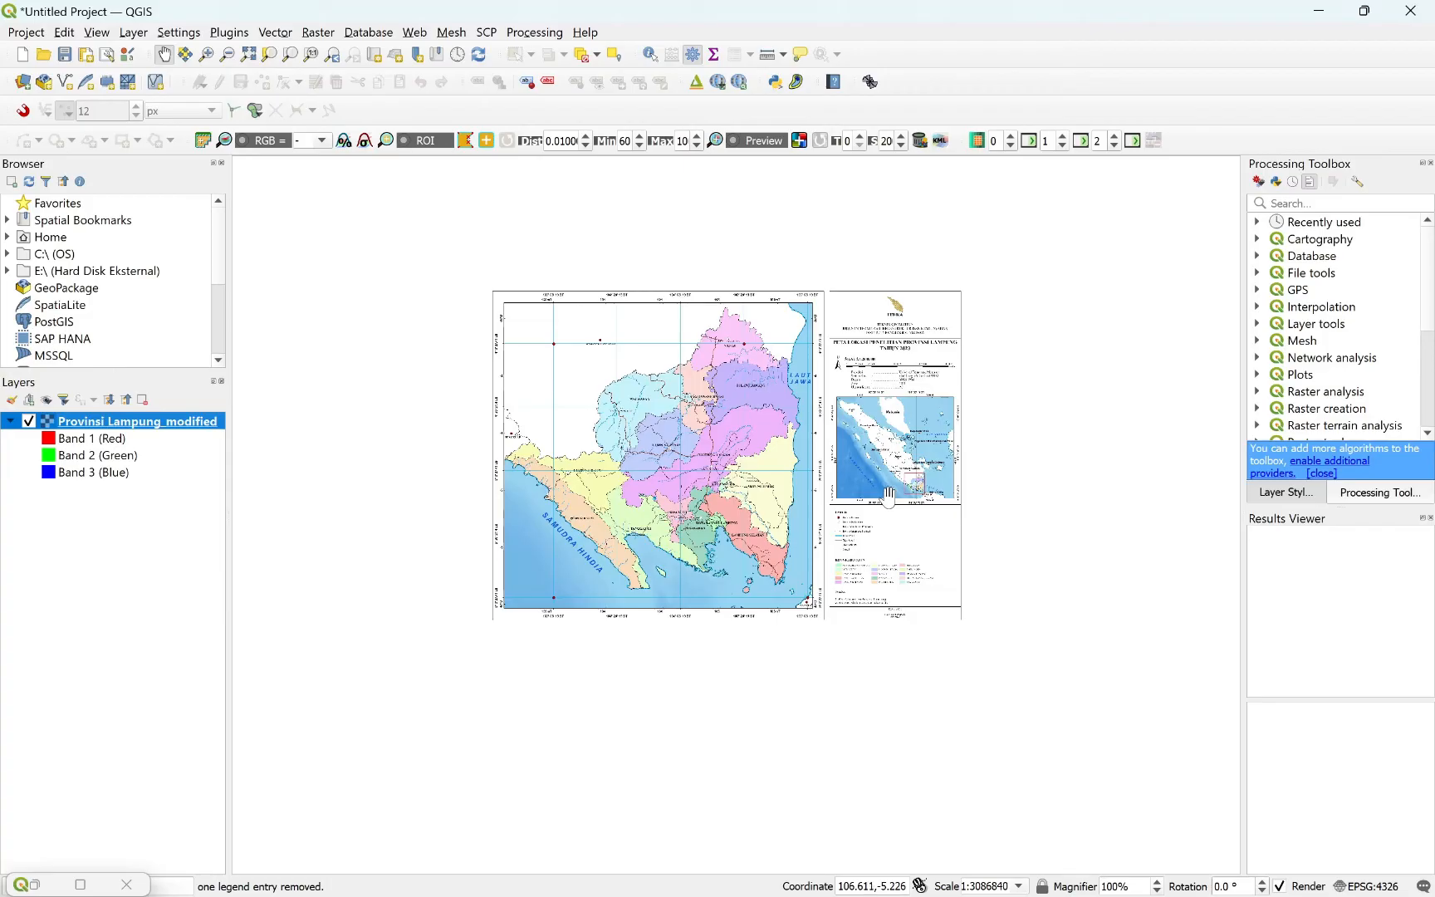
# - Add the Bing Satellite basemap from QuickMapServices beneath the georeferenced Lampung map
pyautogui.click(413, 34)
pyautogui.moveTo(426, 78)
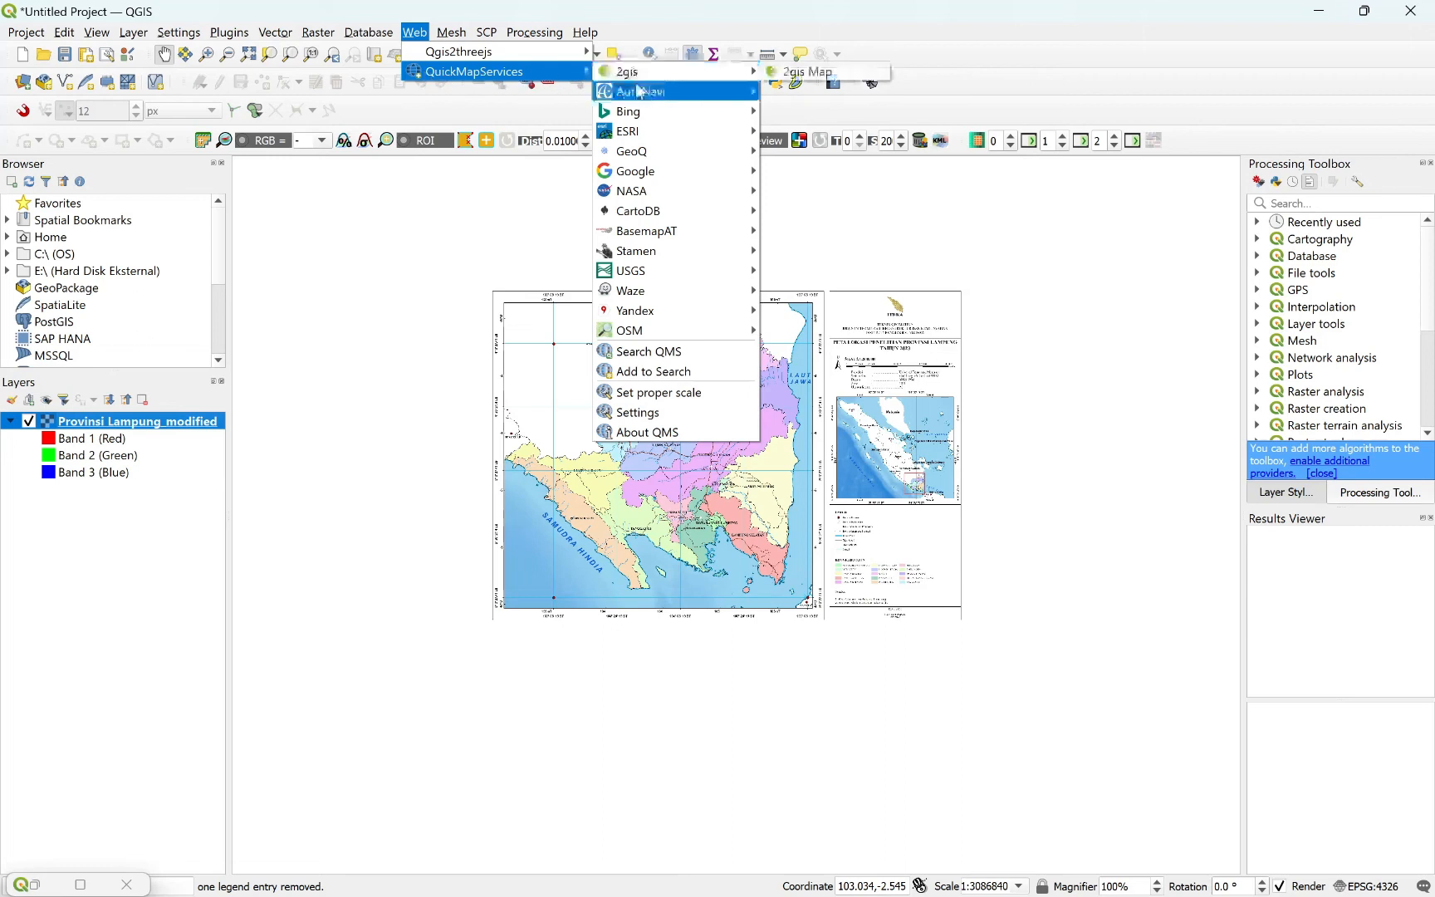
pyautogui.moveTo(648, 97)
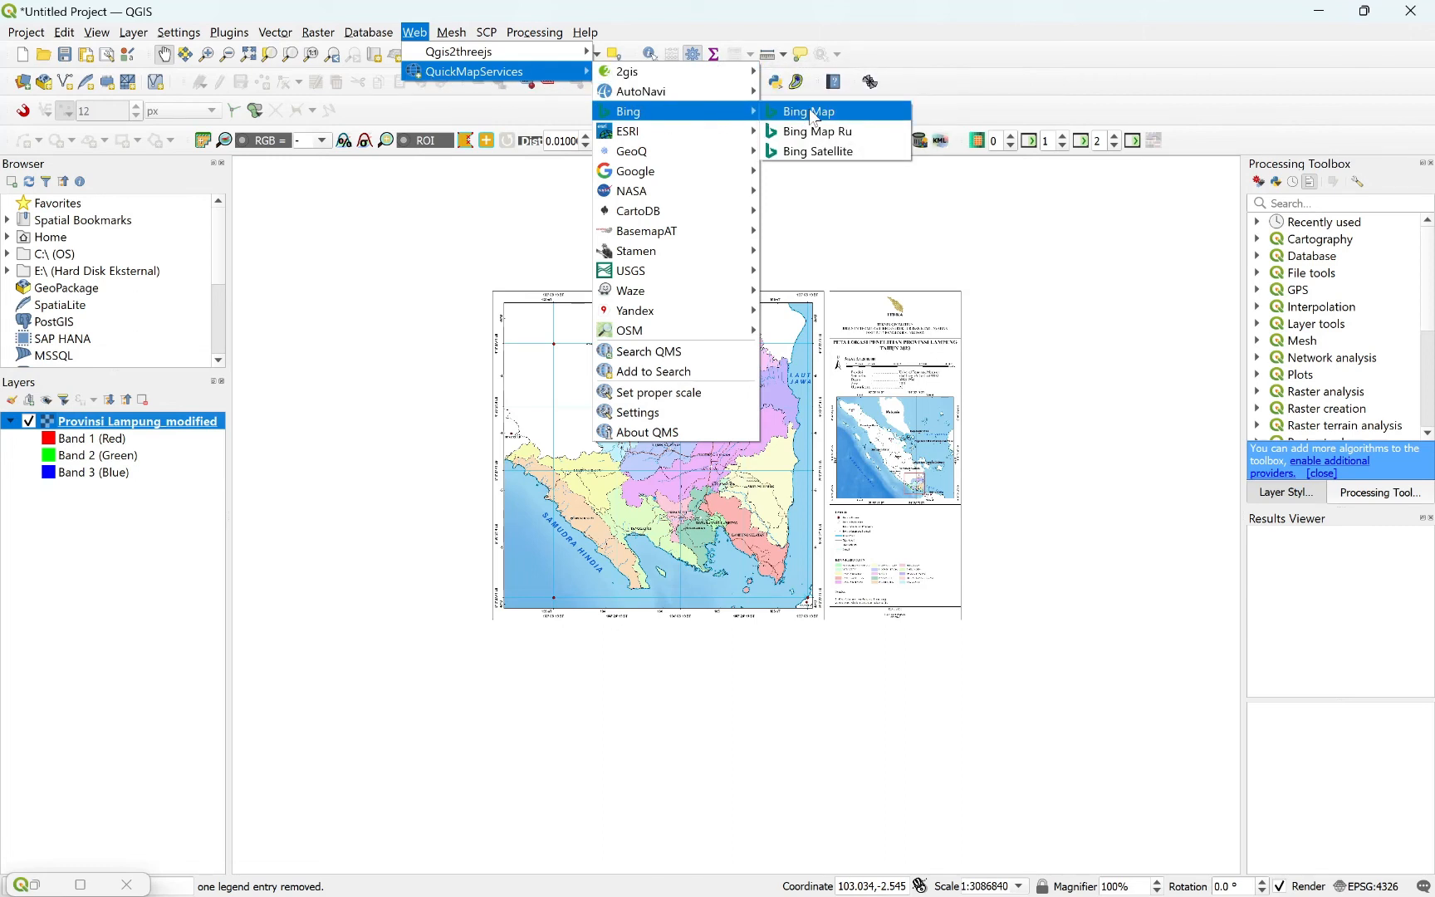
pyautogui.click(839, 163)
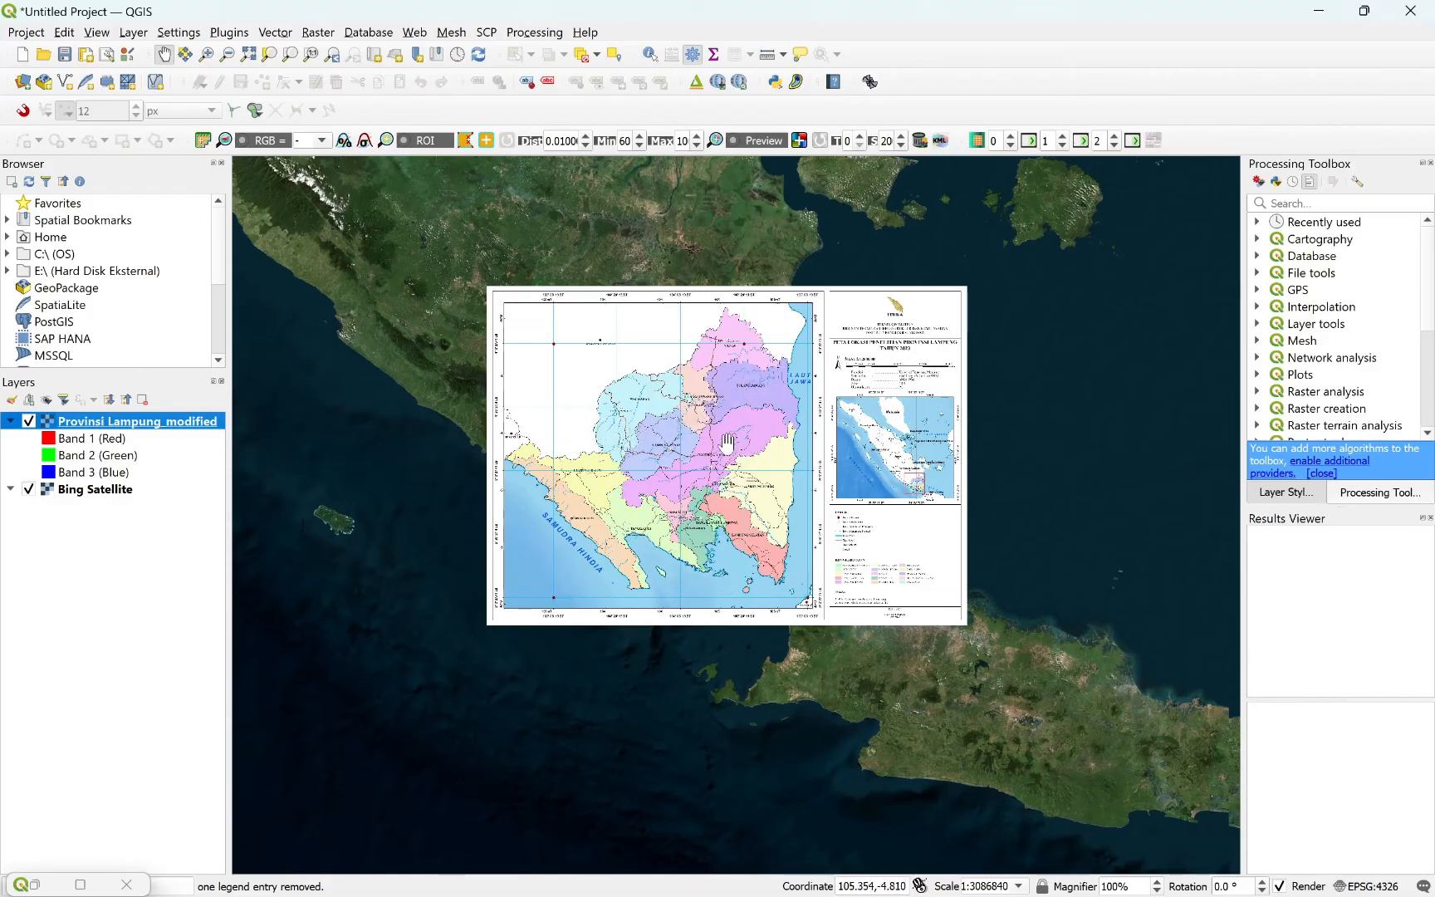
pyautogui.scroll(-1, 649, 404)
pyautogui.scroll(1, 649, 405)
pyautogui.moveTo(604, 438); pyautogui.dragTo(733, 456)
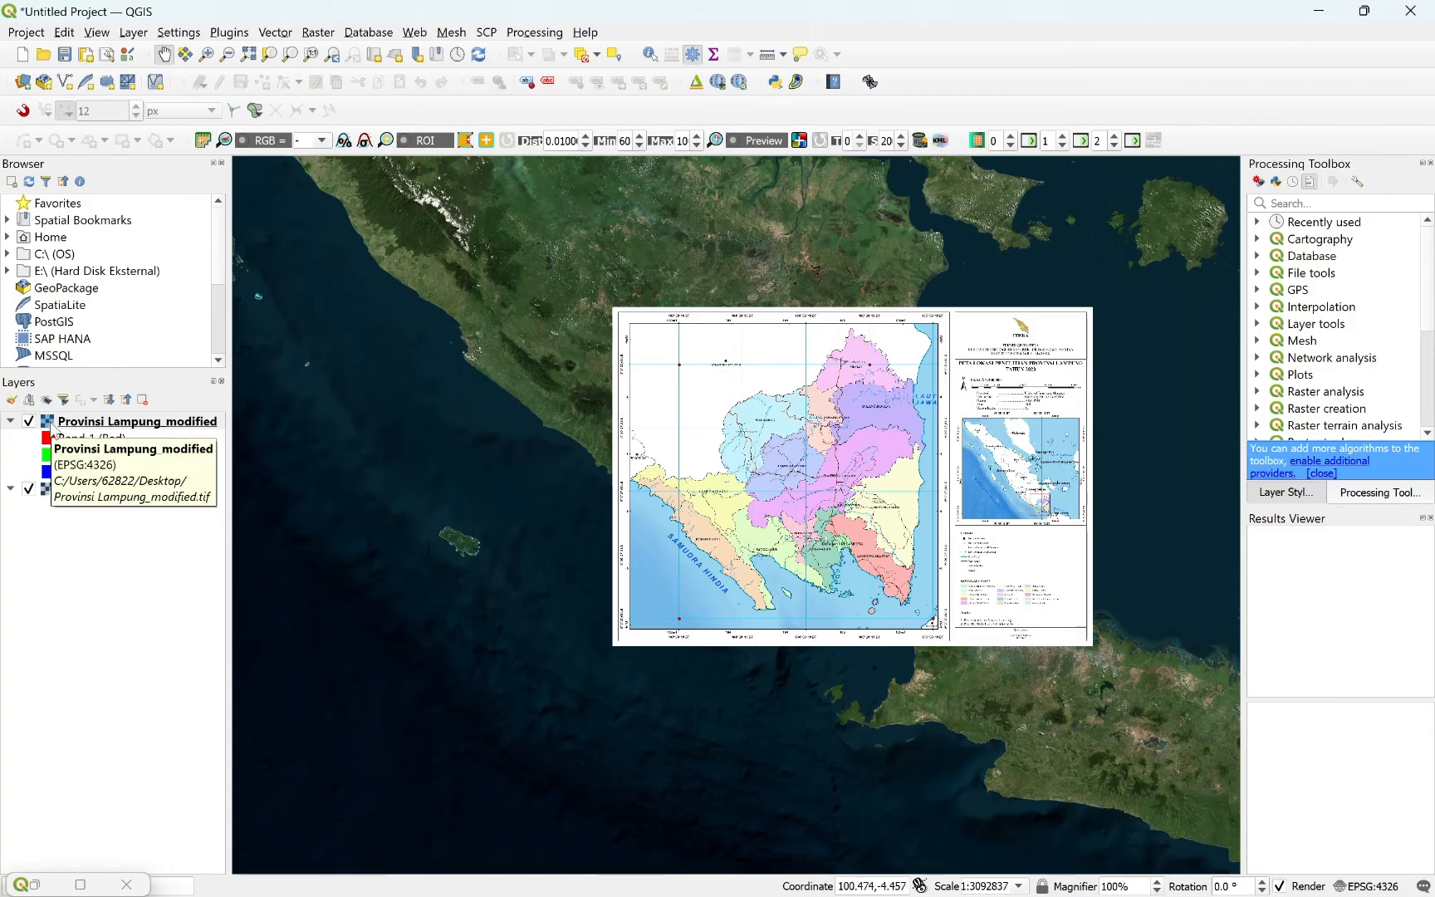
# - Hide the Provinsi Lampung_modified and Bing Satellite layers in turn to compare them, and make both visible again
pyautogui.click(101, 423)
pyautogui.moveTo(232, 496); pyautogui.dragTo(284, 507)
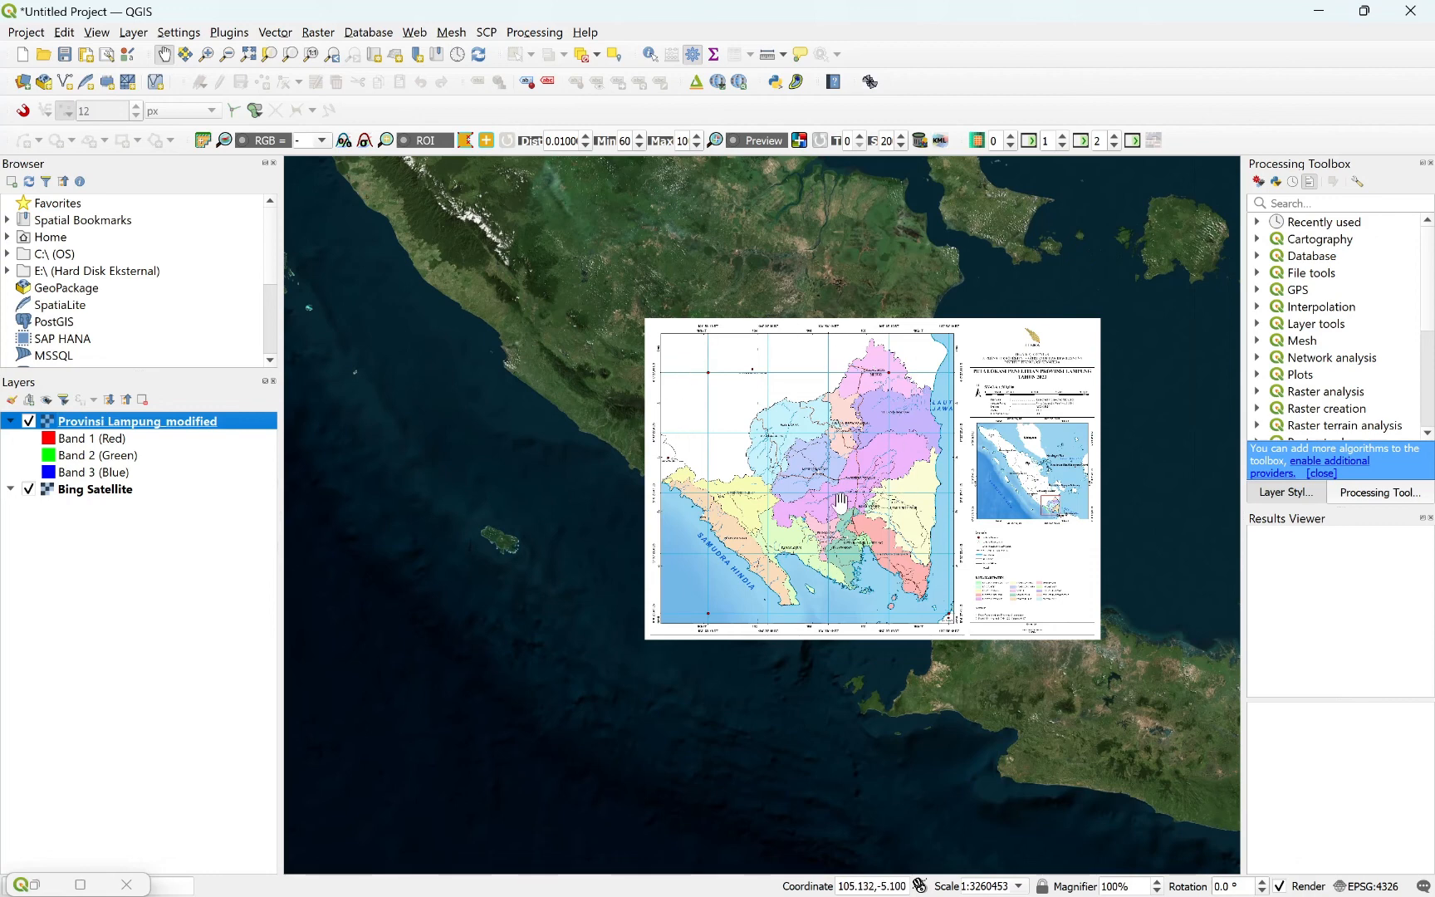
pyautogui.click(28, 423)
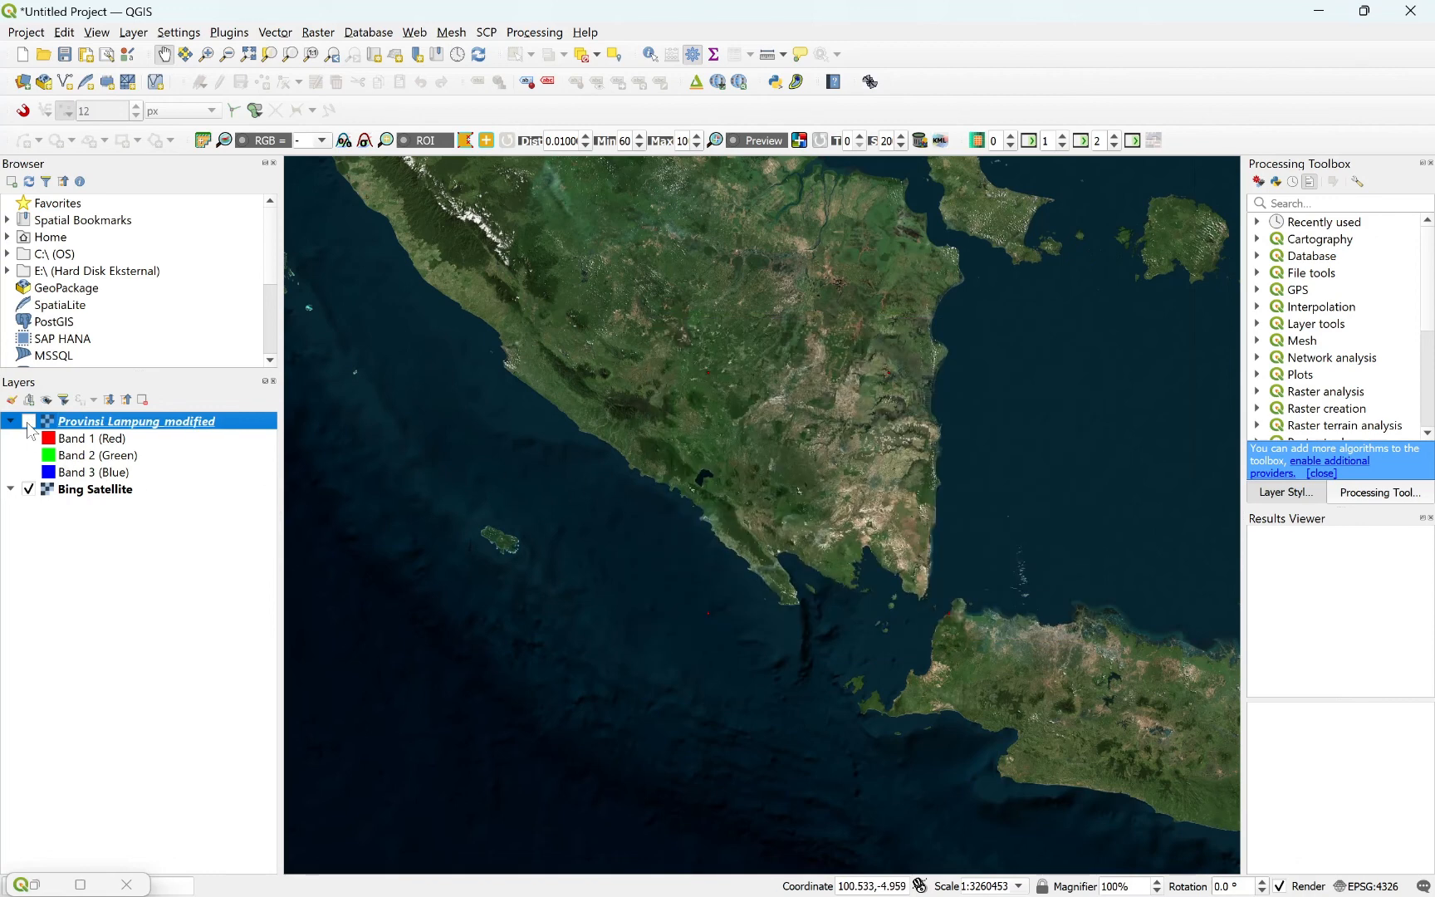
pyautogui.click(29, 490)
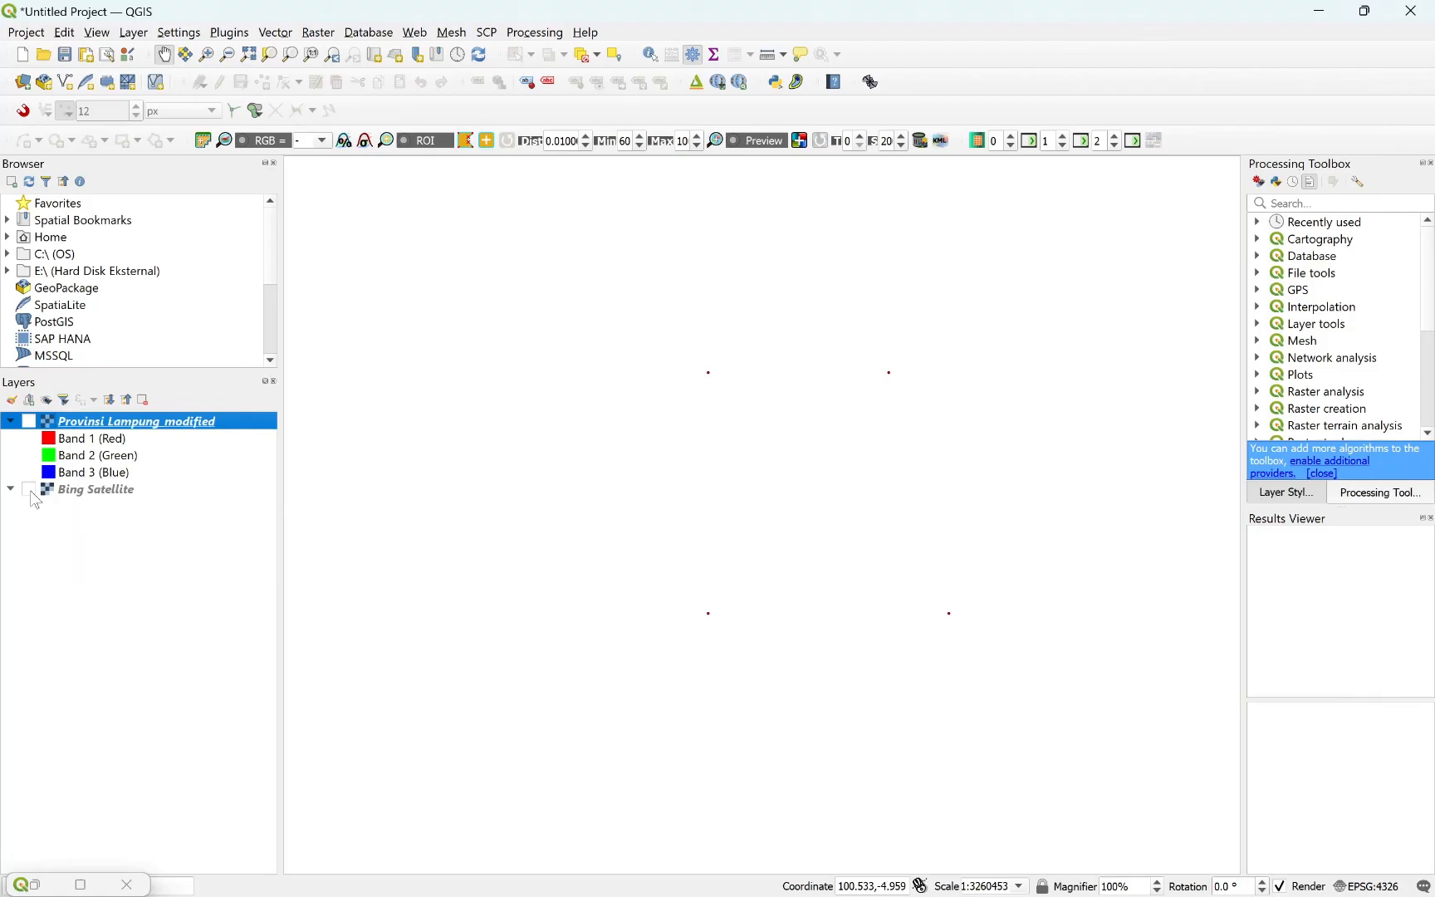
pyautogui.click(30, 490)
pyautogui.click(29, 422)
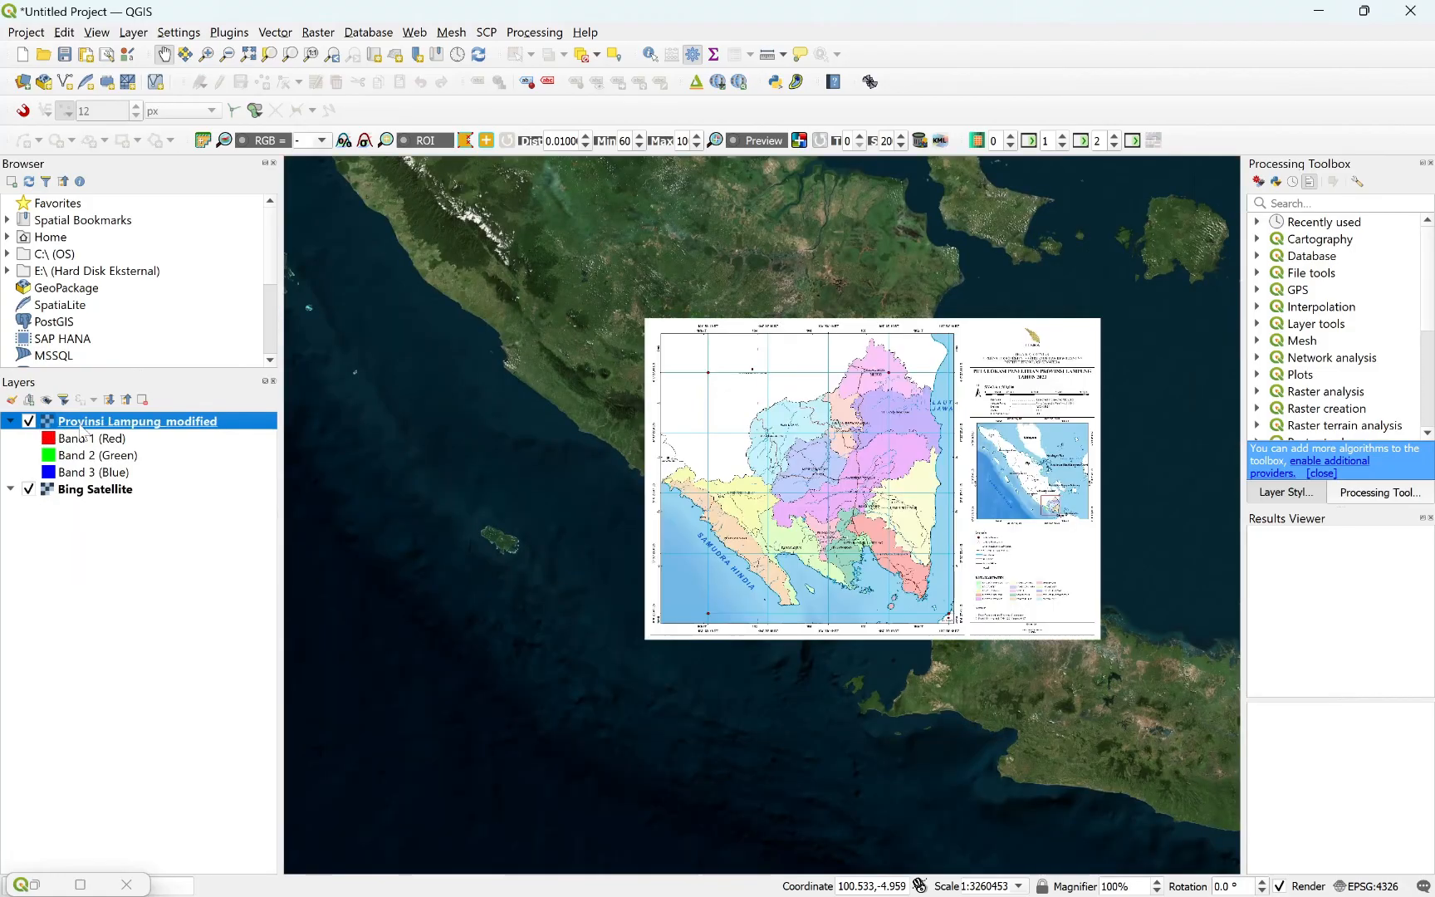
# - Lower the global opacity of the Provinsi Lampung_modified layer to about 64% and apply it
pyautogui.rightClick(82, 428)
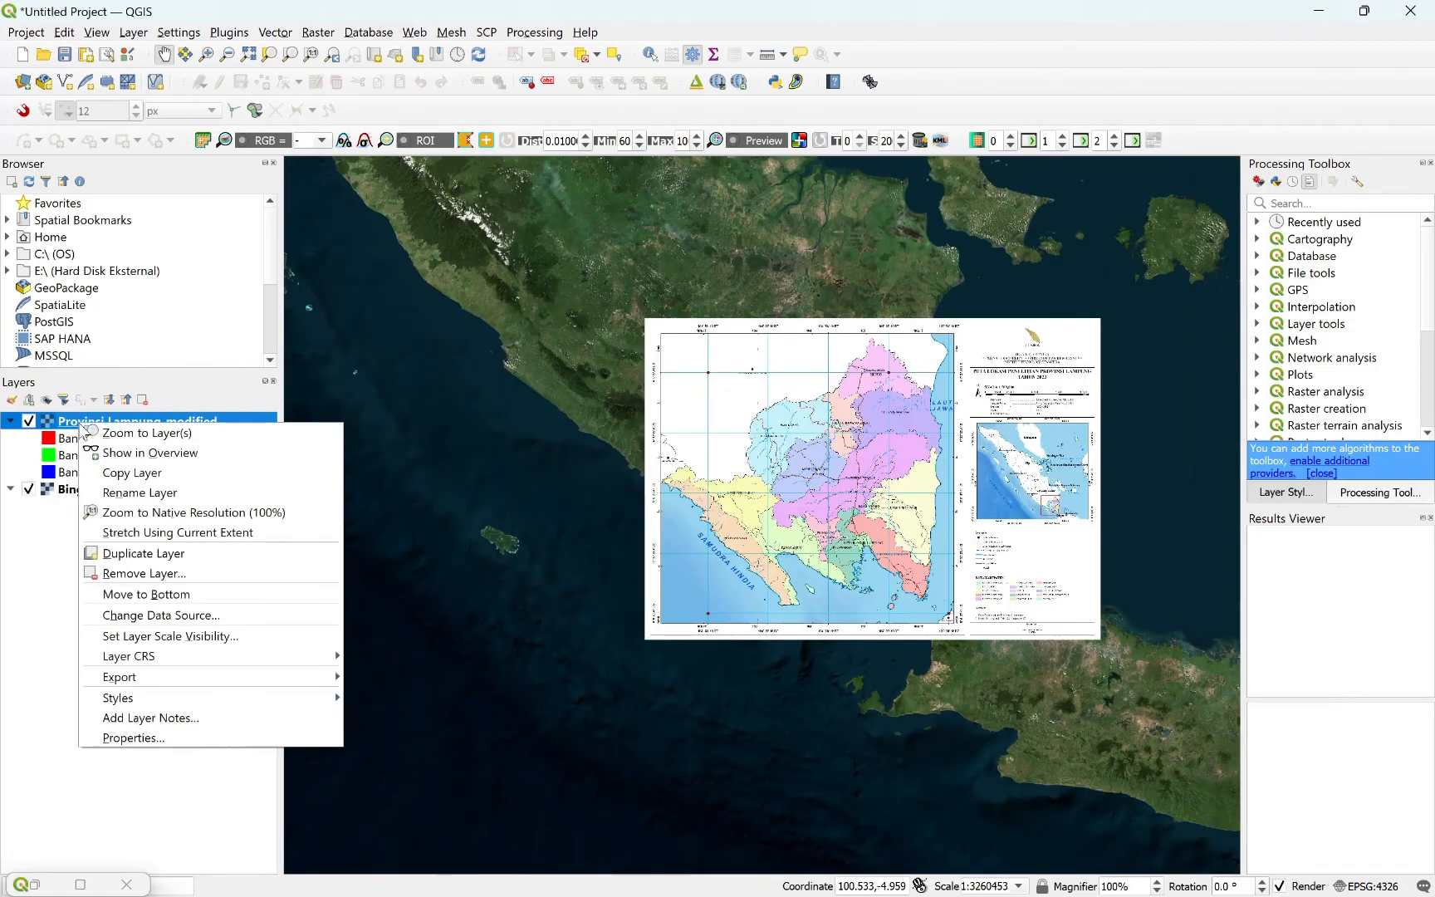
pyautogui.click(166, 738)
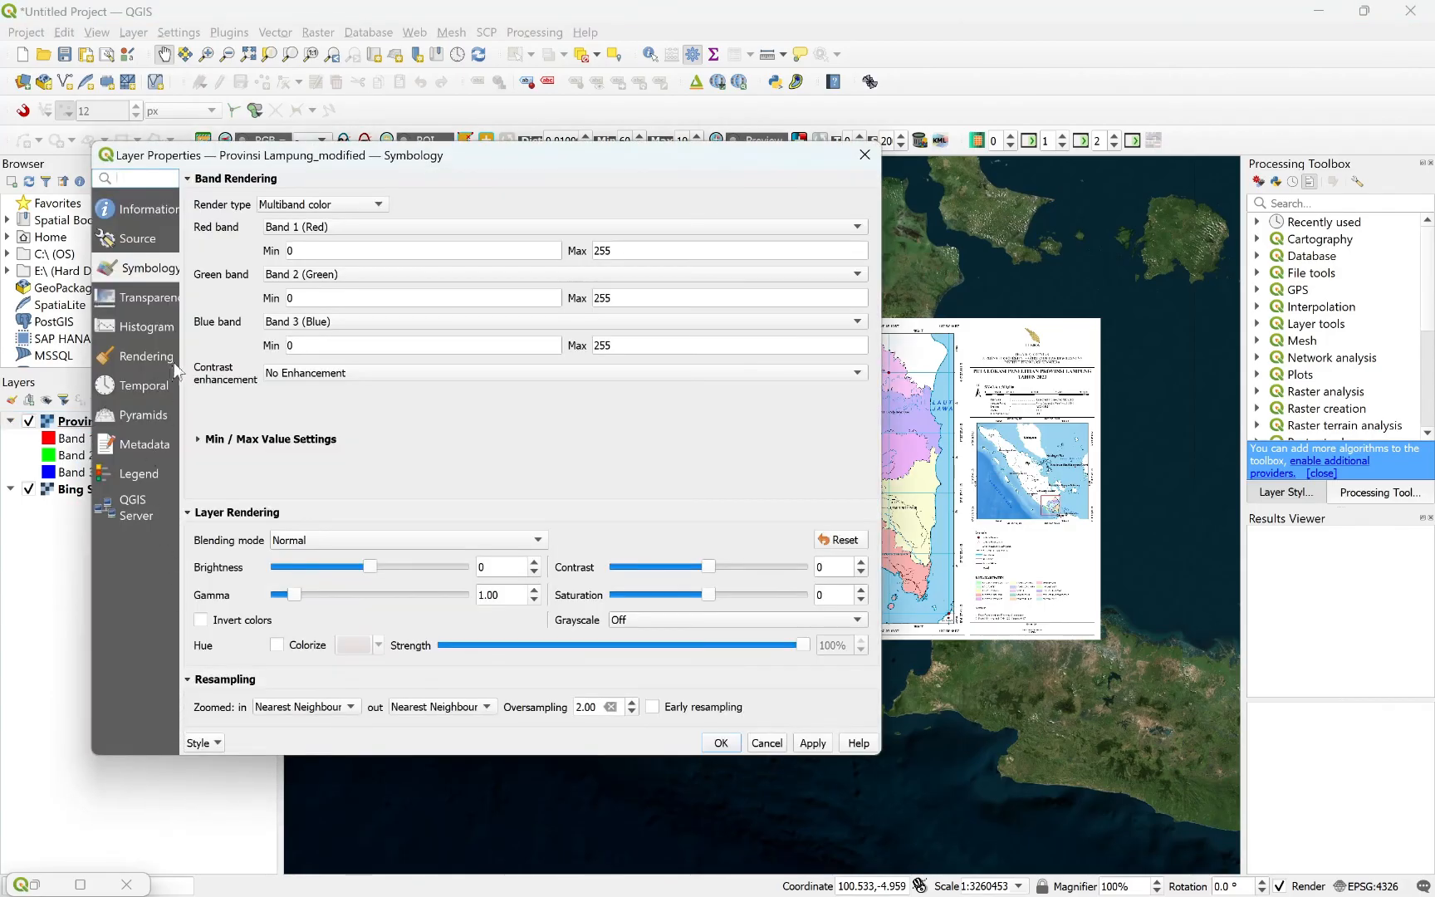
pyautogui.click(146, 298)
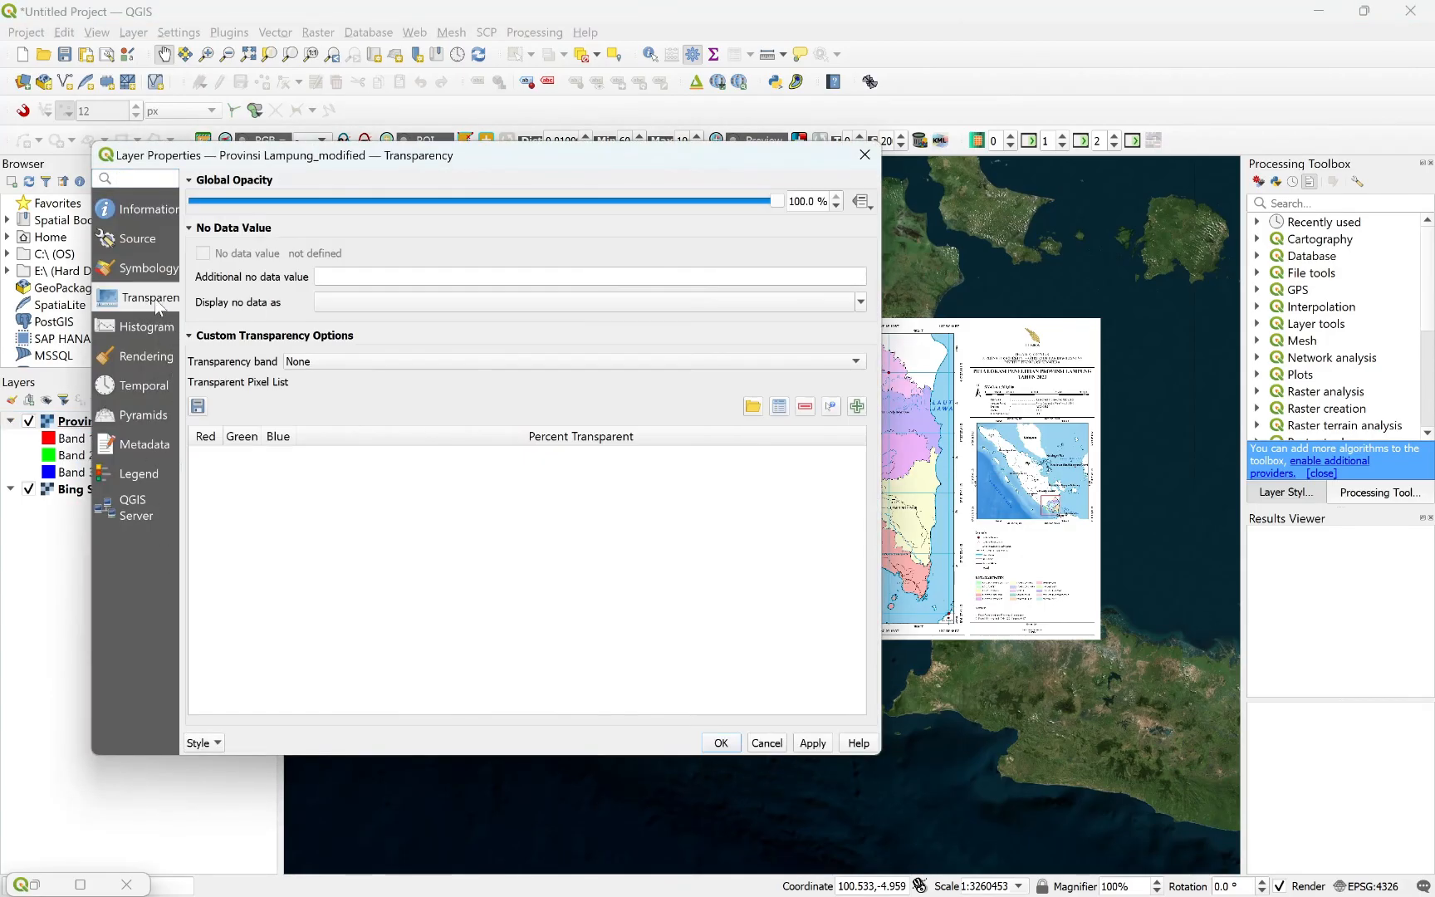
pyautogui.moveTo(774, 202); pyautogui.dragTo(596, 223)
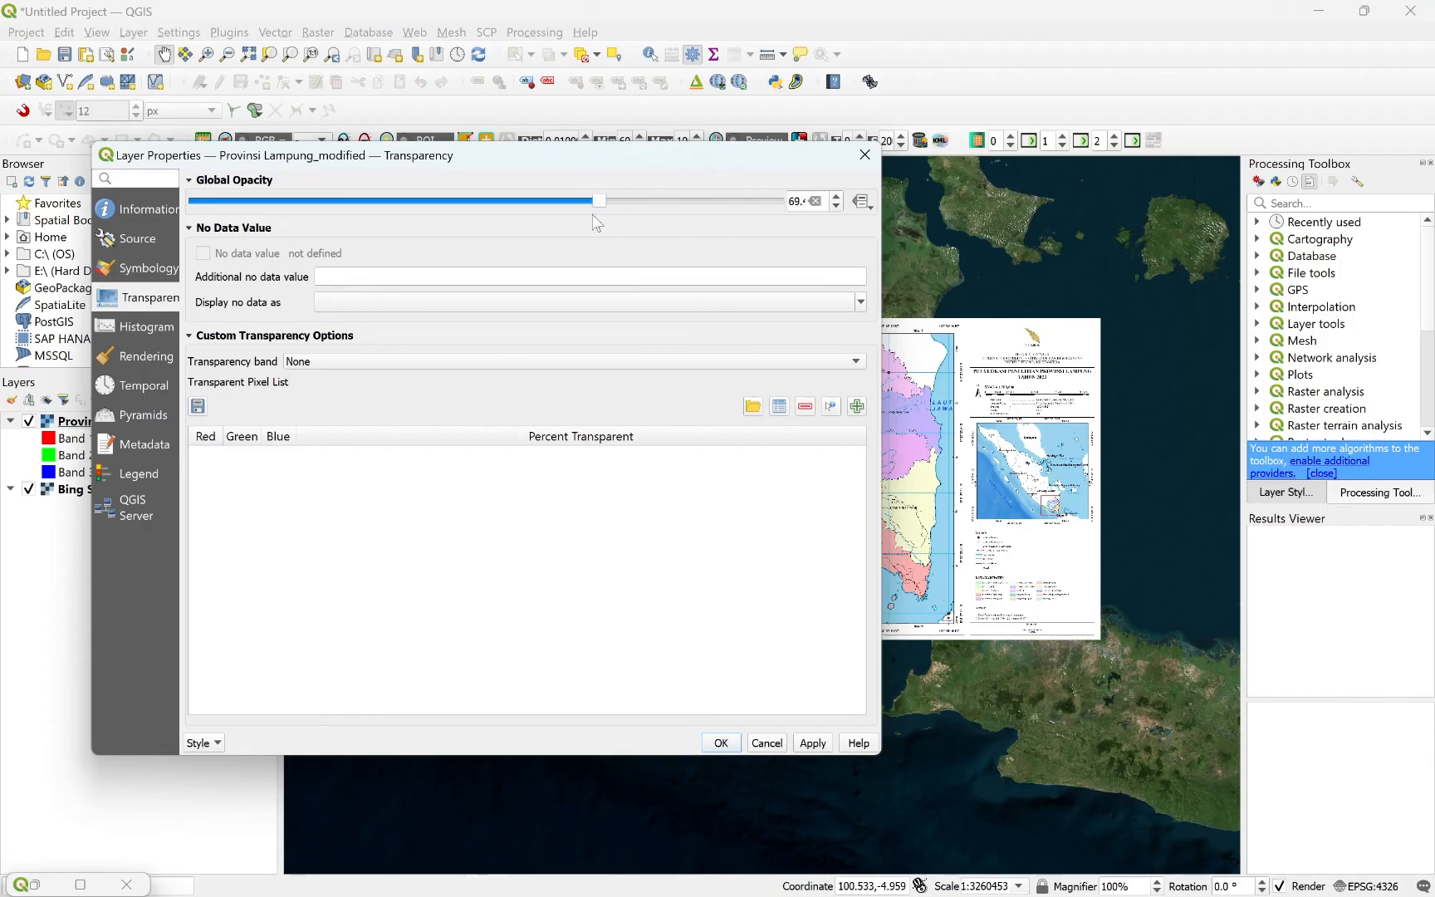
pyautogui.click(811, 743)
pyautogui.click(719, 743)
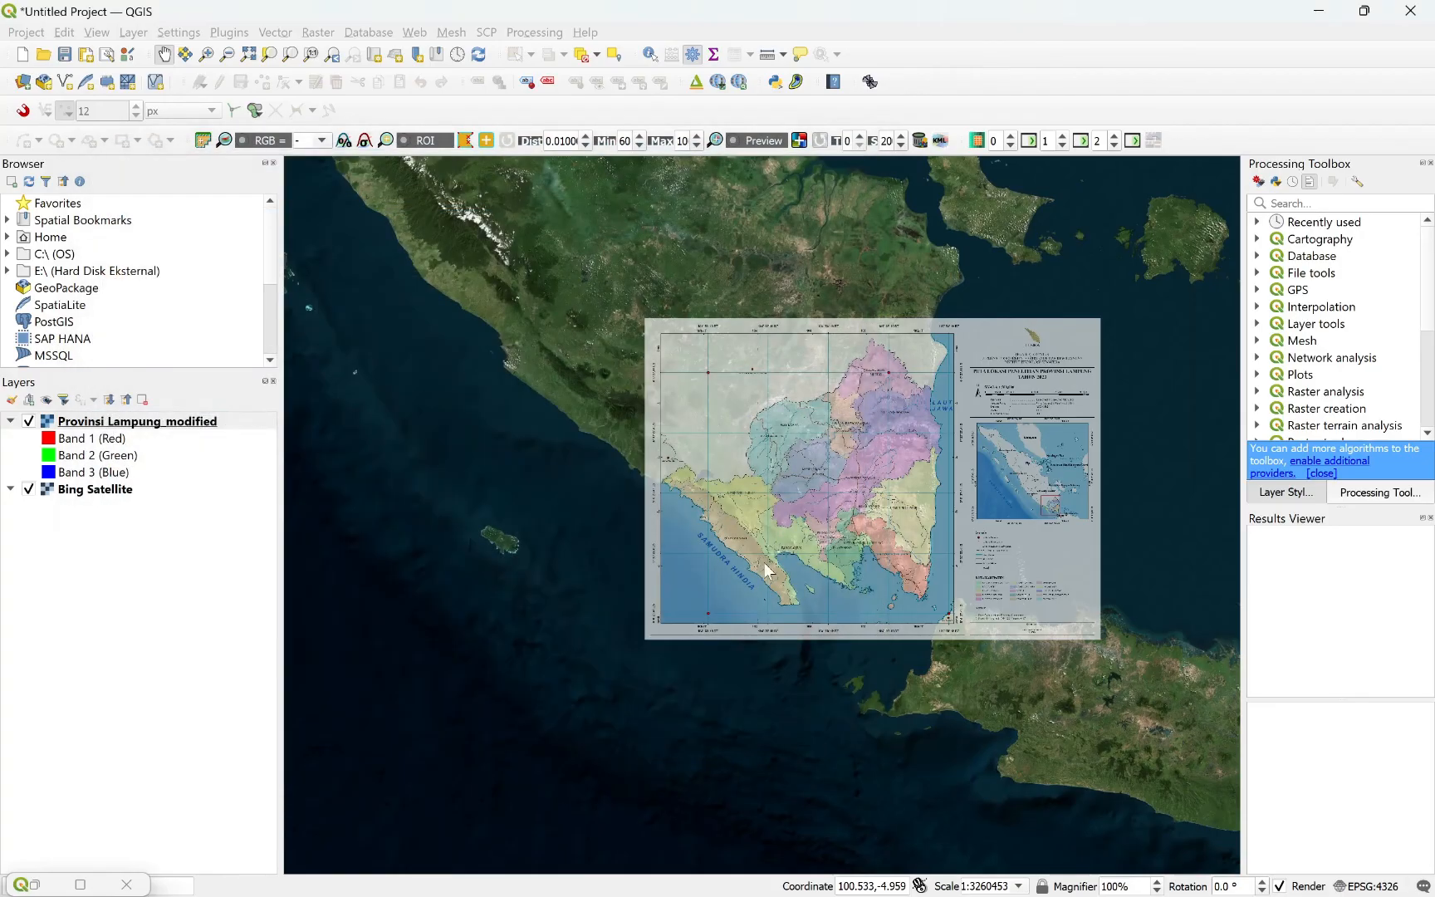
# - Examine how the semi-transparent Lampung map's coastlines line up with the satellite imagery along its west, north-east and southern coasts
pyautogui.scroll(1, 745, 484)
pyautogui.scroll(1, 698, 486)
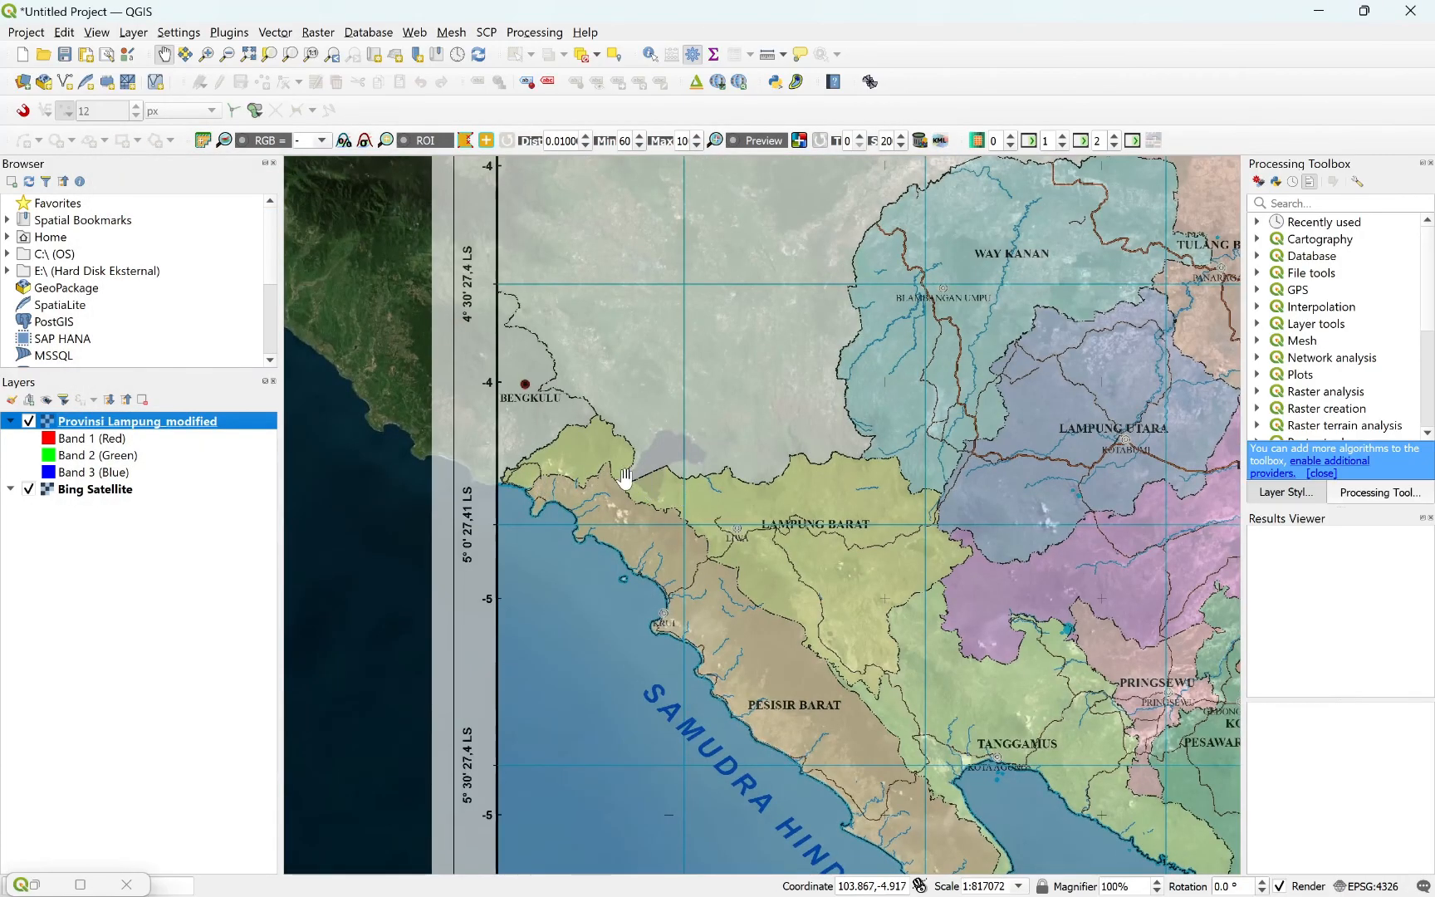
pyautogui.scroll(-1, 905, 342)
pyautogui.moveTo(980, 324); pyautogui.dragTo(754, 545)
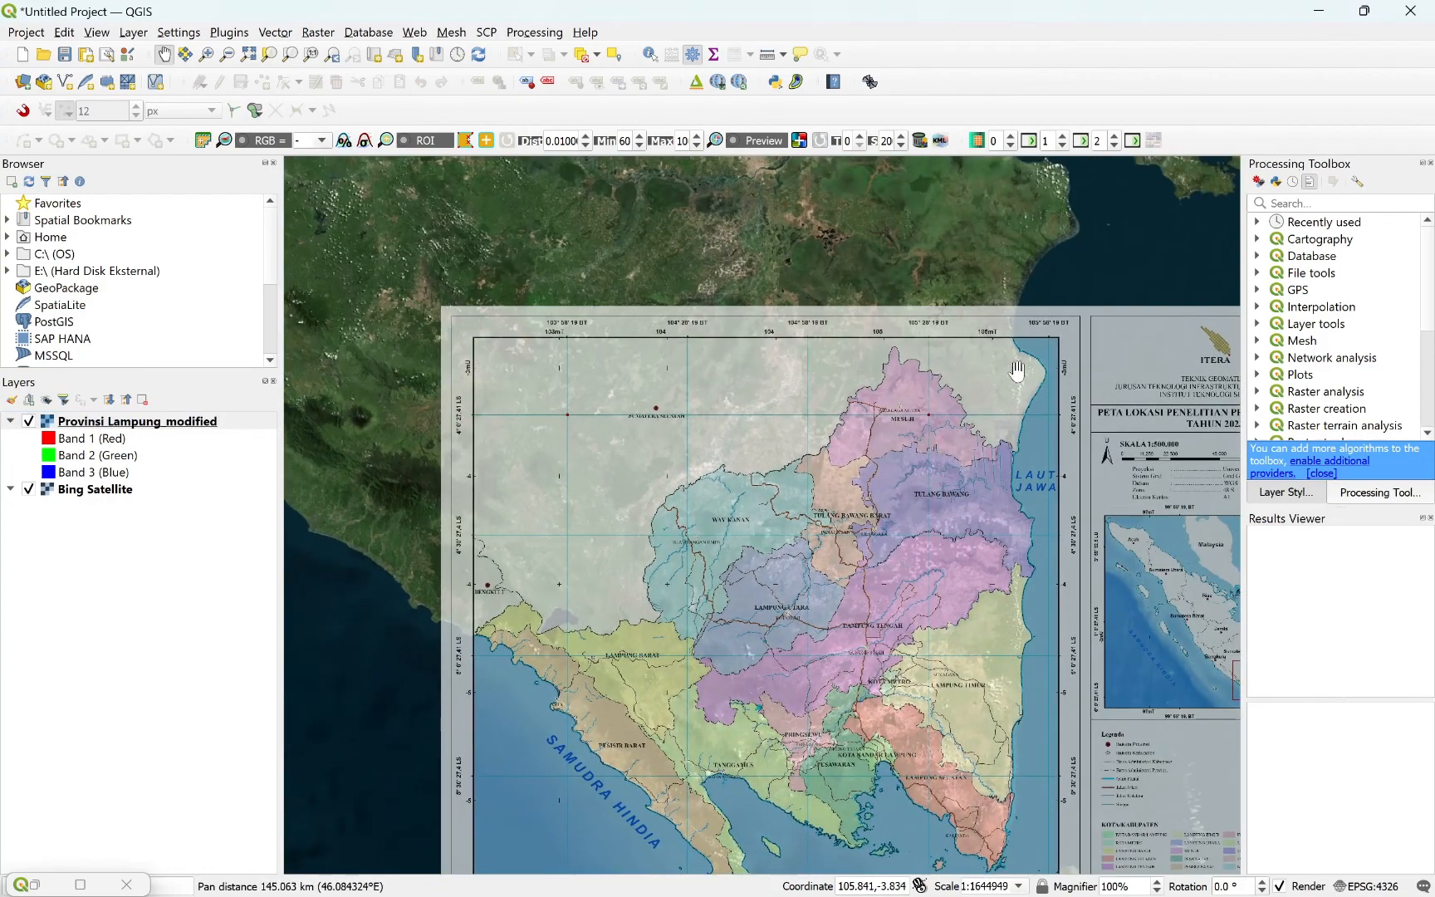
pyautogui.moveTo(967, 430); pyautogui.dragTo(942, 203)
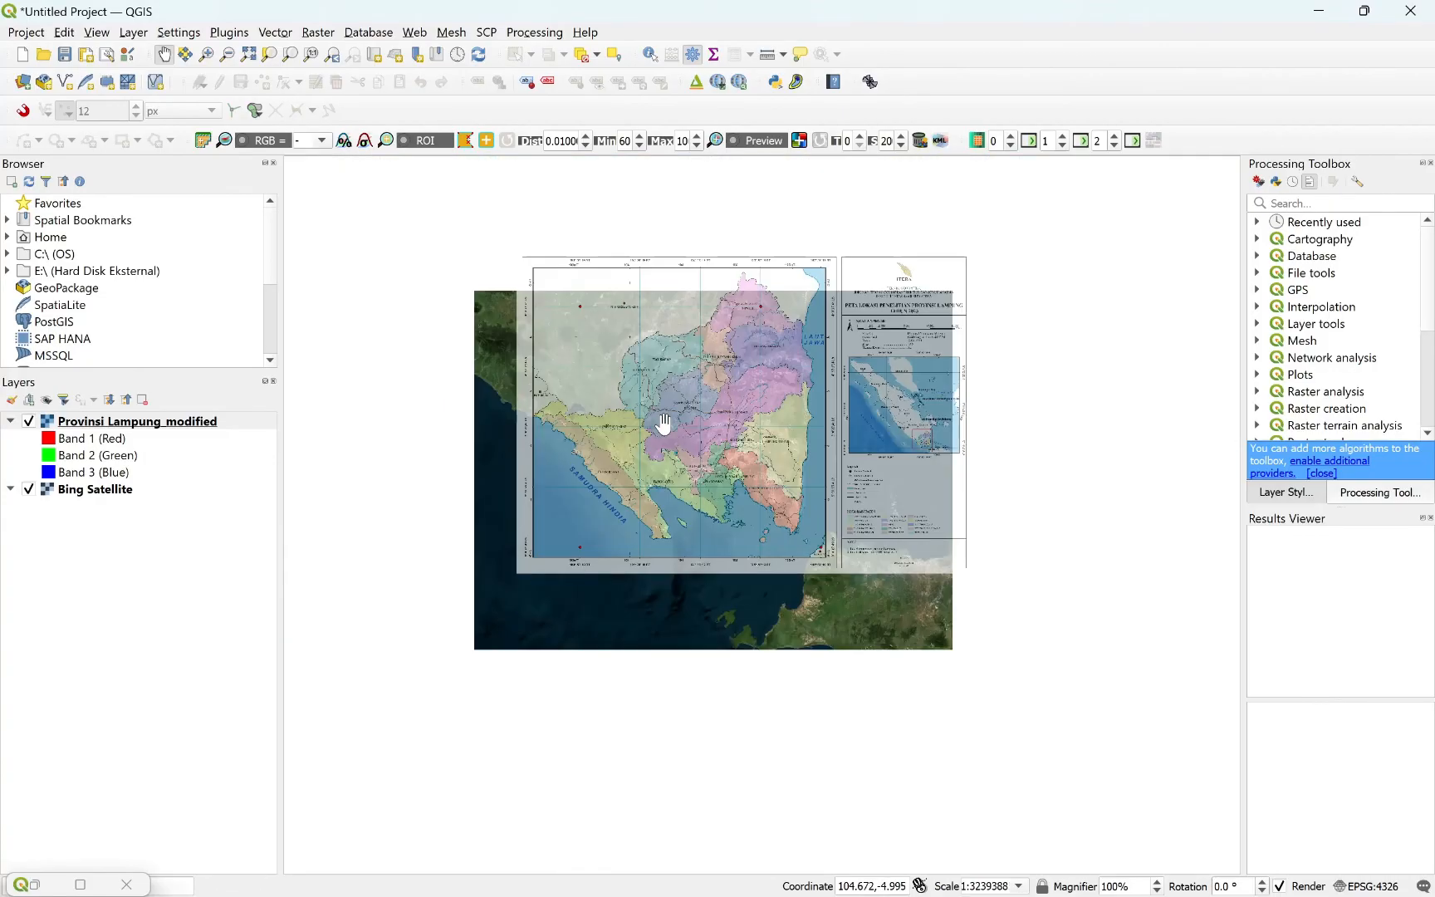
pyautogui.scroll(-1, 660, 426)
pyautogui.moveTo(663, 380); pyautogui.dragTo(689, 428)
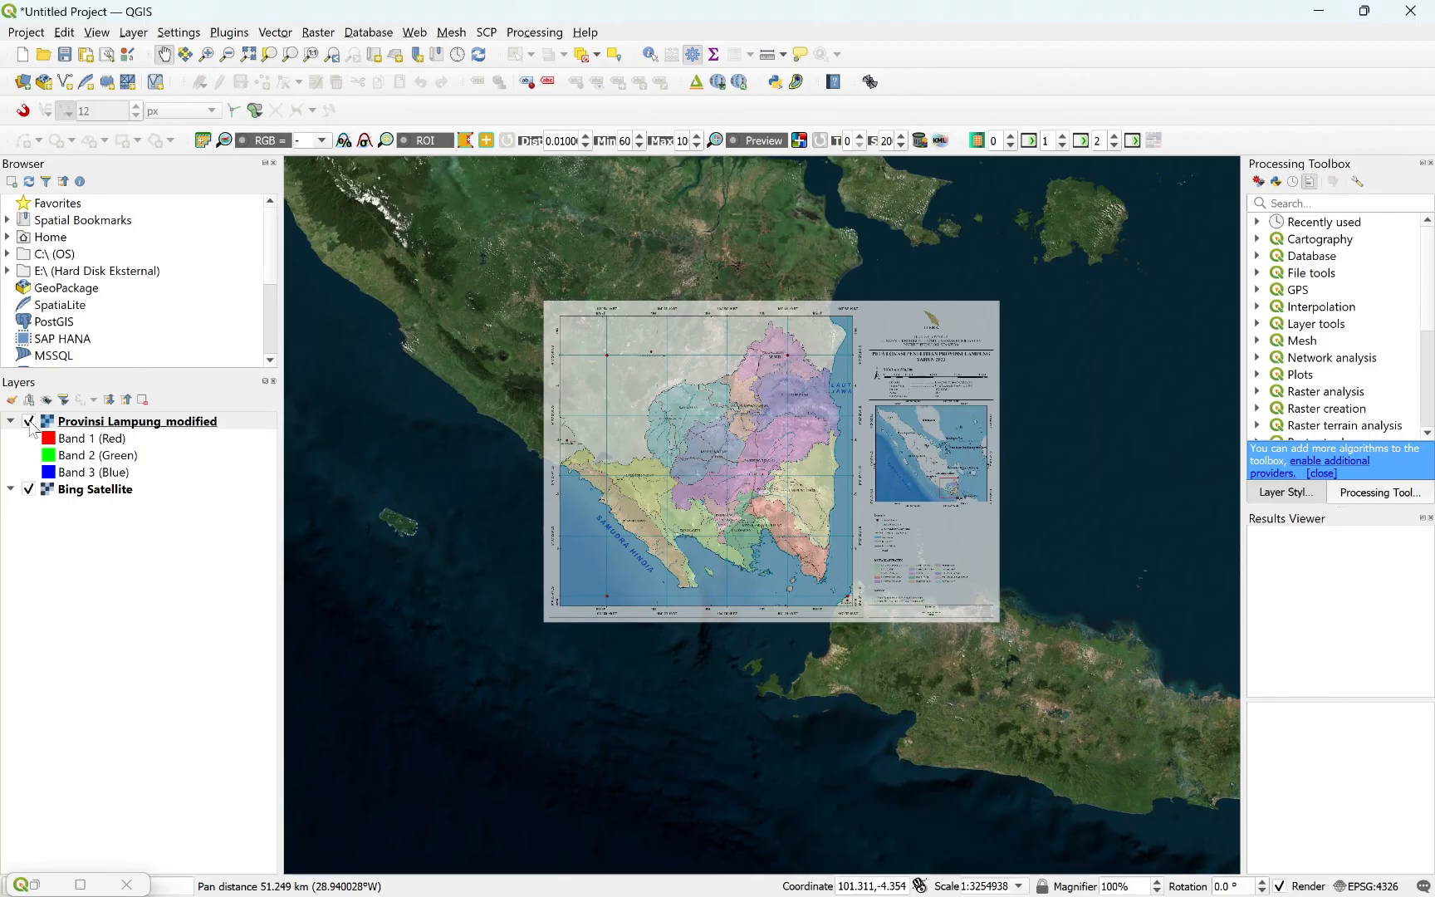
# - Set the global opacity of the Provinsi Lampung_modified layer to 100% and accept the layer properties
pyautogui.rightClick(81, 423)
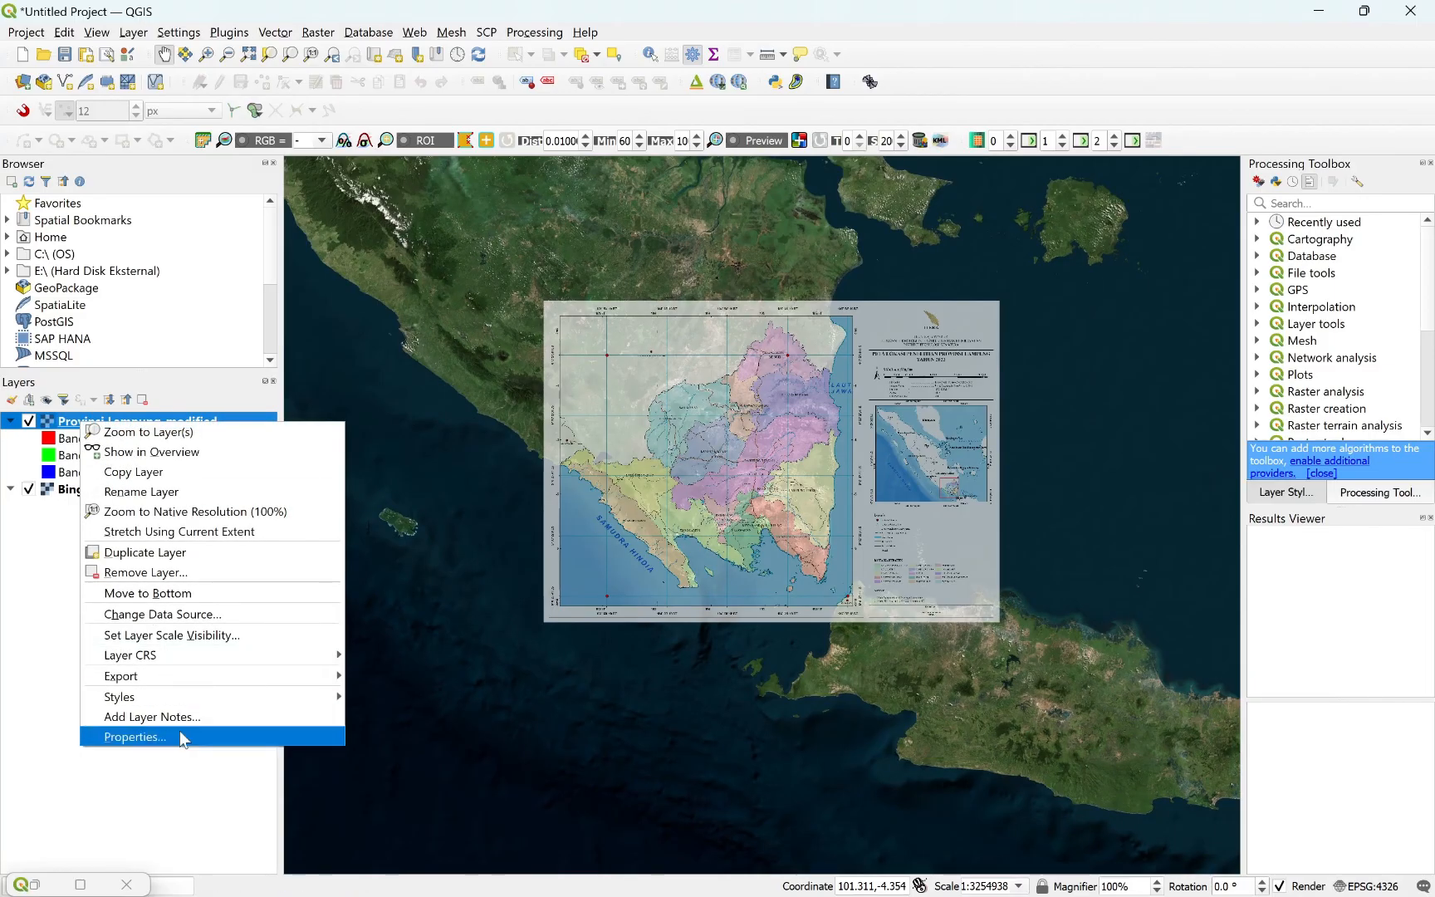
pyautogui.click(181, 737)
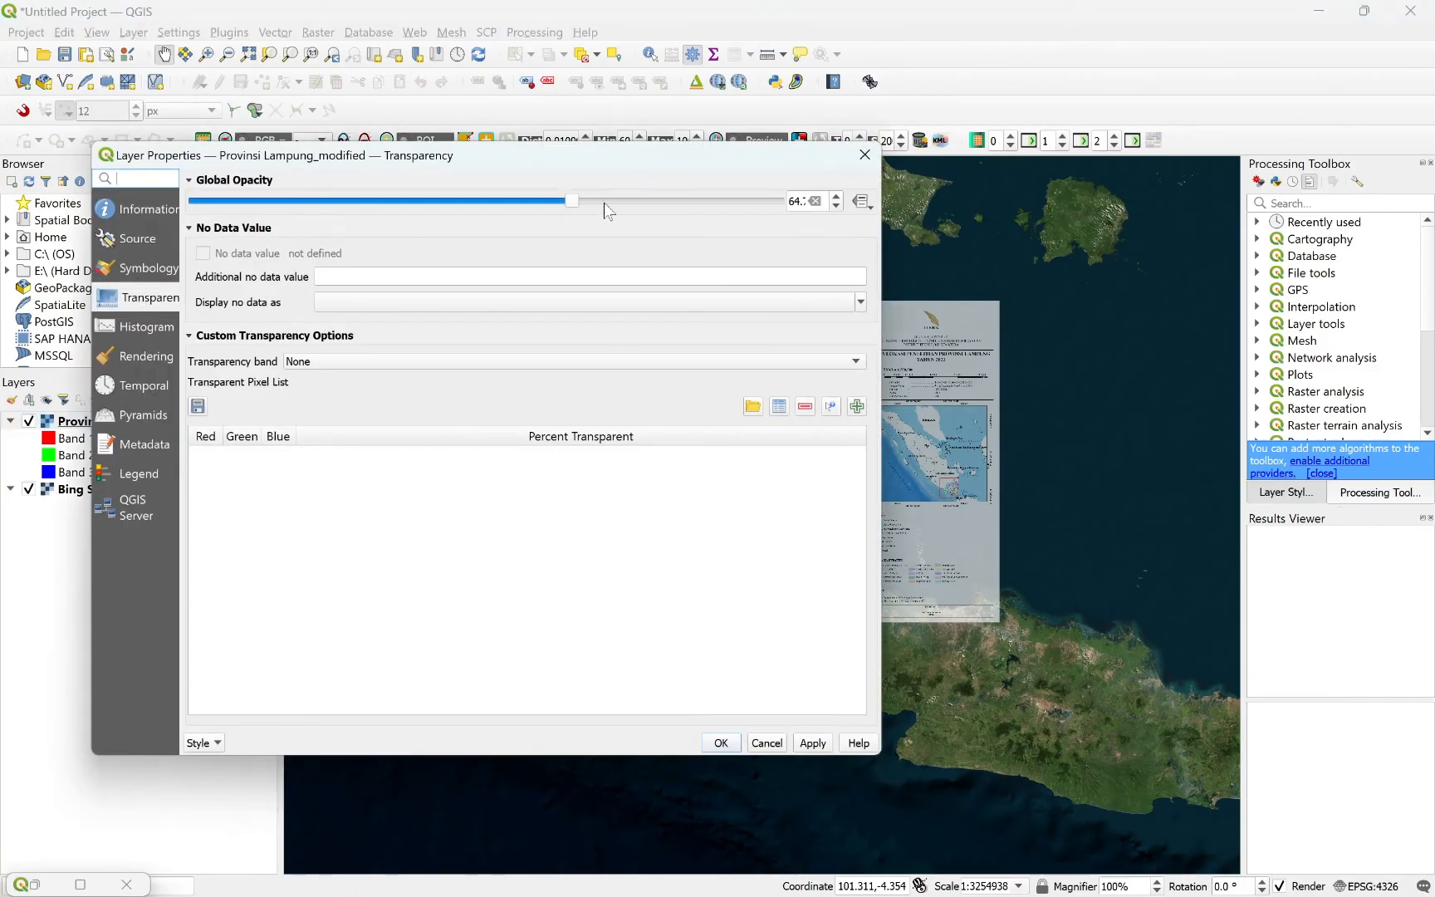
pyautogui.moveTo(573, 202); pyautogui.dragTo(785, 202)
pyautogui.click(813, 743)
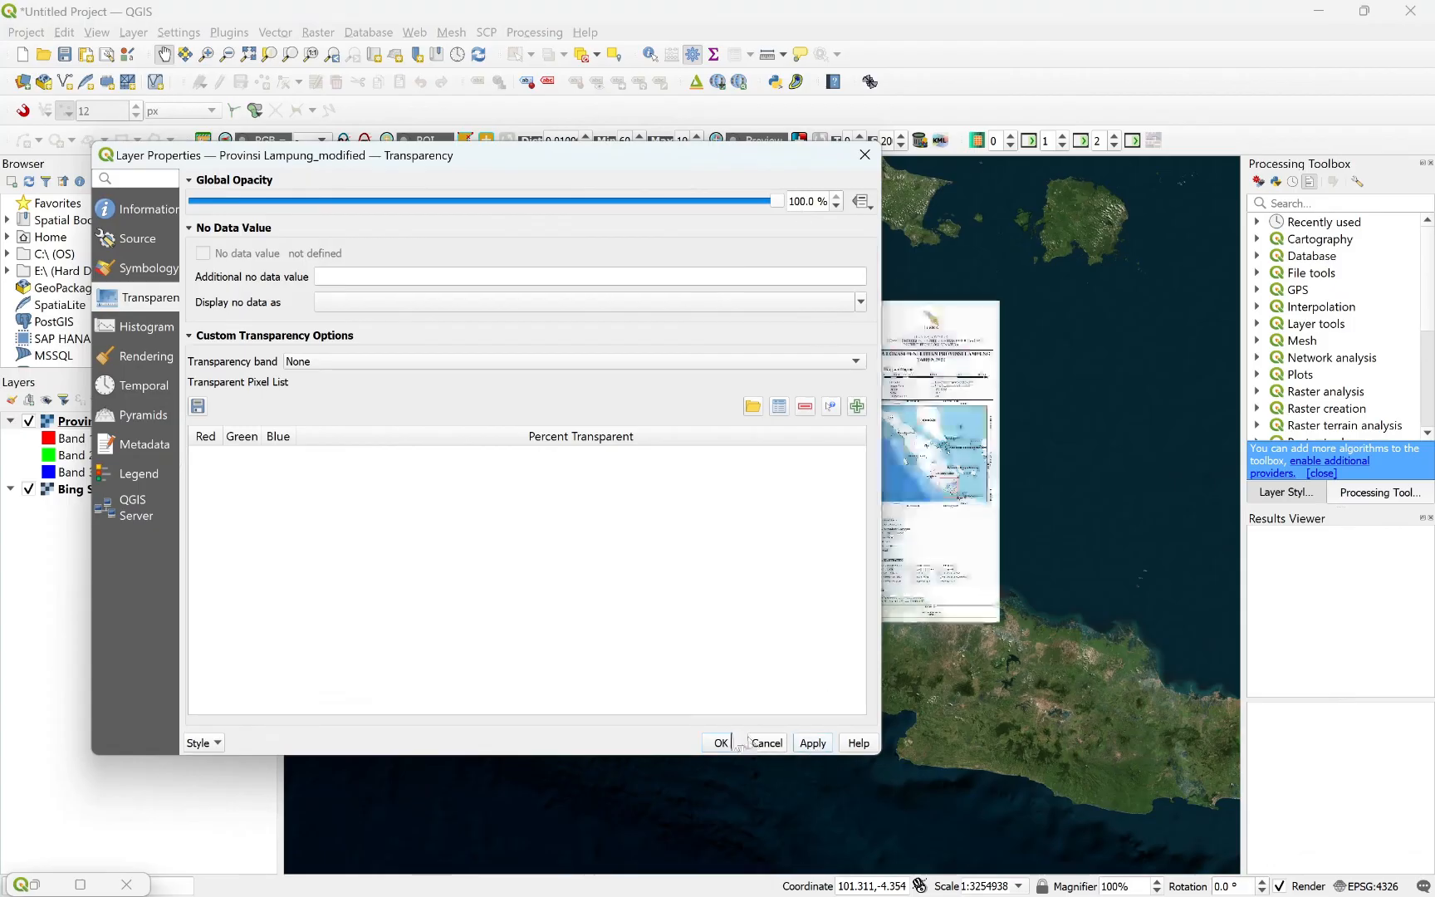
pyautogui.click(721, 742)
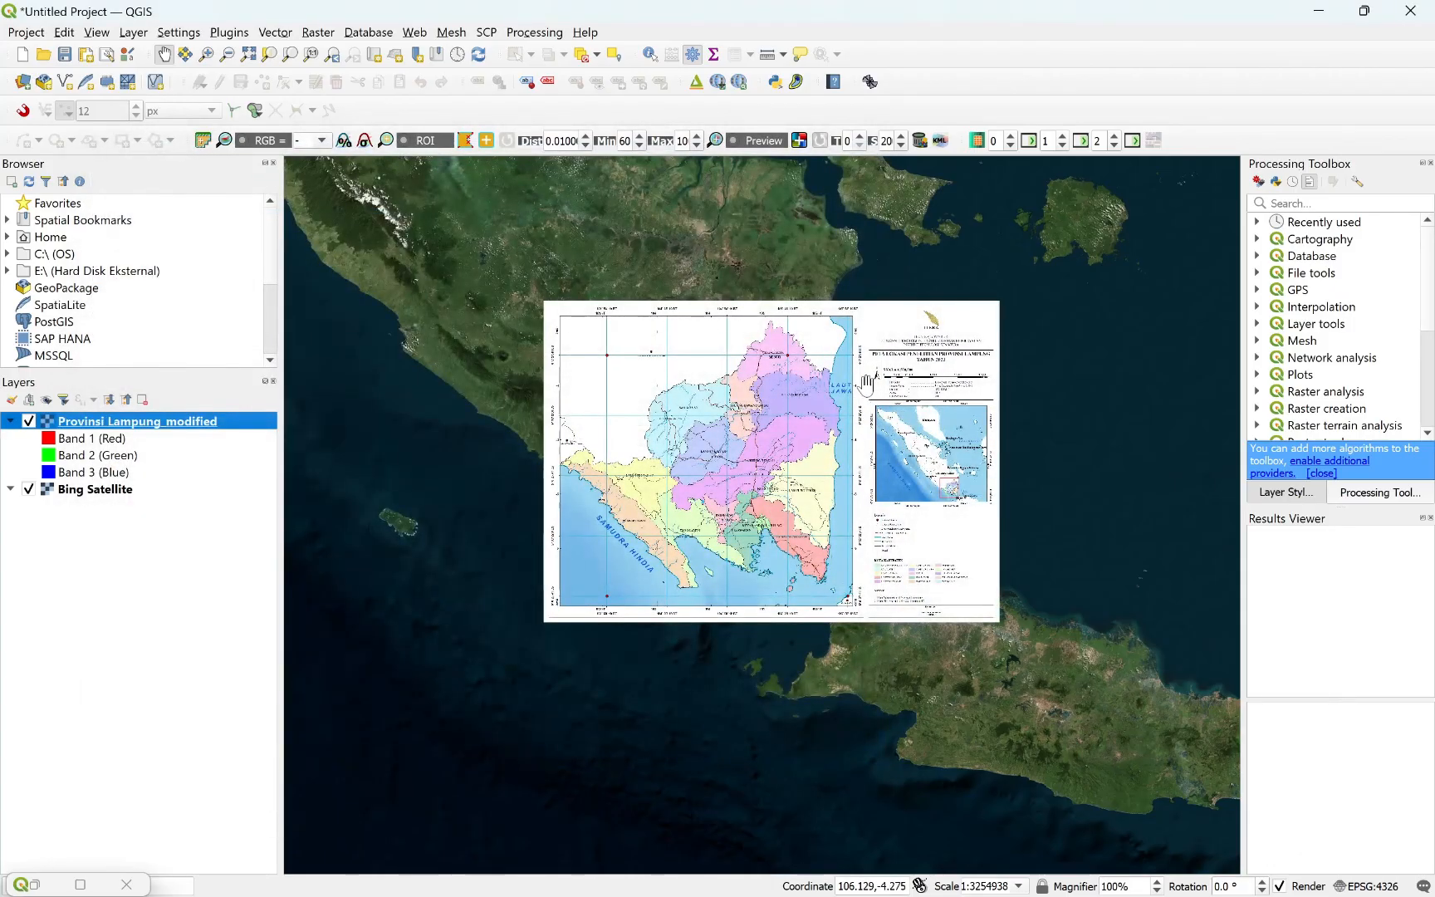